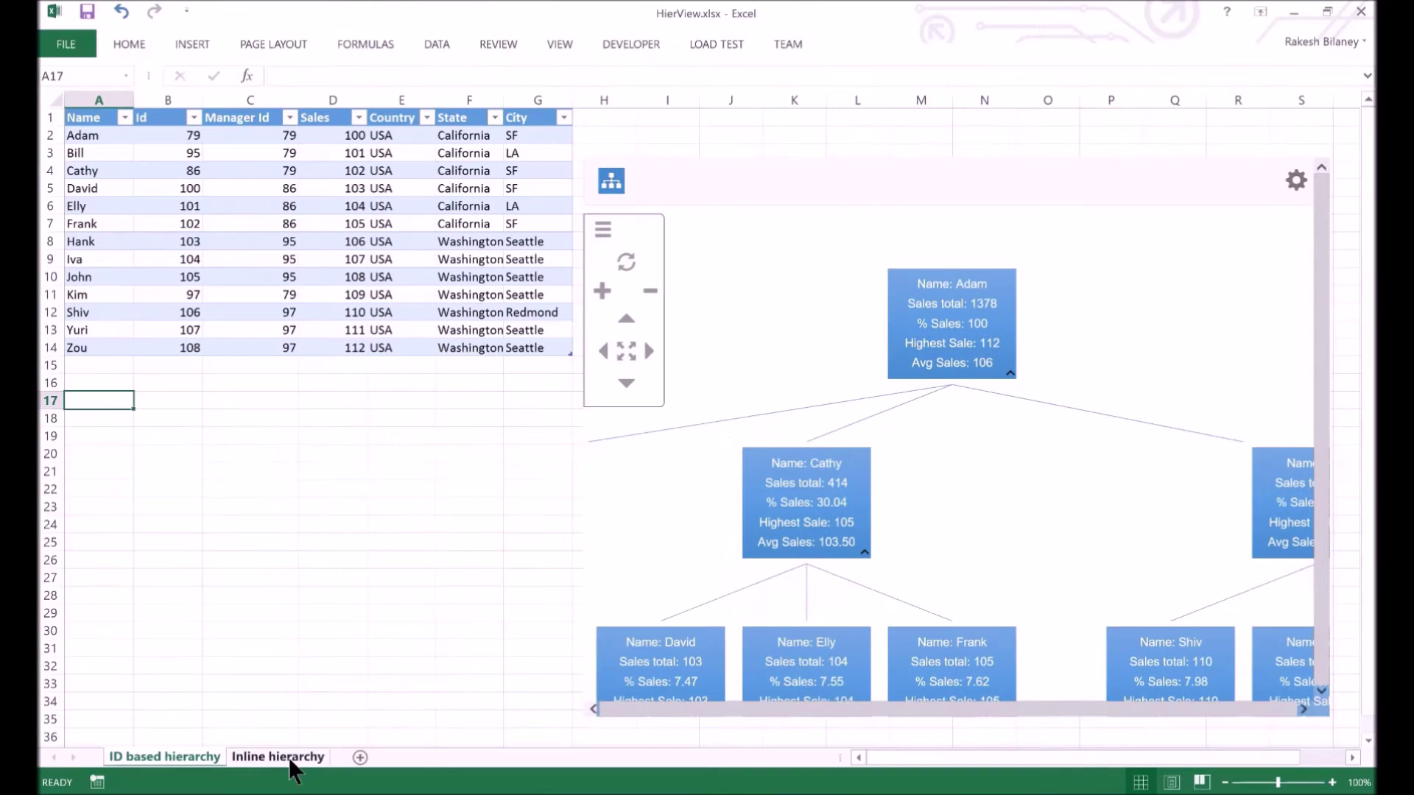
# Switch to the Inline hierarchy sheet
pyautogui.click(290, 762)
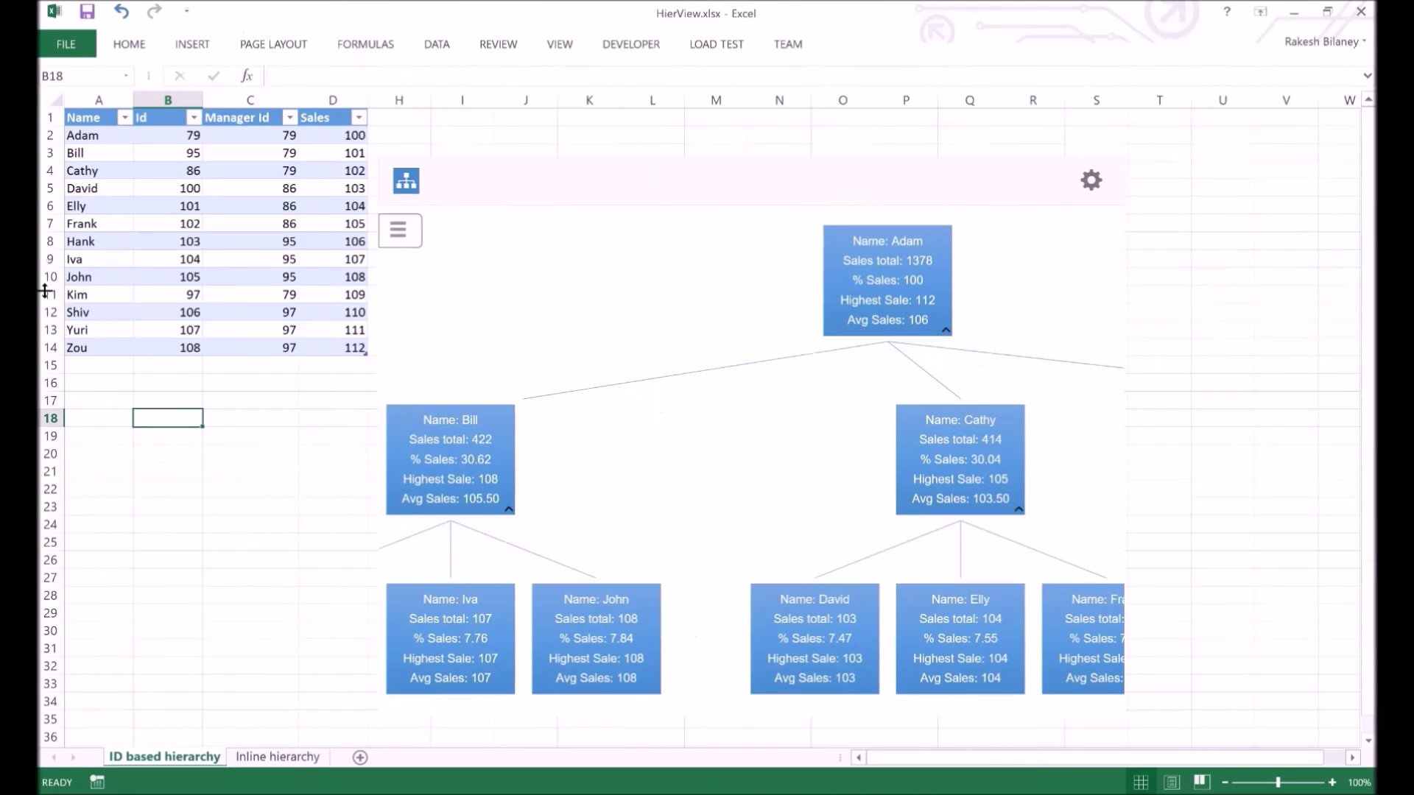
# Collapse Bill's branch of the tree and shift the view slightly right
pyautogui.click(508, 508)
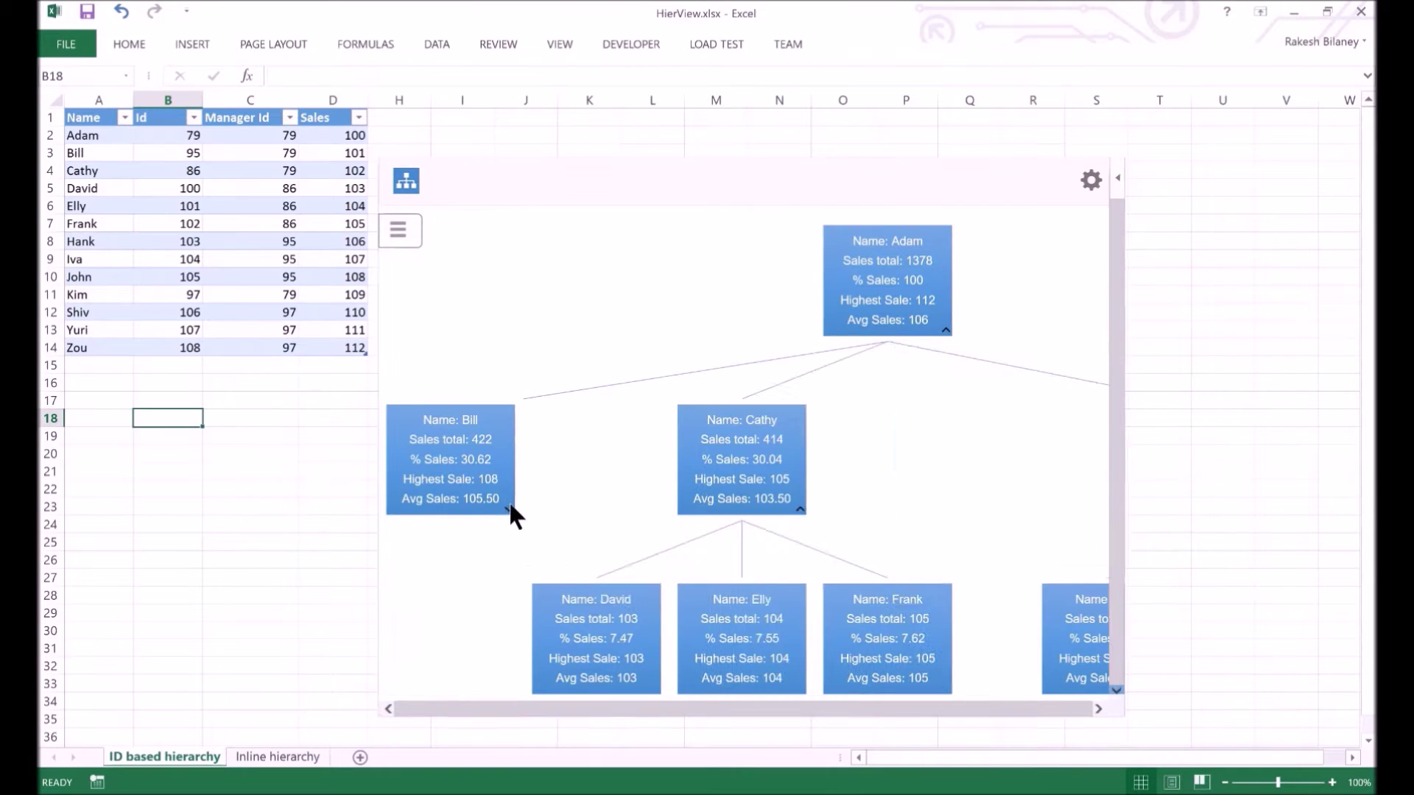
pyautogui.scroll(3, 602, 478)
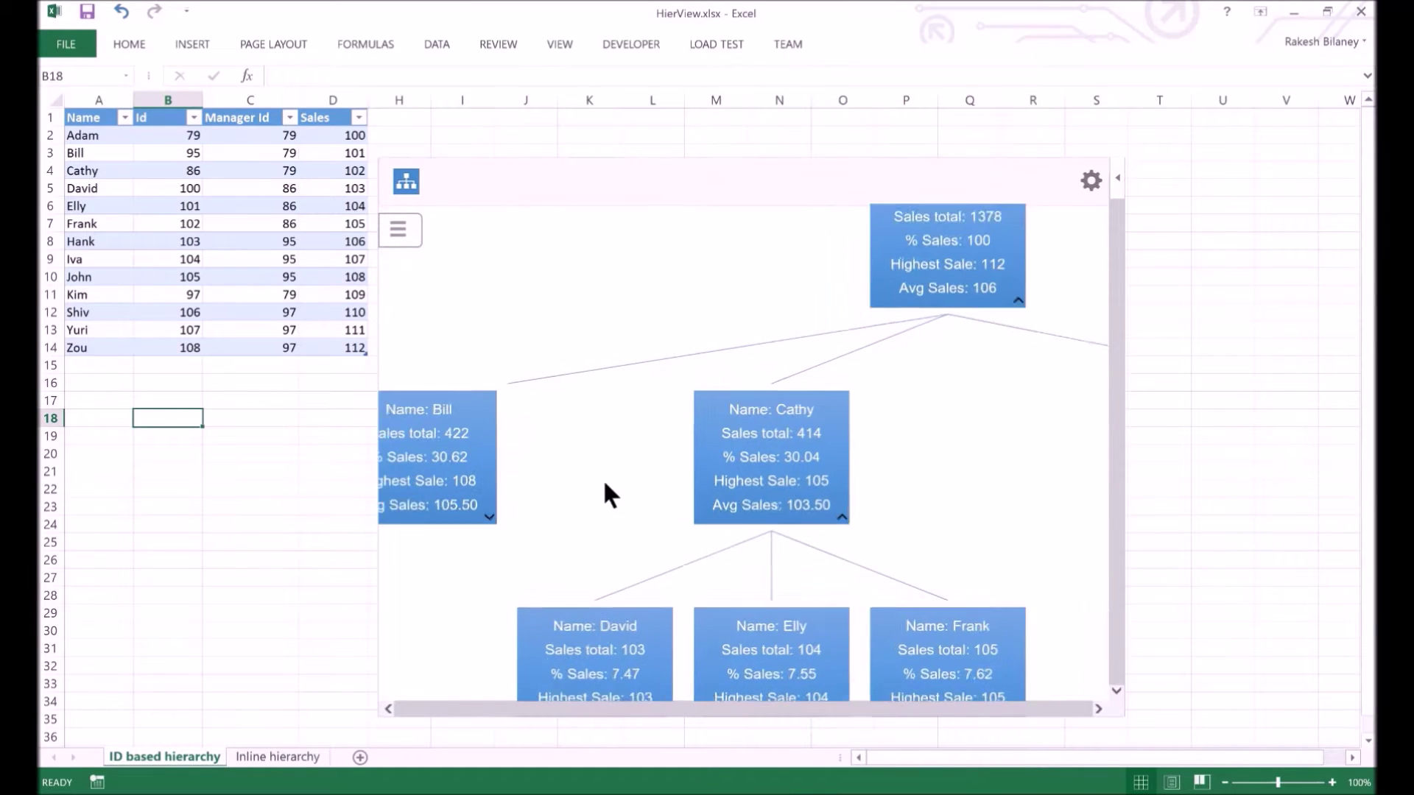
pyautogui.scroll(2, 583, 478)
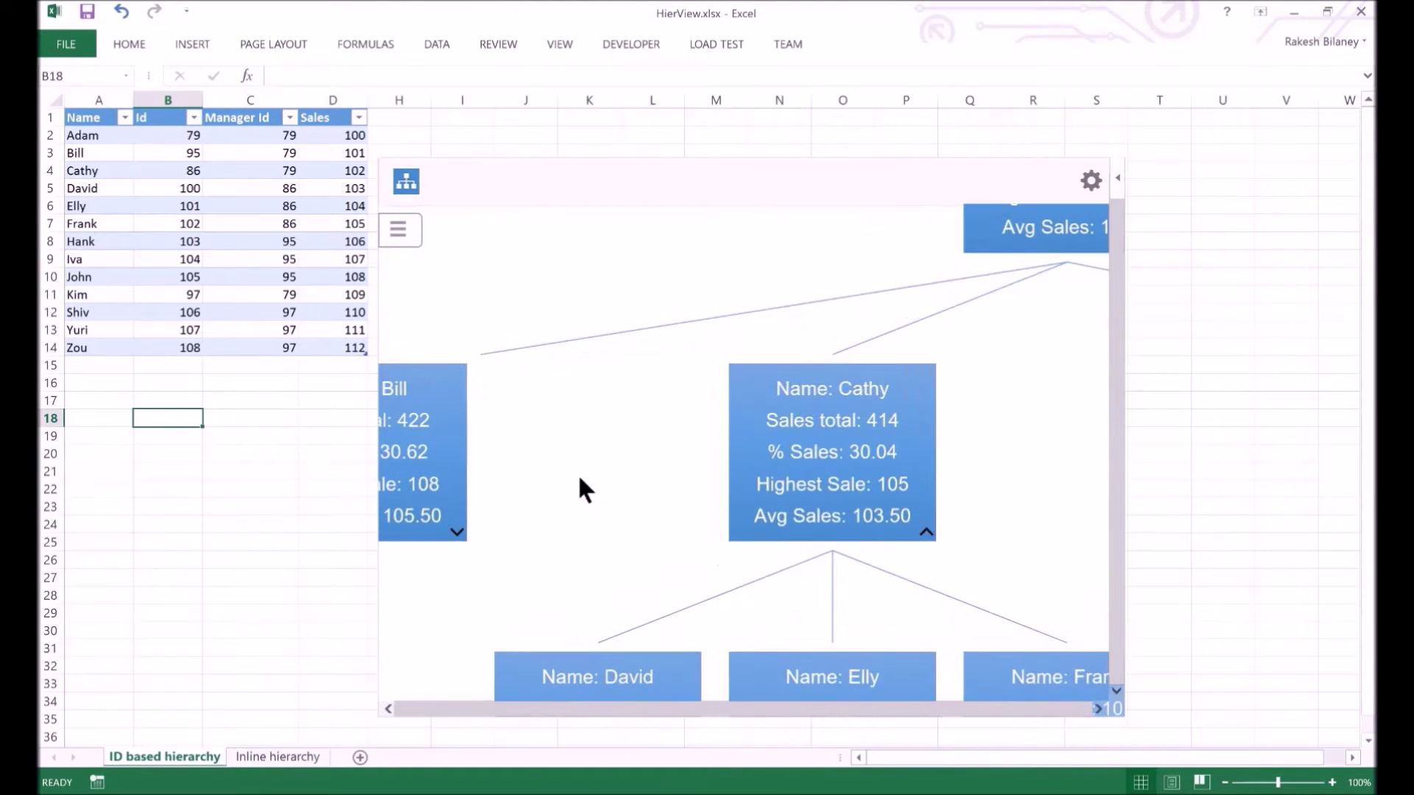
pyautogui.scroll(-3, 579, 478)
pyautogui.moveTo(574, 479); pyautogui.dragTo(718, 413)
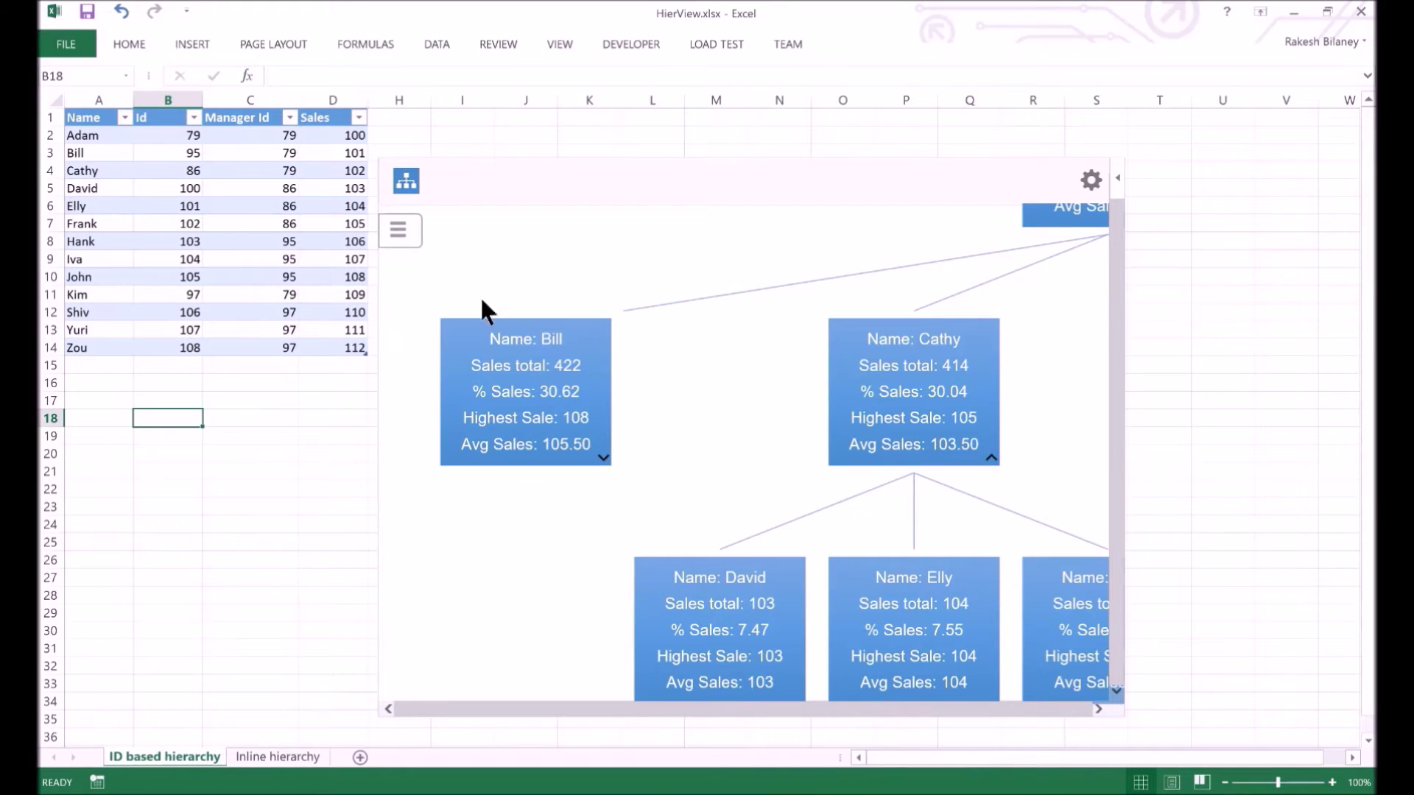
# Try the tree's zoom and pan arrows, then fit the whole hierarchy to the panel
pyautogui.click(409, 243)
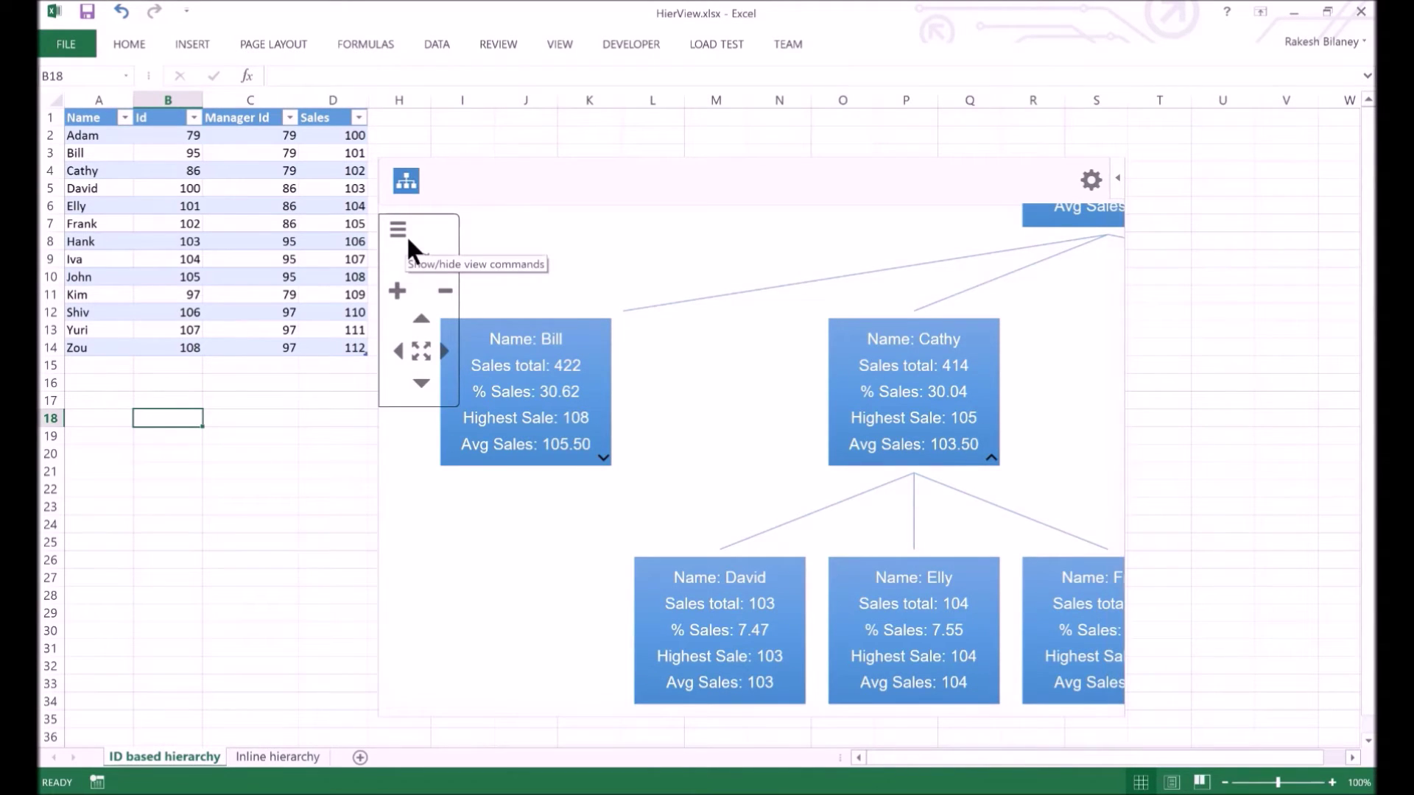
pyautogui.click(412, 302)
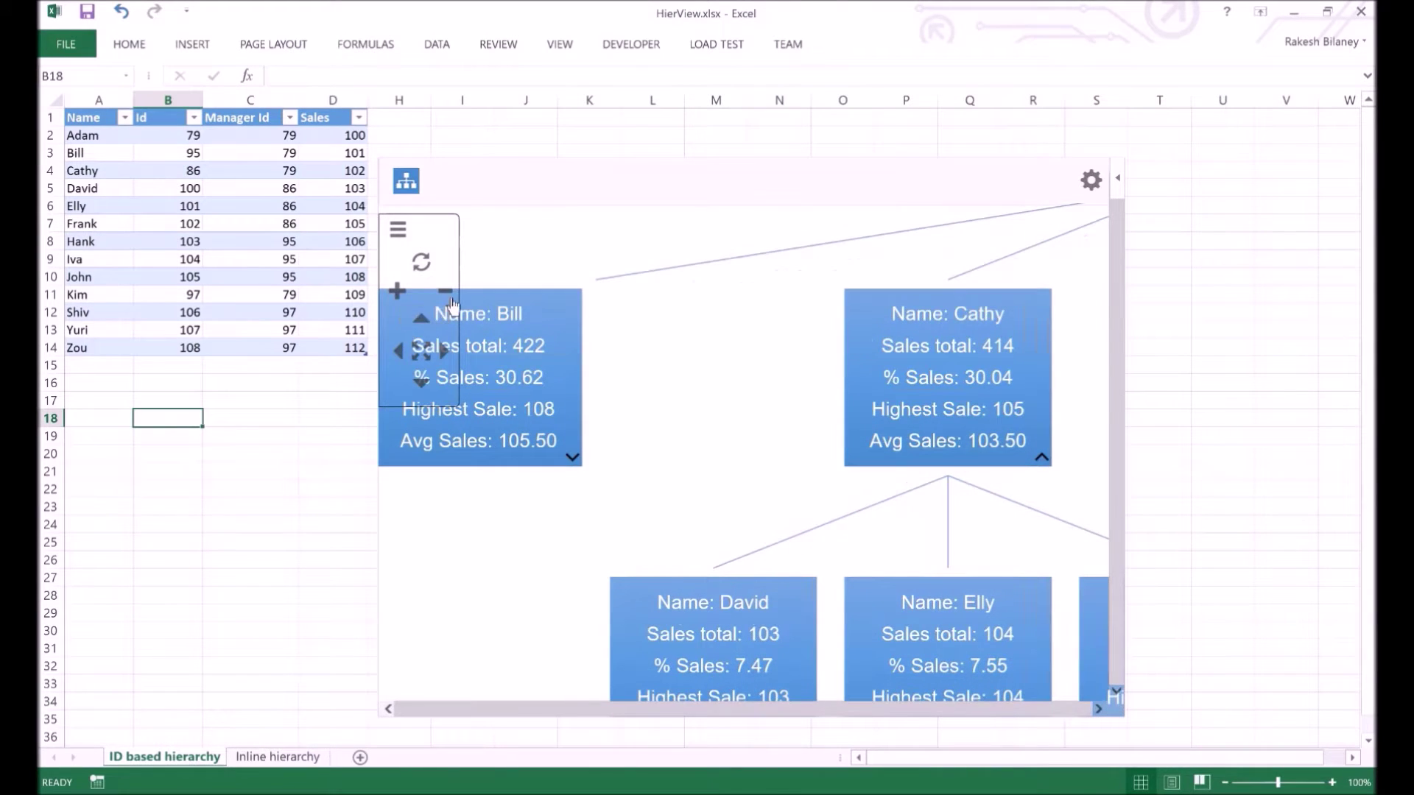
pyautogui.click(450, 299)
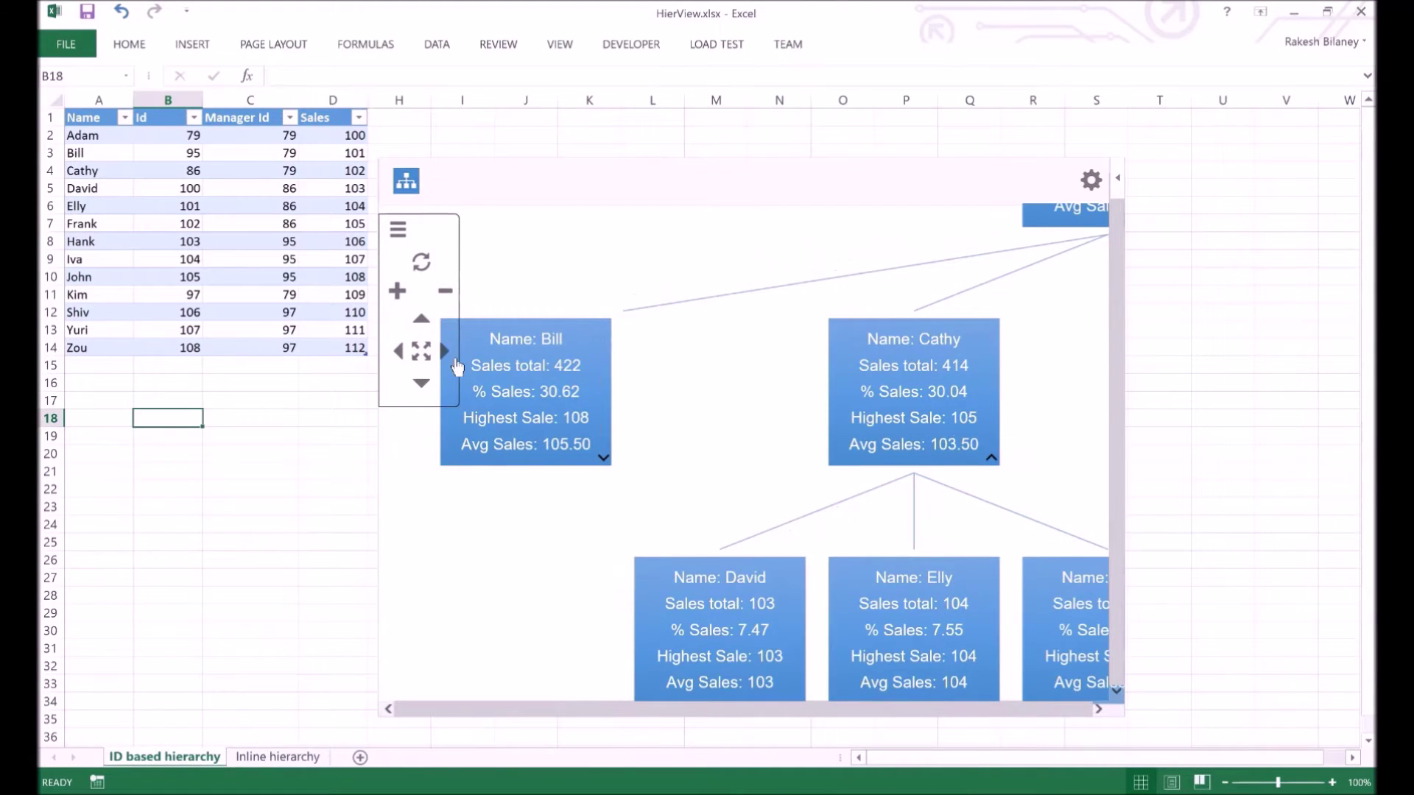
pyautogui.click(455, 361)
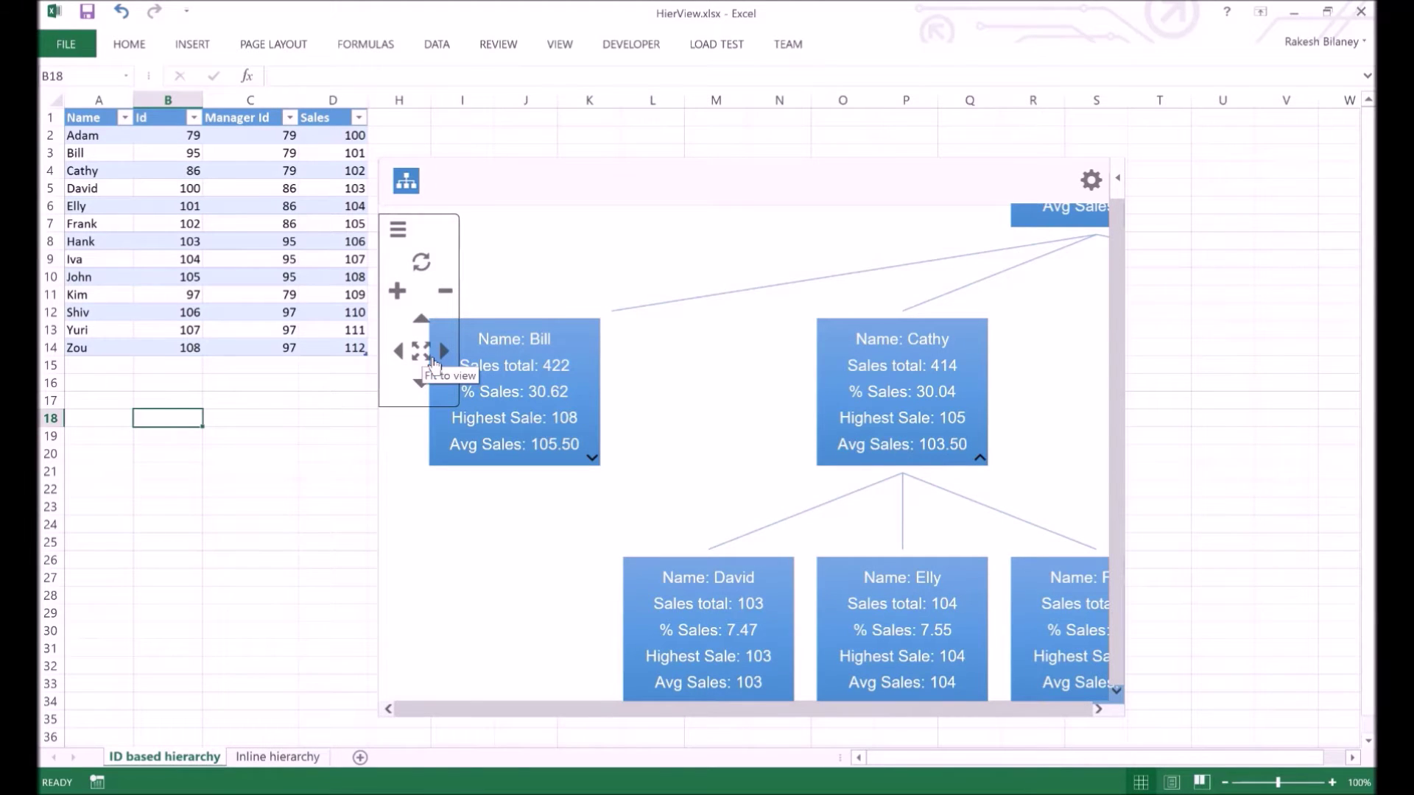
pyautogui.click(435, 362)
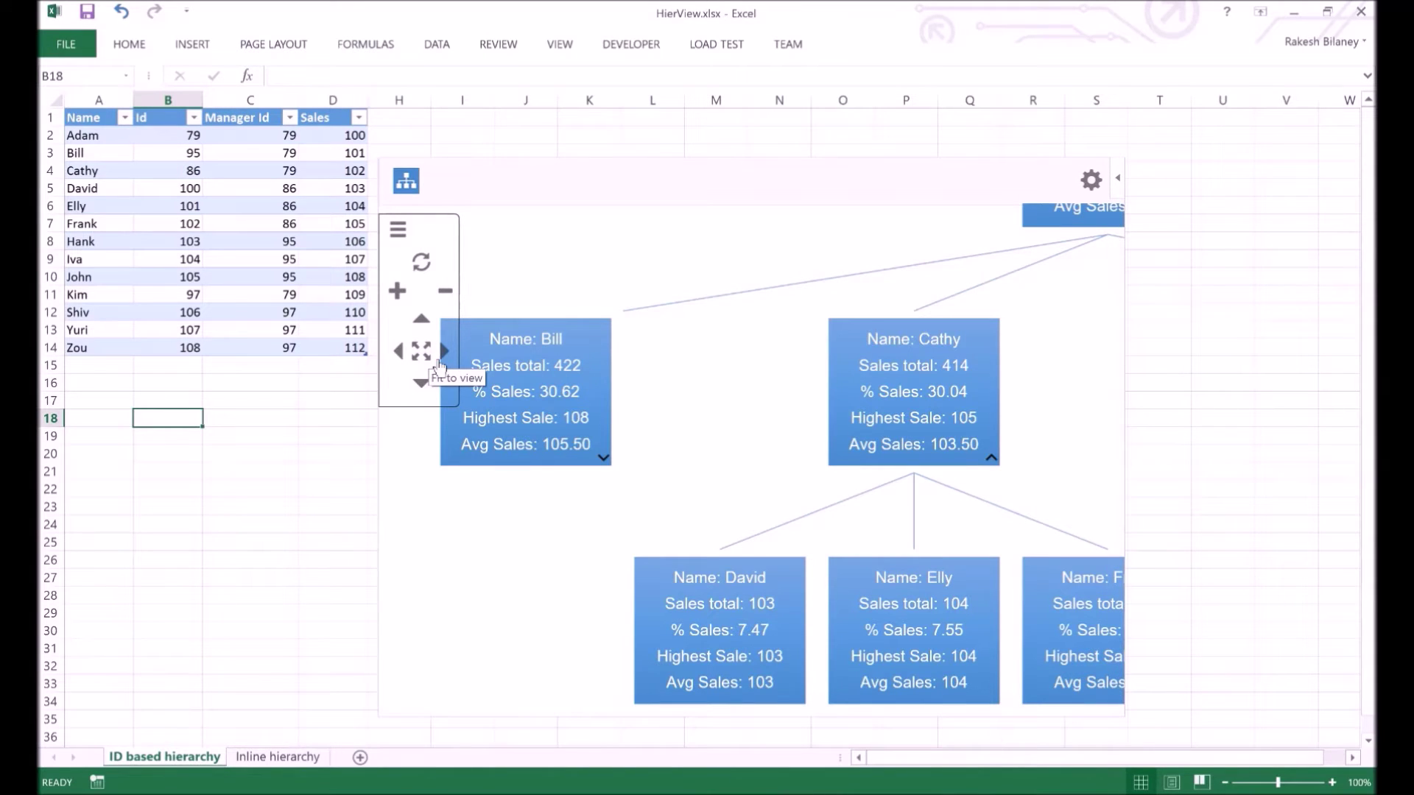
pyautogui.click(438, 363)
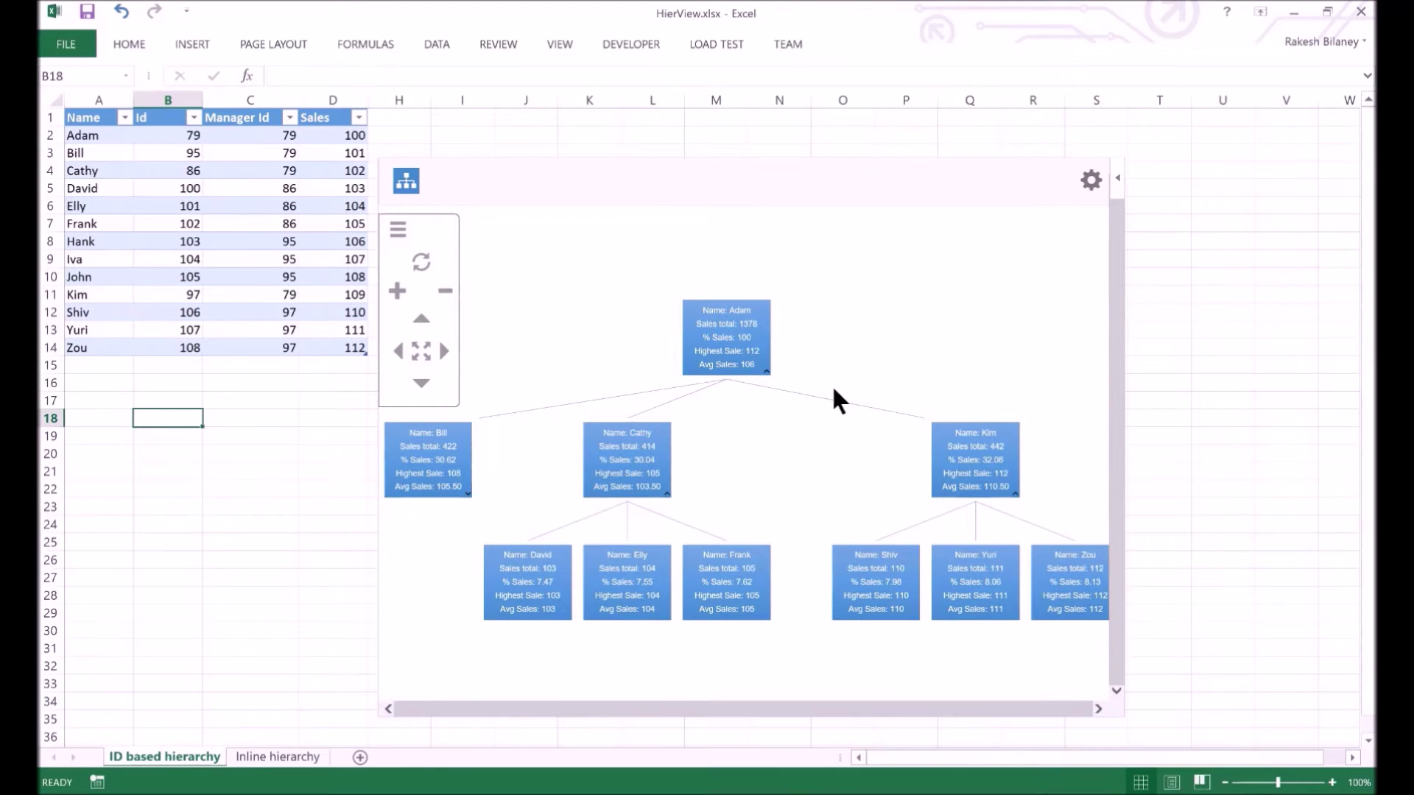
# Zoom in on Cathy's node and bring David, Elly and Frank into view
pyautogui.scroll(3, 665, 454)
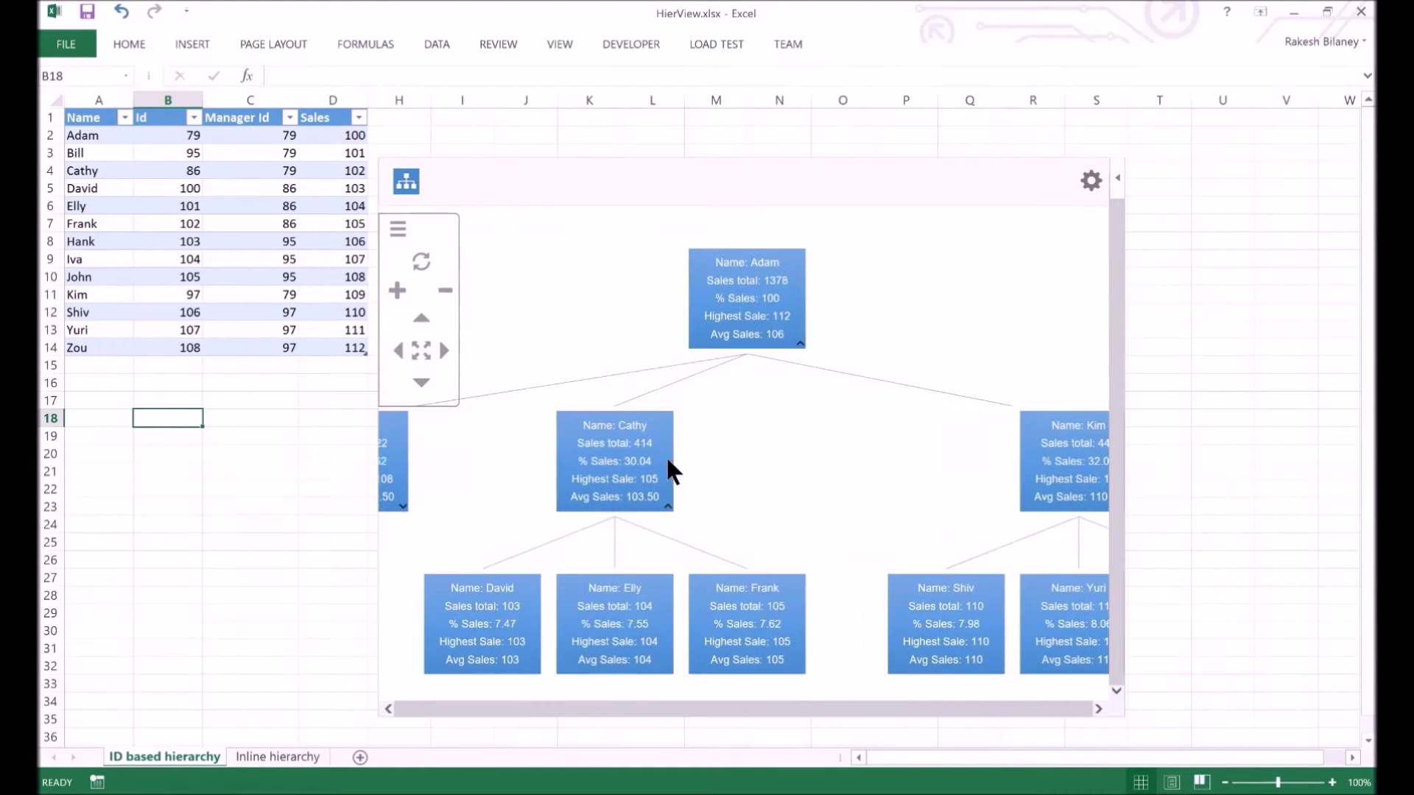
pyautogui.scroll(2, 658, 463)
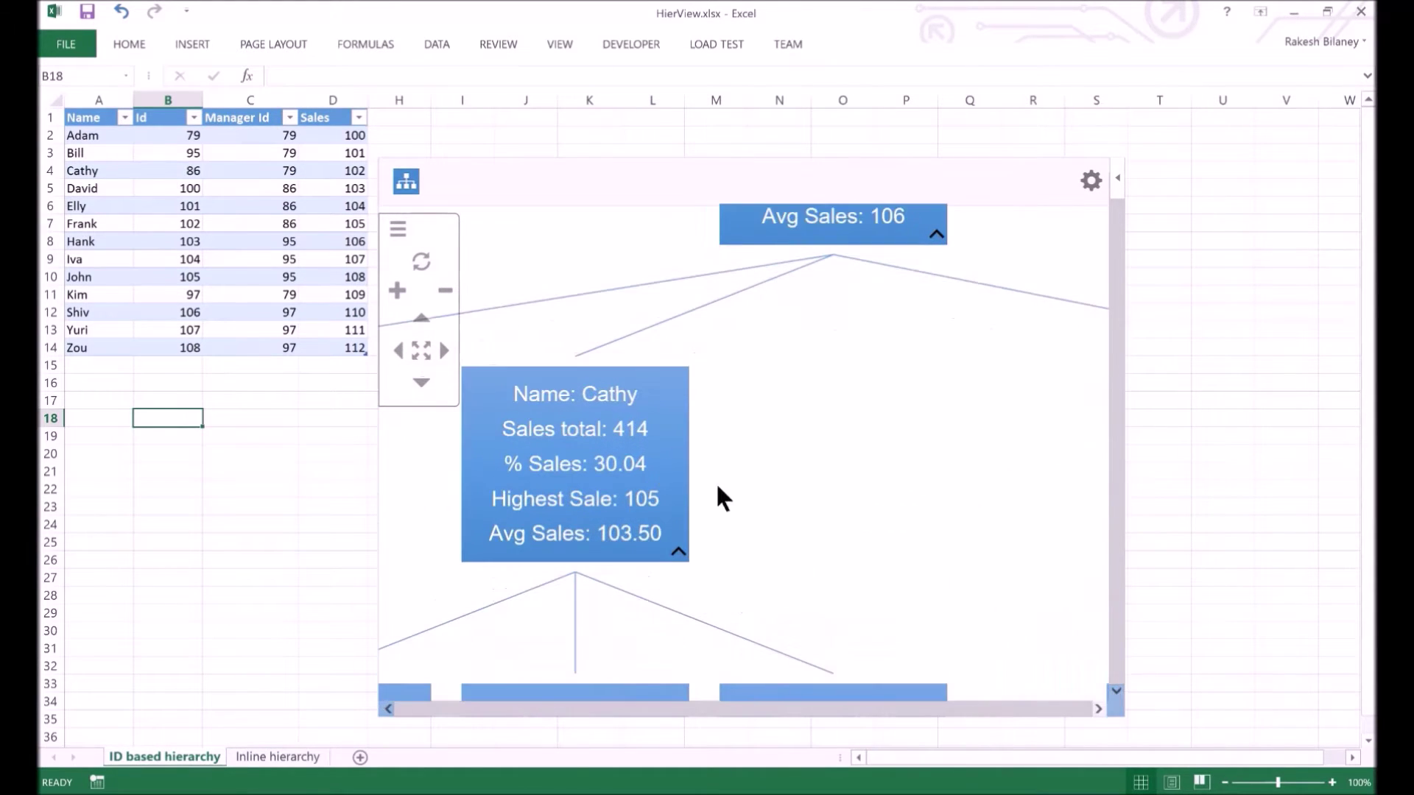
pyautogui.moveTo(718, 499); pyautogui.dragTo(921, 374)
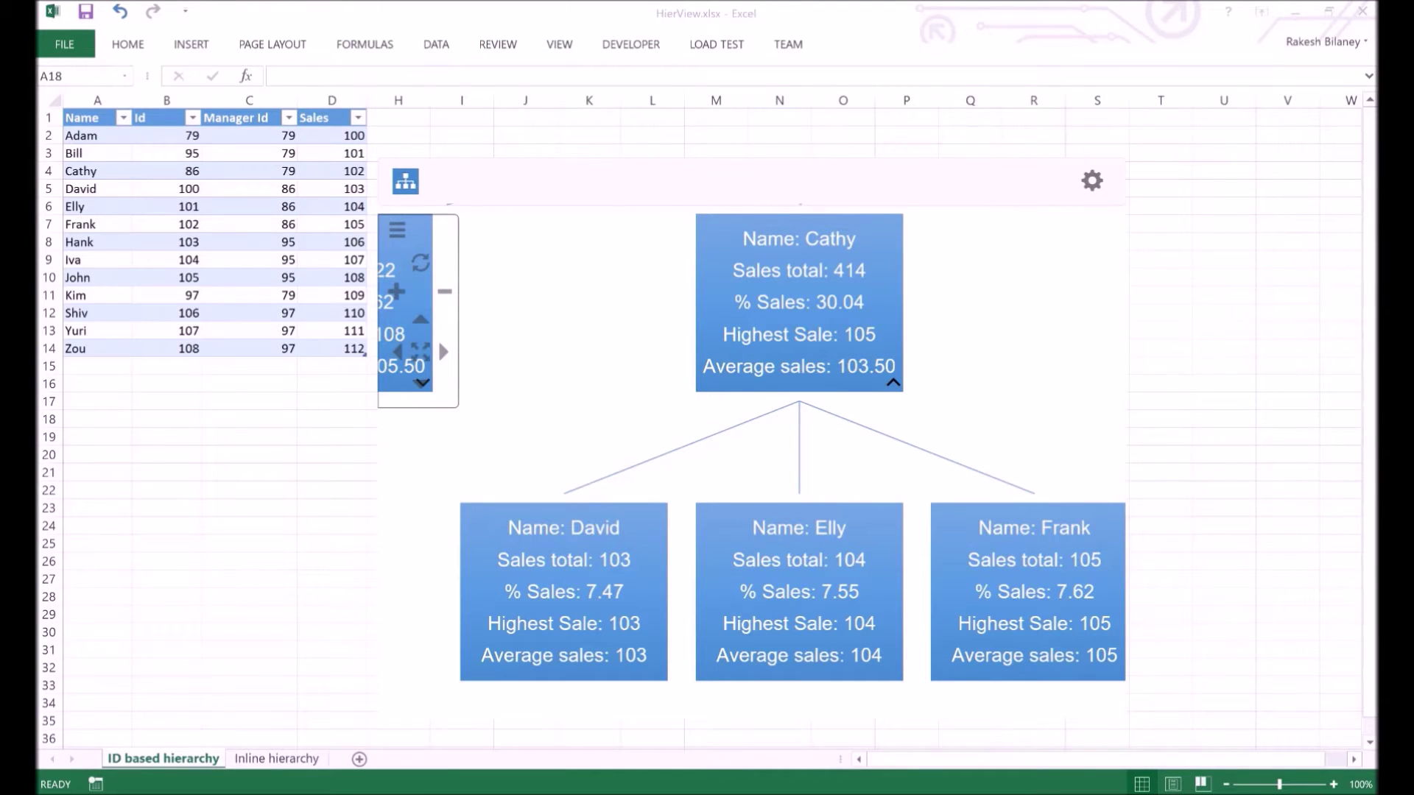
pyautogui.click(164, 543)
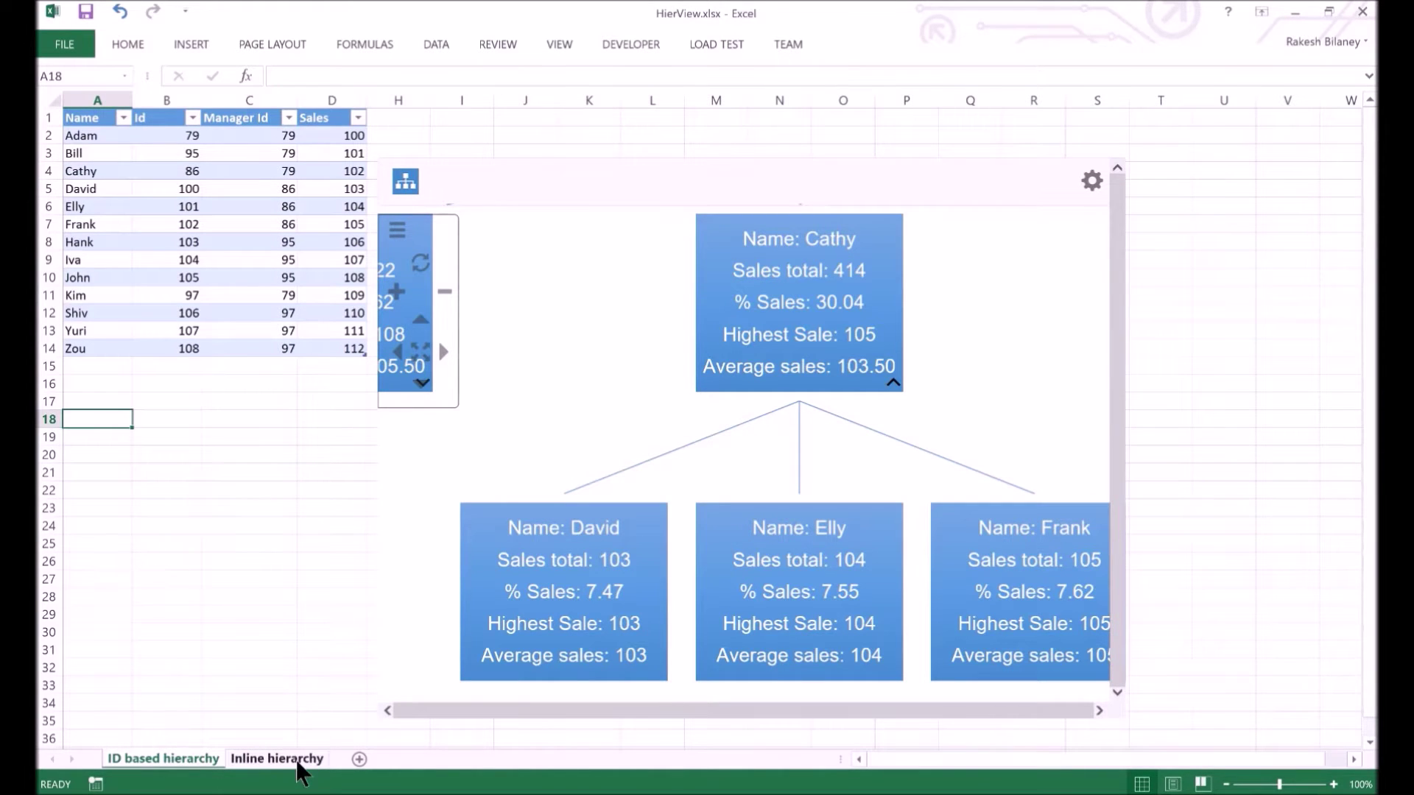
# Switch to the Inline hierarchy sheet and reposition its State/City tree chart
pyautogui.click(297, 762)
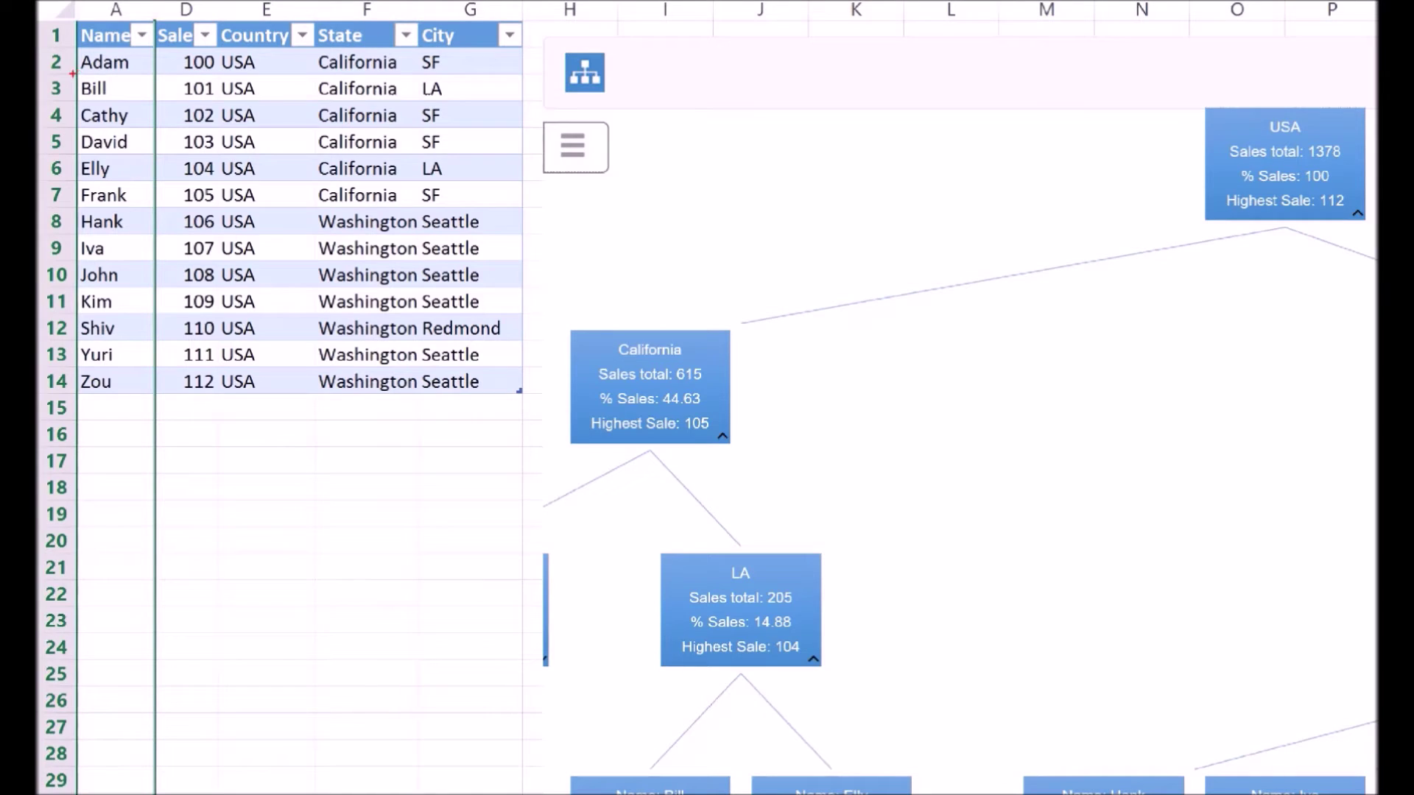
pyautogui.moveTo(71, 71)
pyautogui.mouseDown()
pyautogui.moveTo(168, 106)
pyautogui.moveTo(529, 106)
pyautogui.mouseUp()
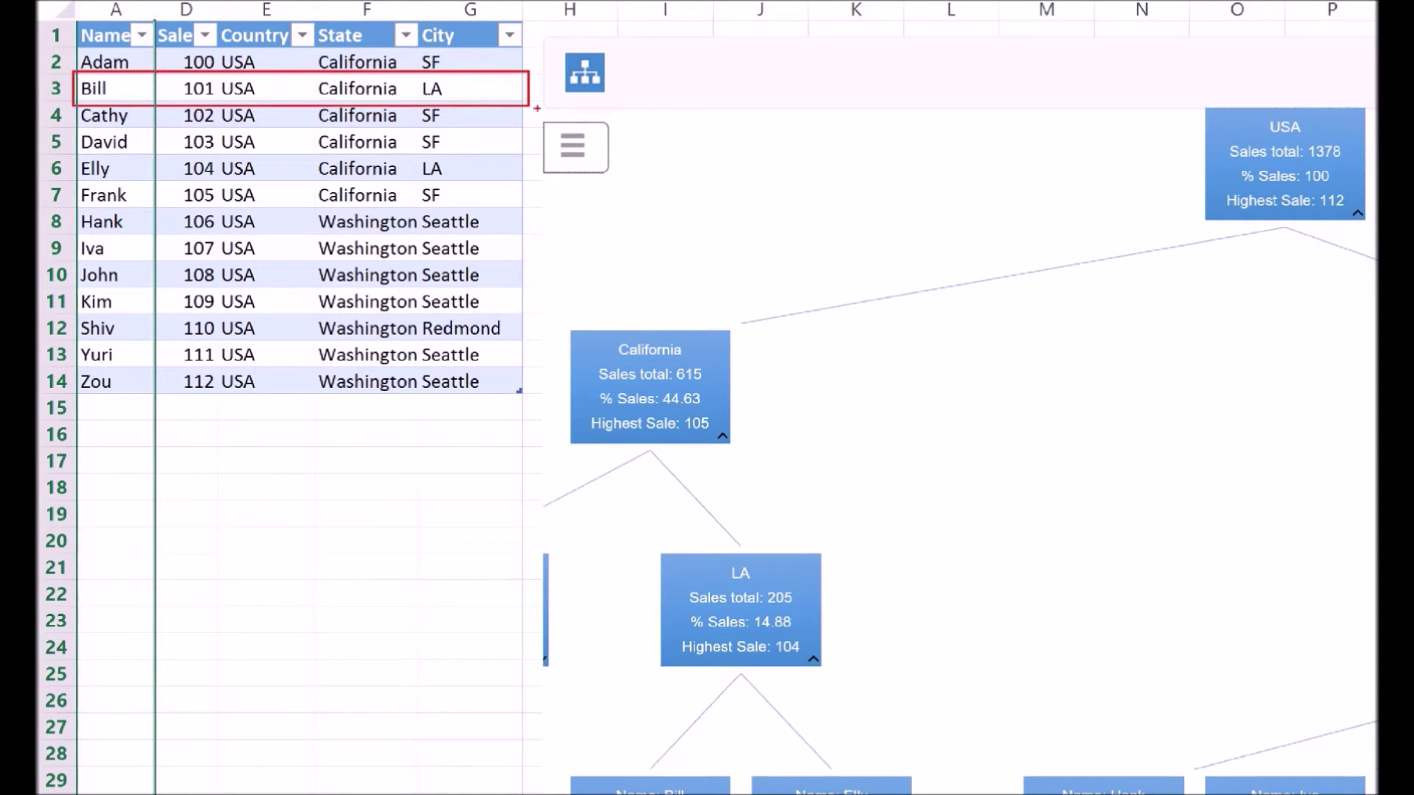
pyautogui.moveTo(1247, 137)
pyautogui.mouseDown()
pyautogui.moveTo(674, 254)
pyautogui.moveTo(269, 89)
pyautogui.mouseUp()
pyautogui.moveTo(660, 343)
pyautogui.mouseDown()
pyautogui.moveTo(521, 250)
pyautogui.moveTo(382, 94)
pyautogui.mouseUp()
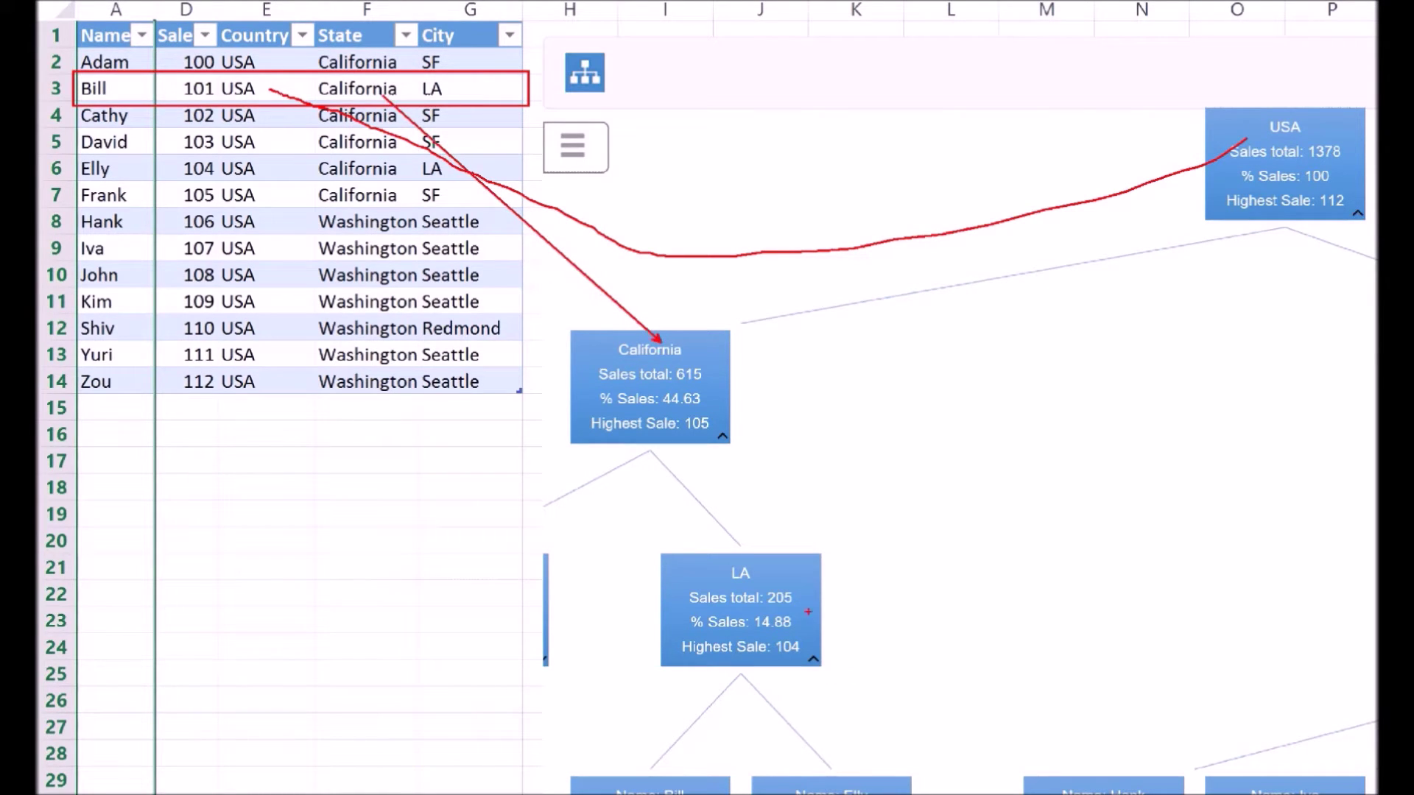
pyautogui.moveTo(810, 573); pyautogui.dragTo(489, 73)
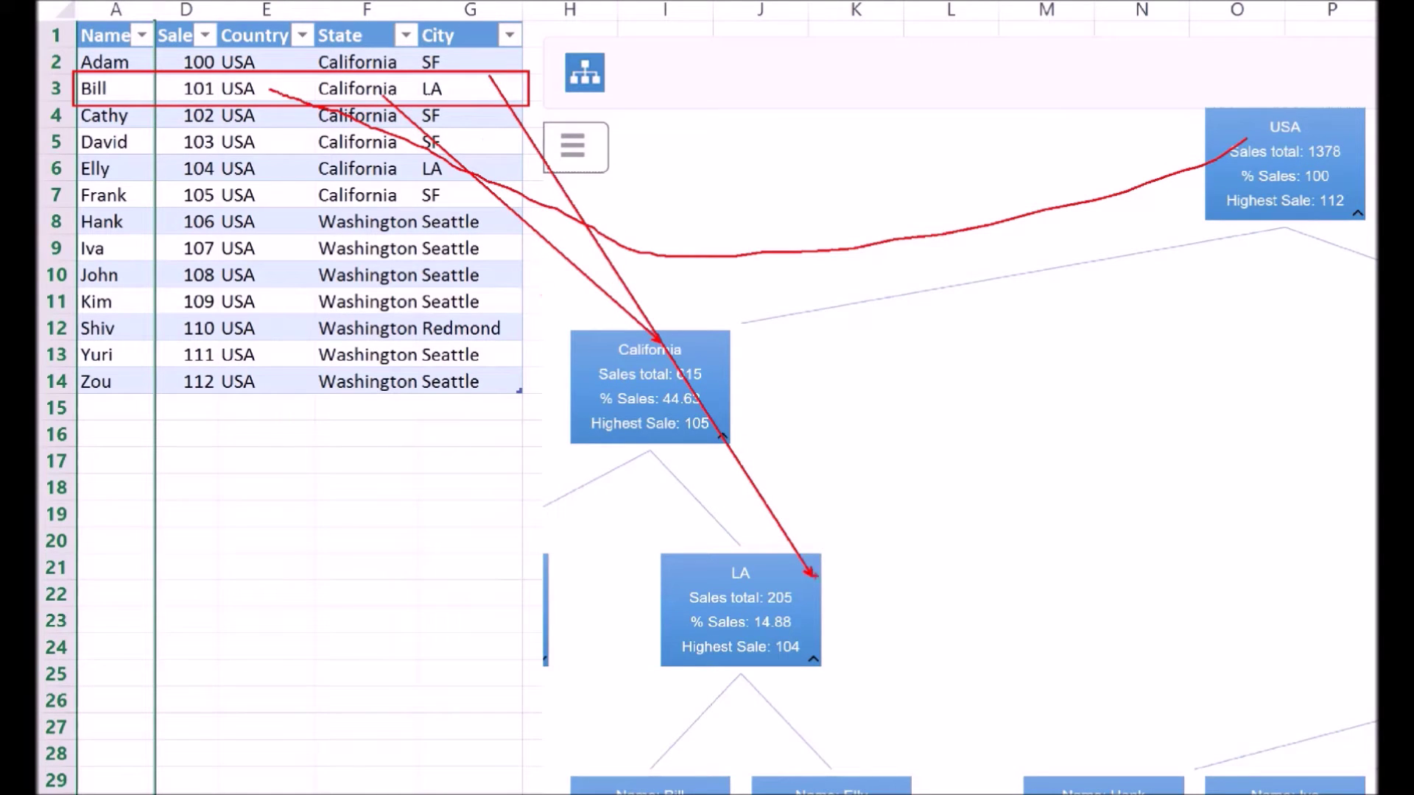
pyautogui.moveTo(632, 791)
pyautogui.mouseDown()
pyautogui.moveTo(188, 216)
pyautogui.moveTo(111, 90)
pyautogui.mouseUp()
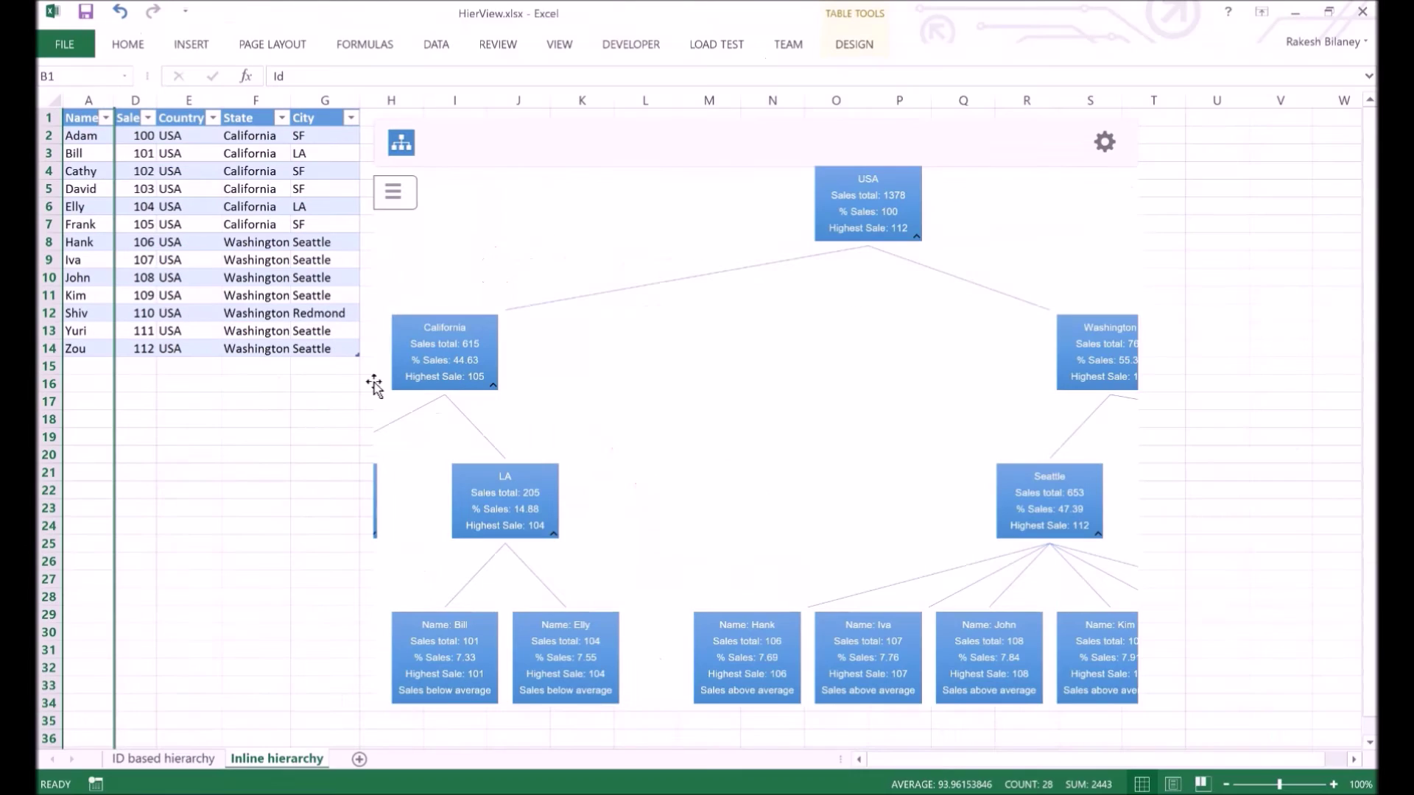
# Move the tree up to show person nodes labelled Sales above or below average
pyautogui.moveTo(714, 511); pyautogui.dragTo(740, 423)
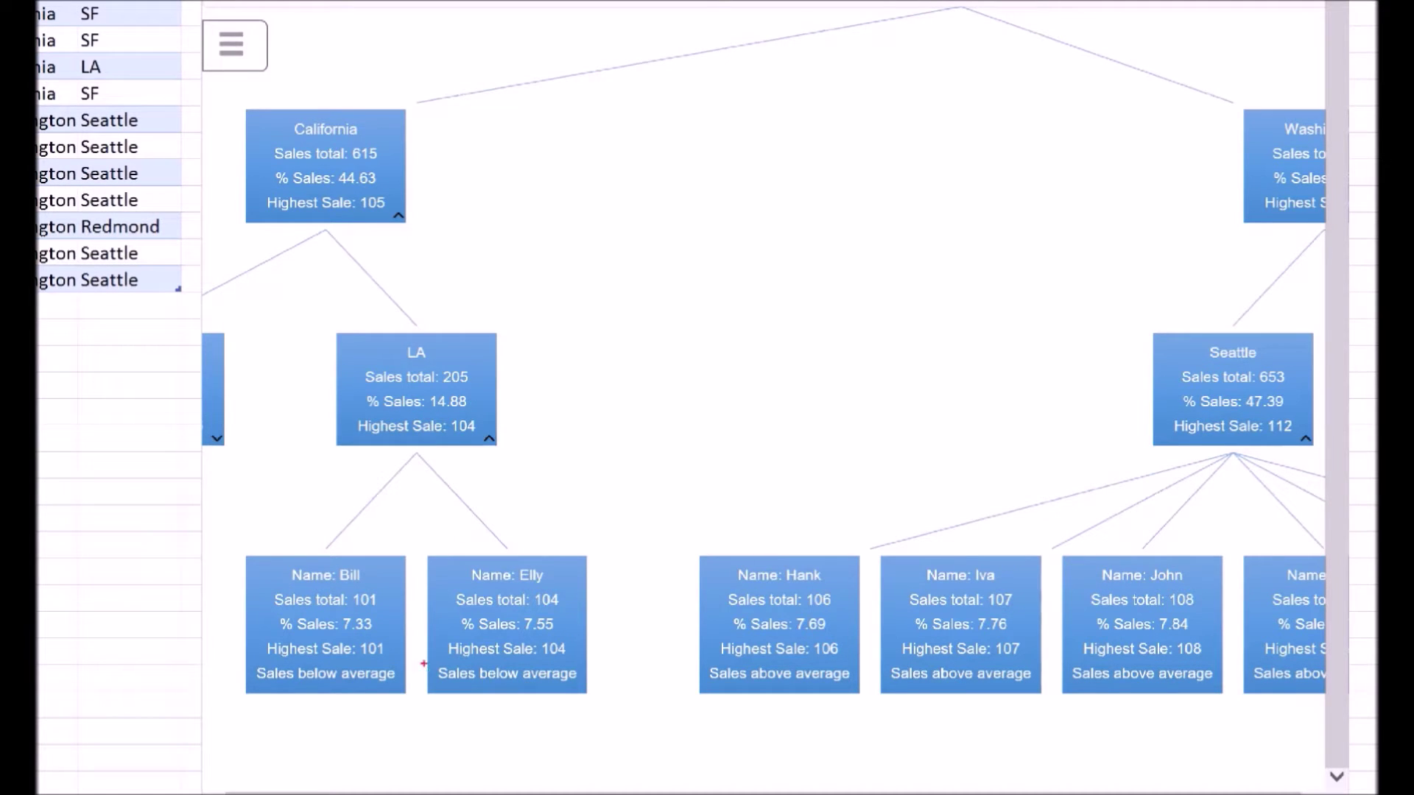
pyautogui.moveTo(424, 663); pyautogui.dragTo(615, 701)
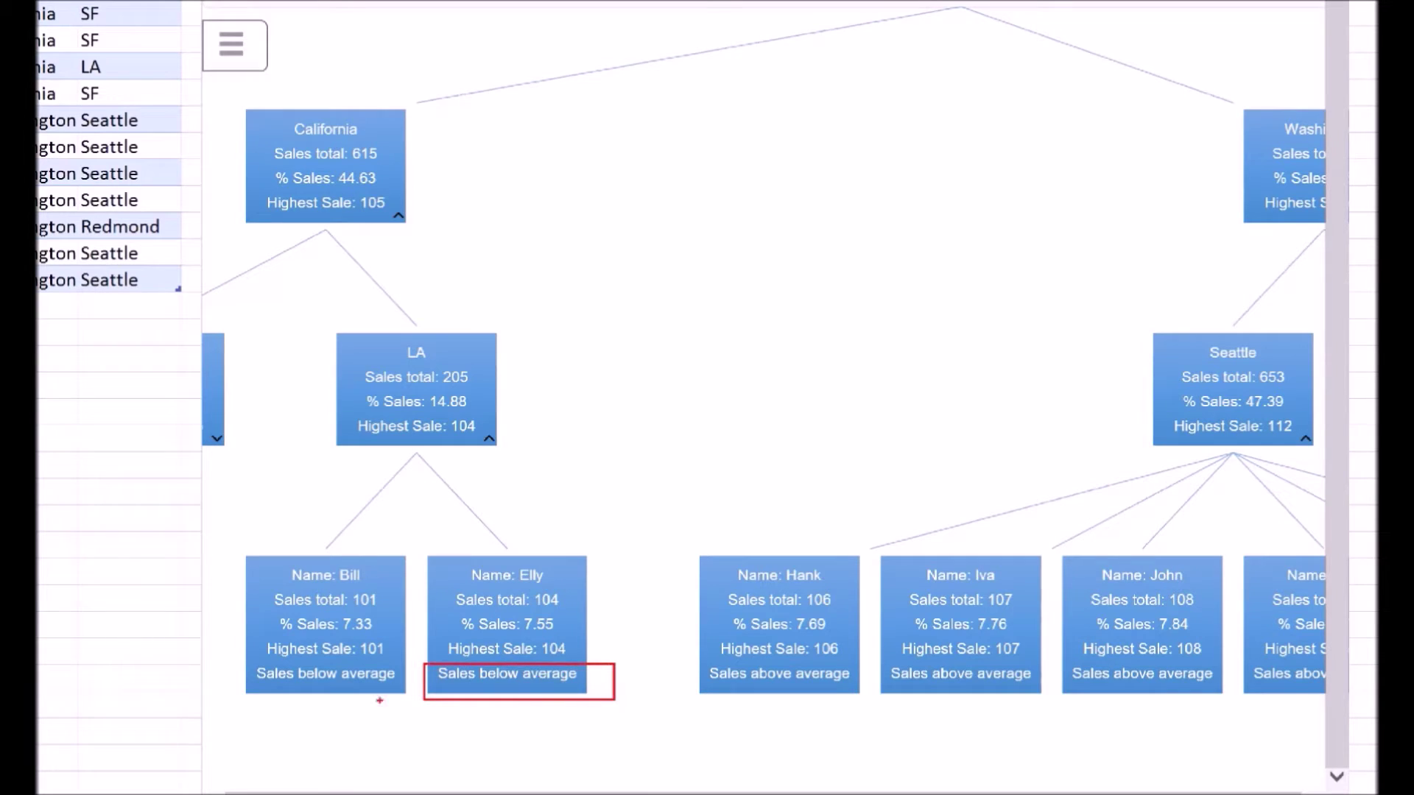
pyautogui.moveTo(235, 655); pyautogui.dragTo(417, 713)
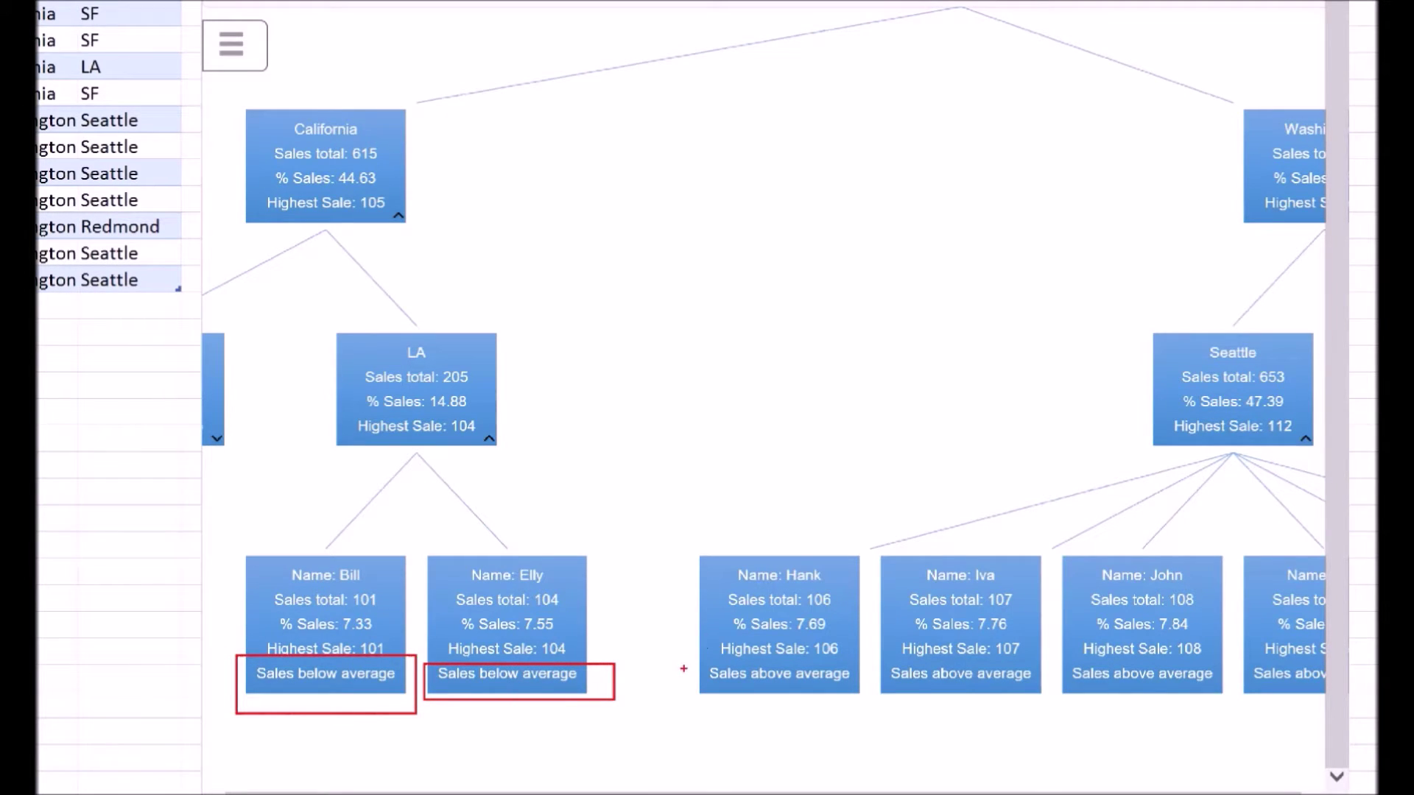
pyautogui.moveTo(683, 669)
pyautogui.mouseDown()
pyautogui.moveTo(791, 672)
pyautogui.moveTo(882, 693)
pyautogui.moveTo(885, 709)
pyautogui.mouseUp()
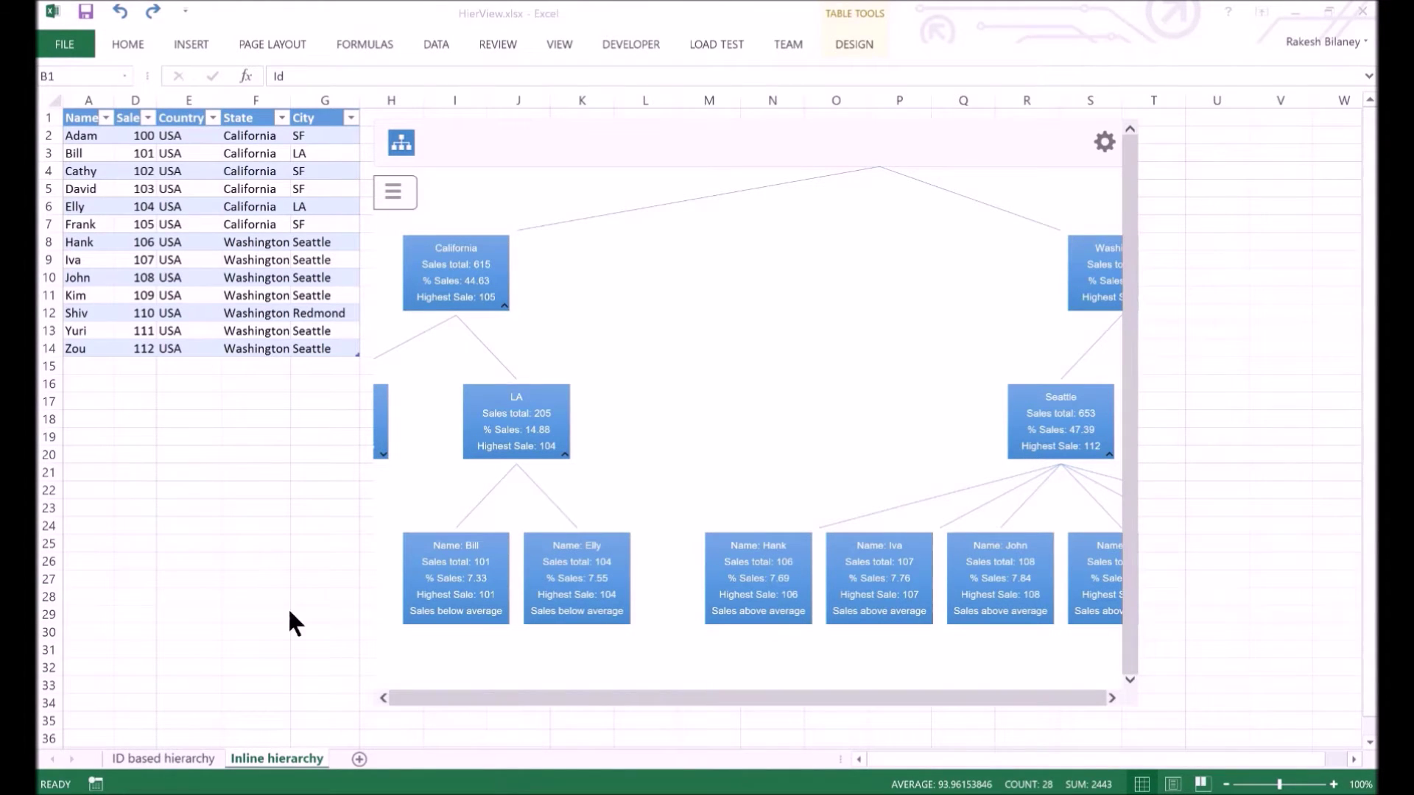
# Delete the HierView add-in from the ID based hierarchy sheet
pyautogui.click(151, 760)
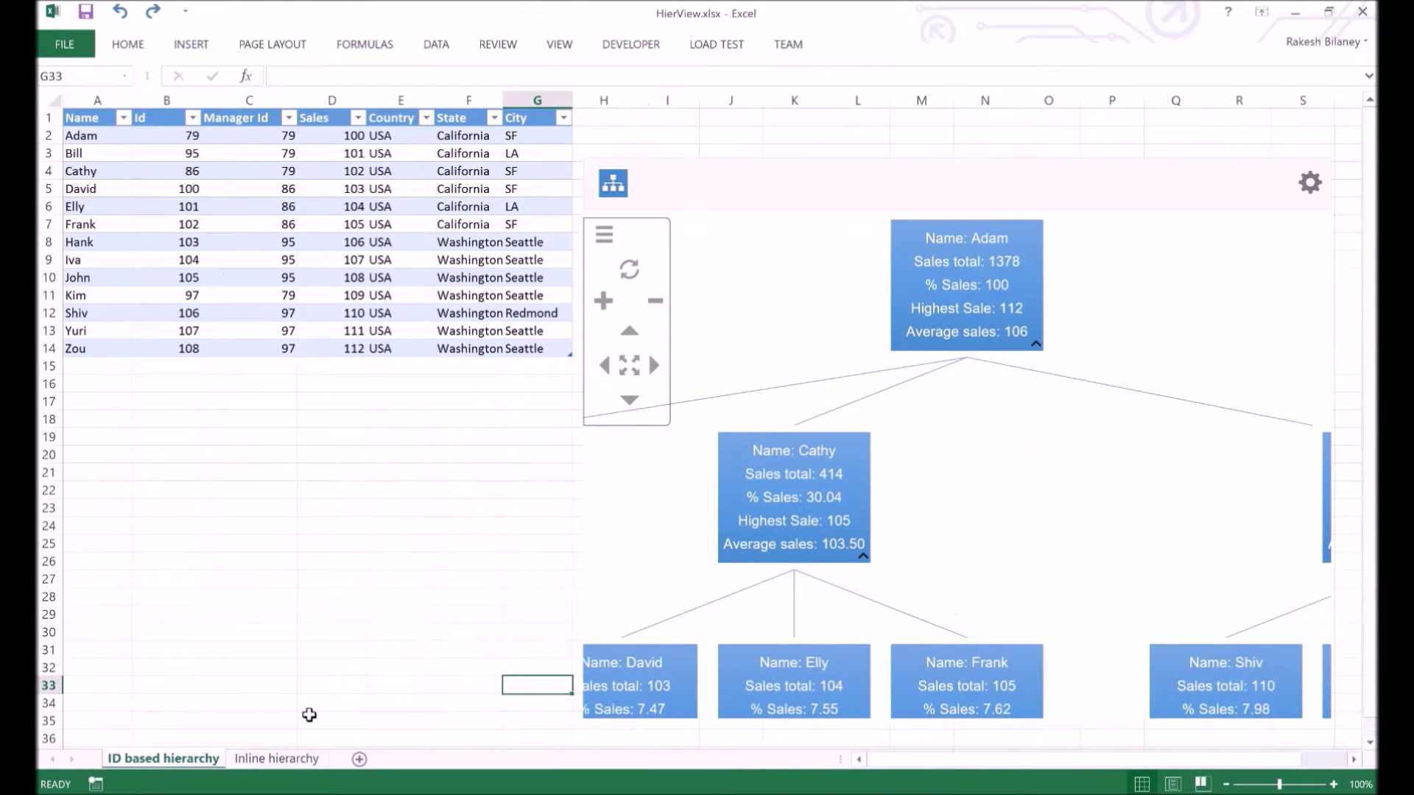
pyautogui.click(685, 168)
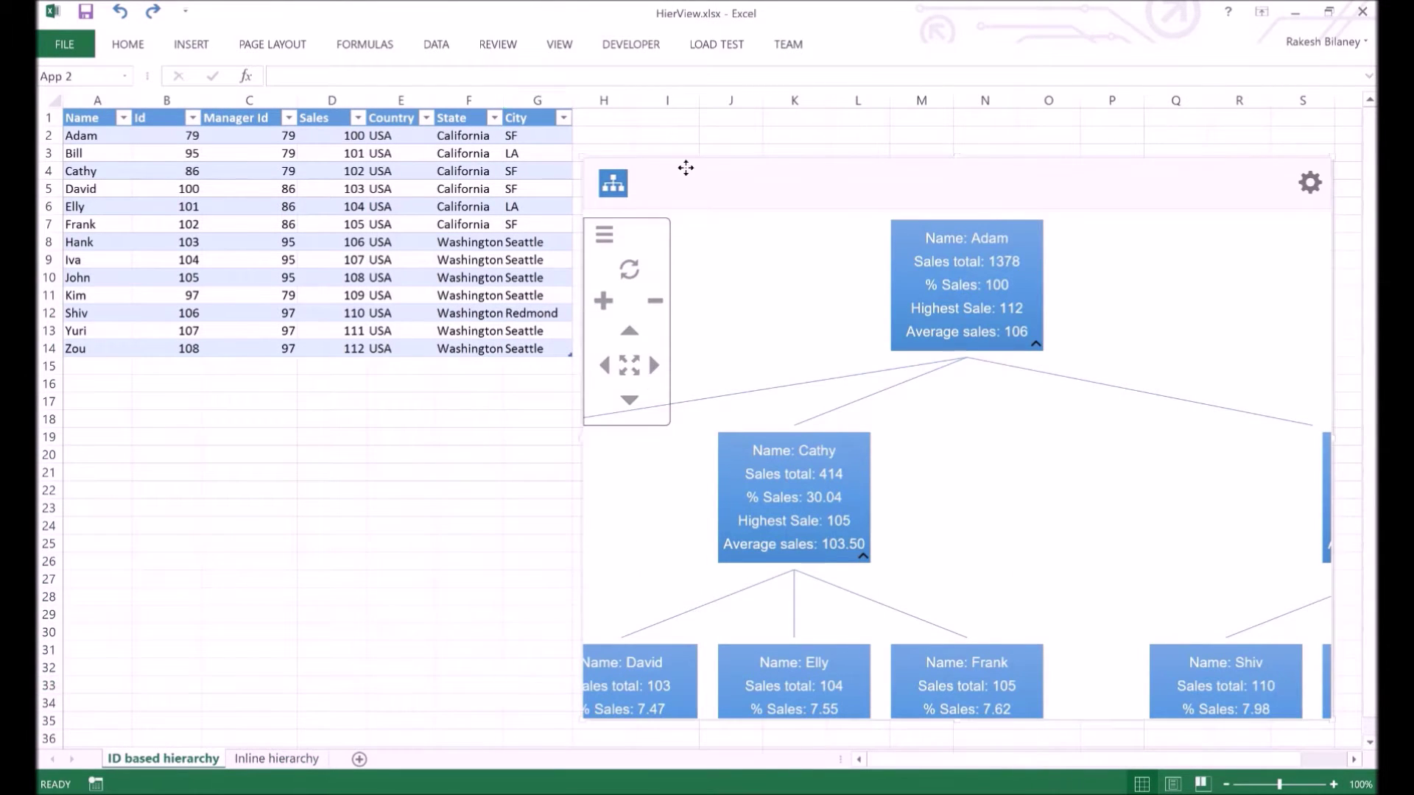
pyautogui.press('Delete')
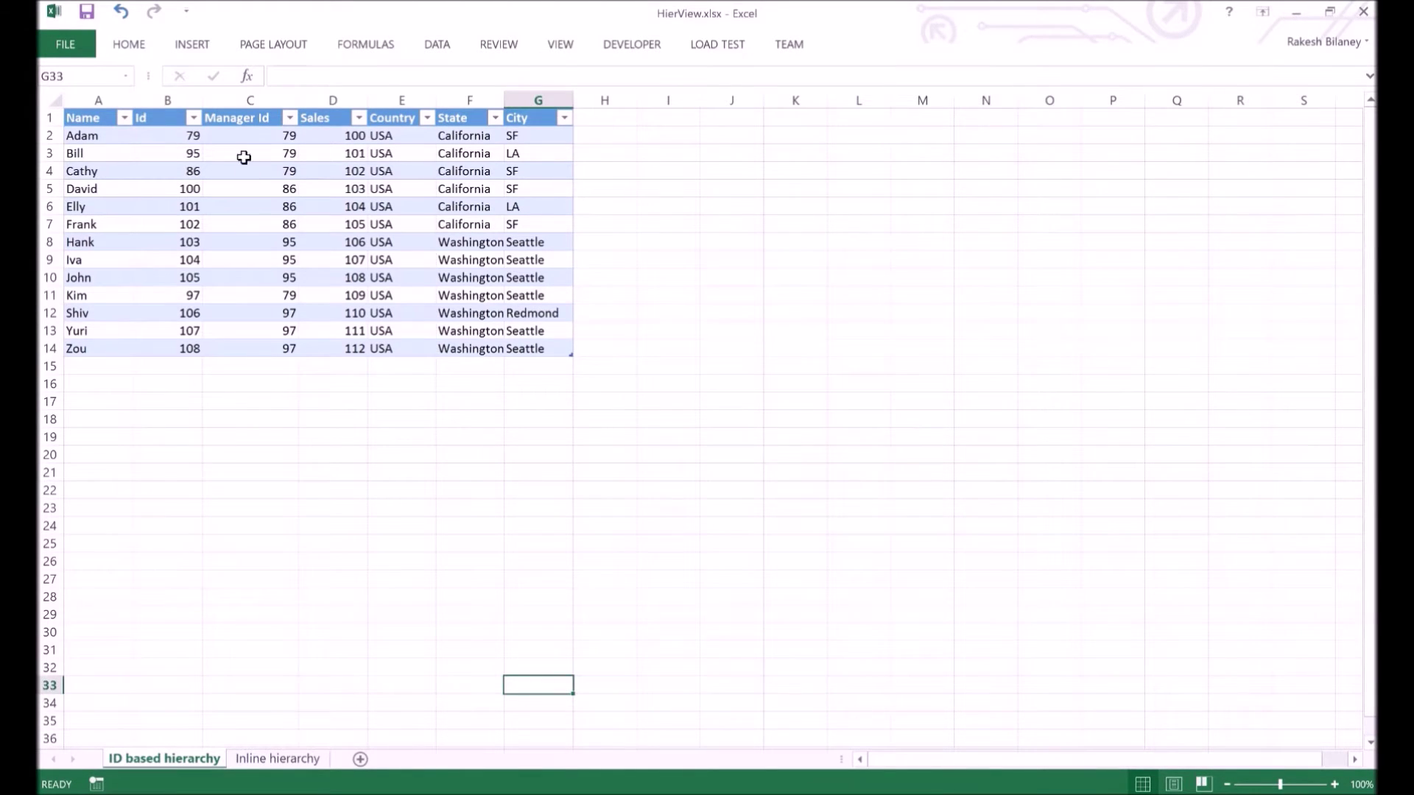
# Insert the HierView app from recently used apps and open its data settings
pyautogui.click(190, 38)
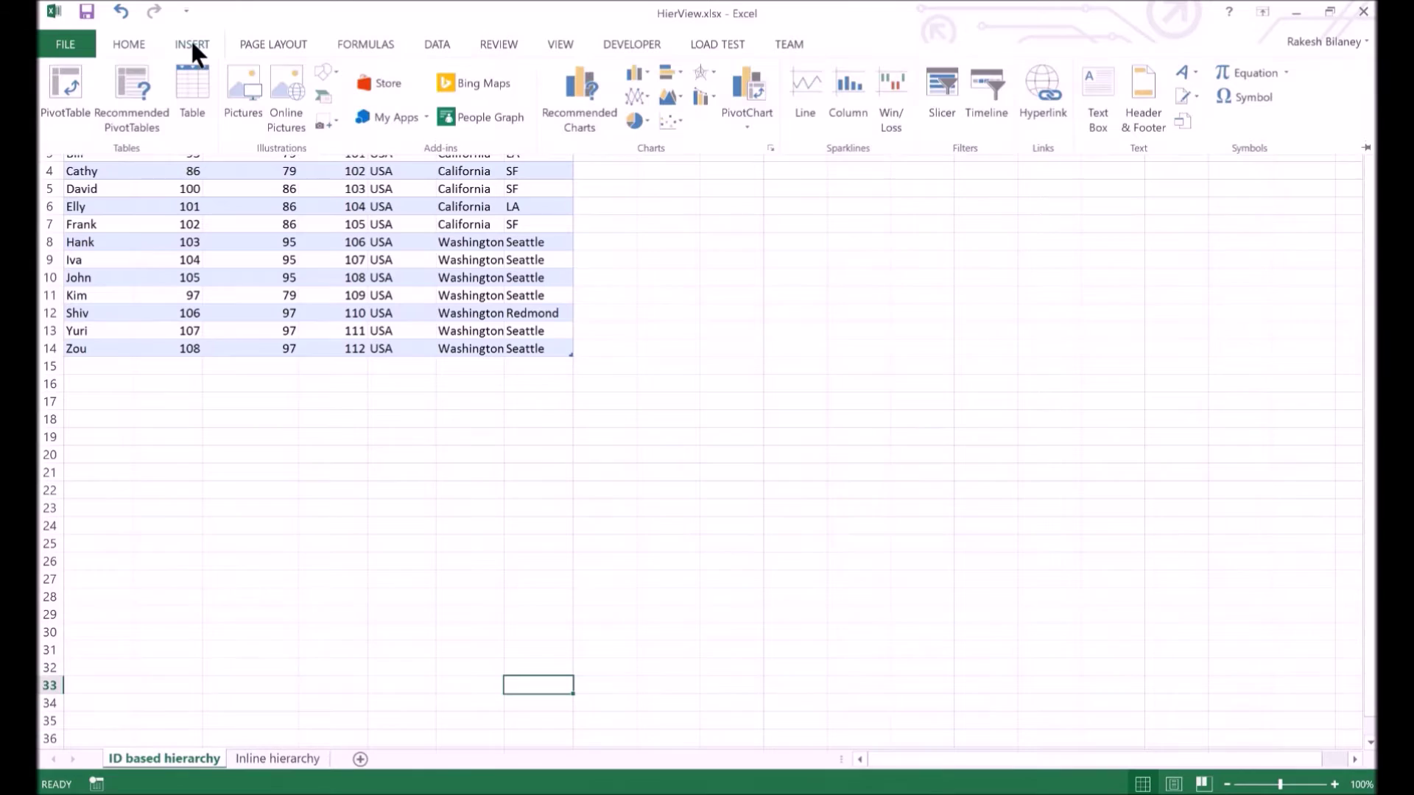
pyautogui.click(426, 116)
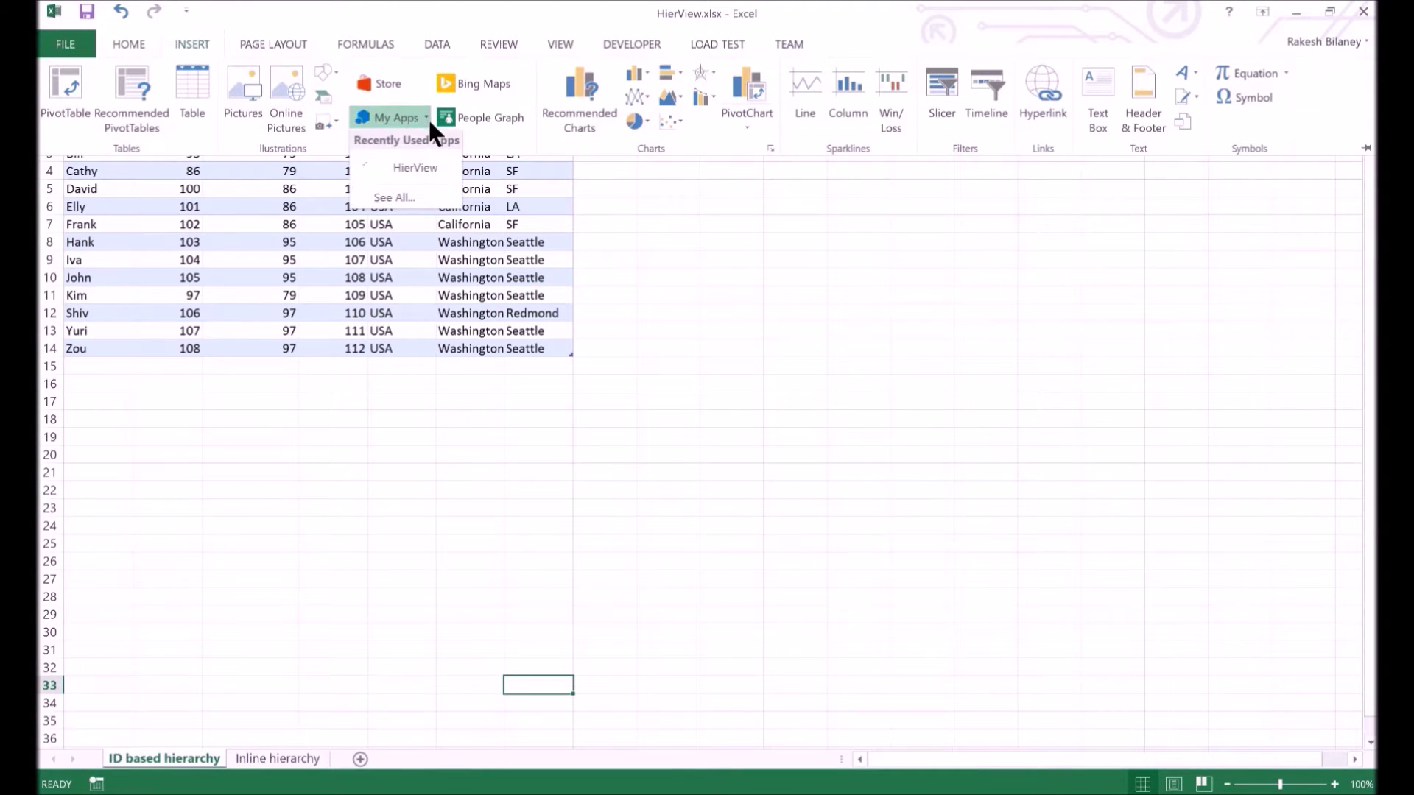
pyautogui.click(433, 165)
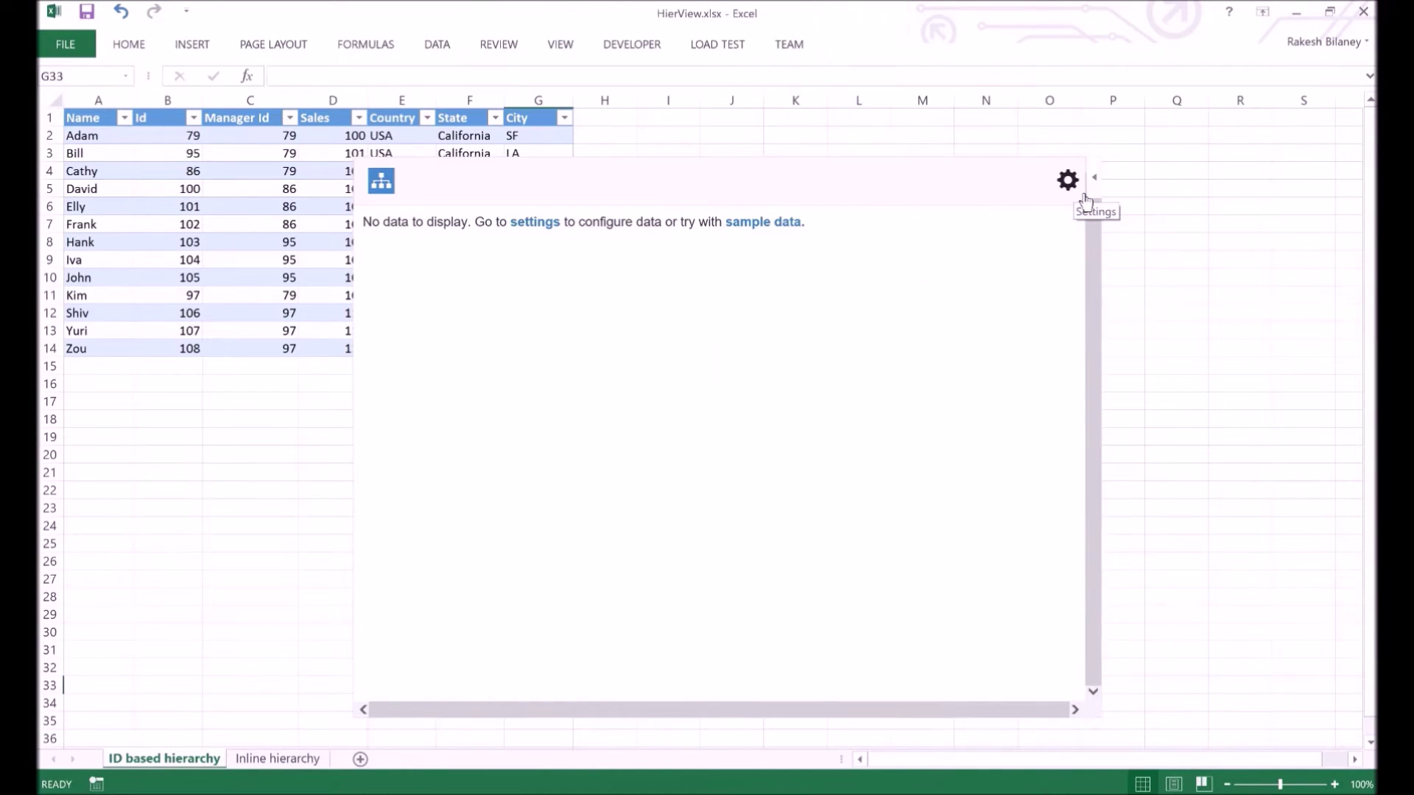
pyautogui.click(1074, 184)
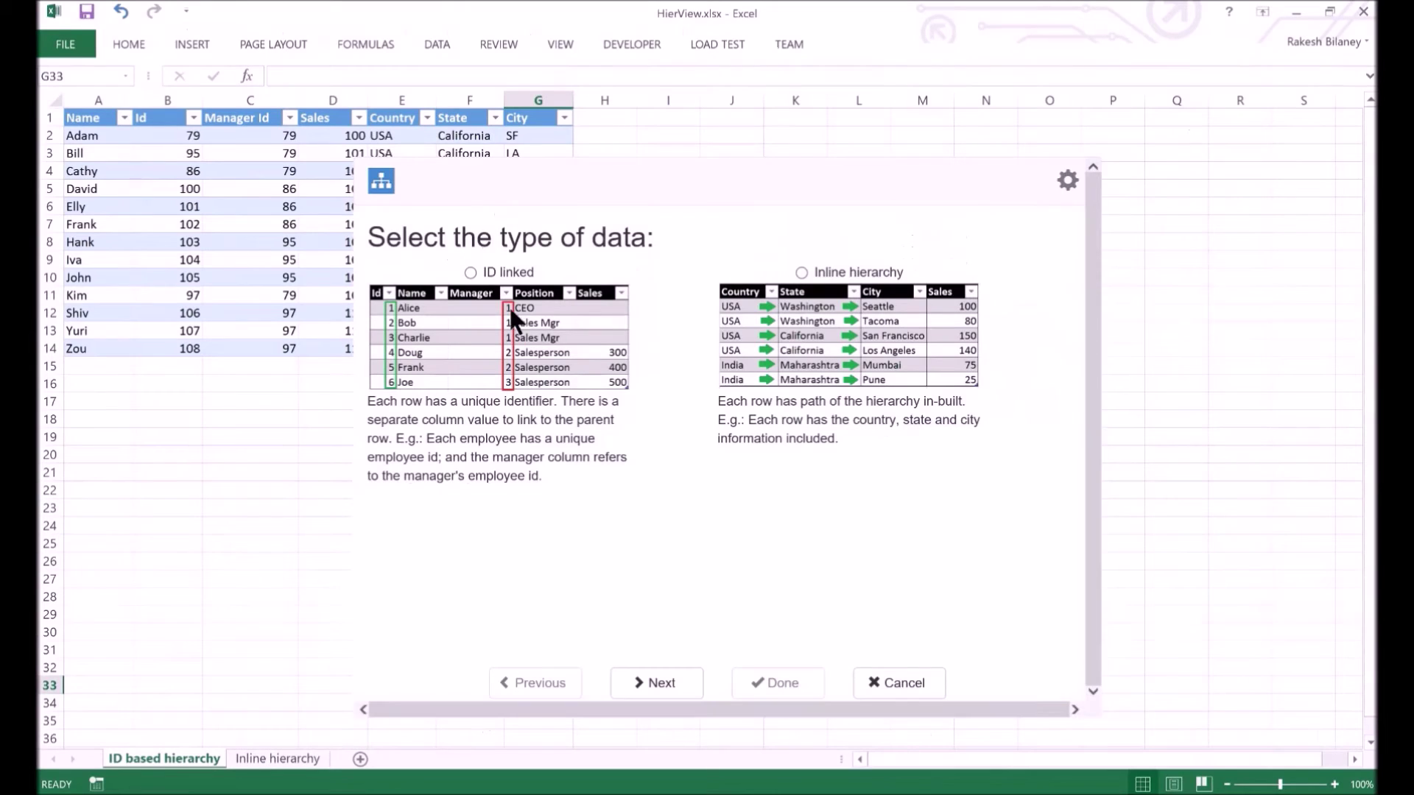
# Choose ID linked data and select the employee table as the data range
pyautogui.click(499, 275)
pyautogui.click(674, 695)
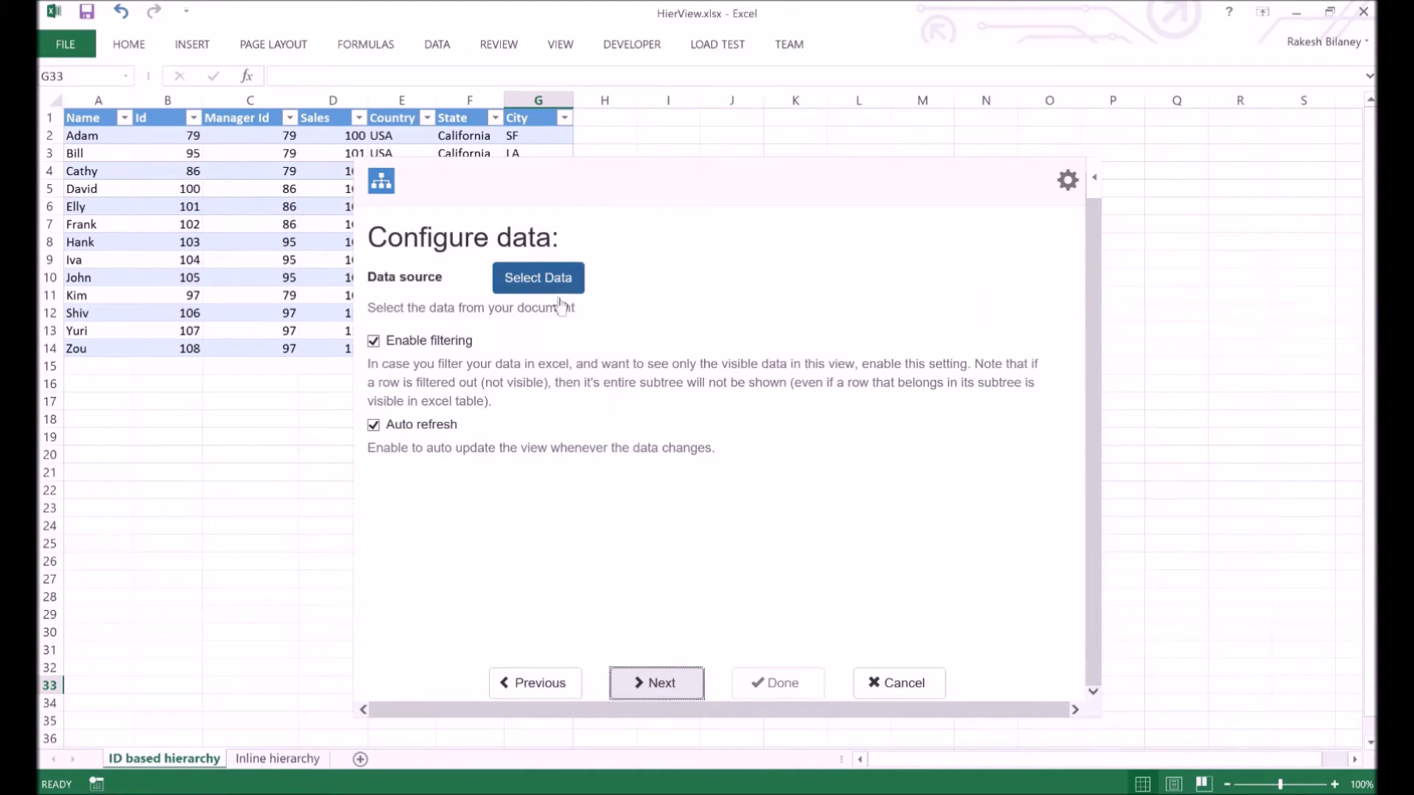
pyautogui.click(560, 298)
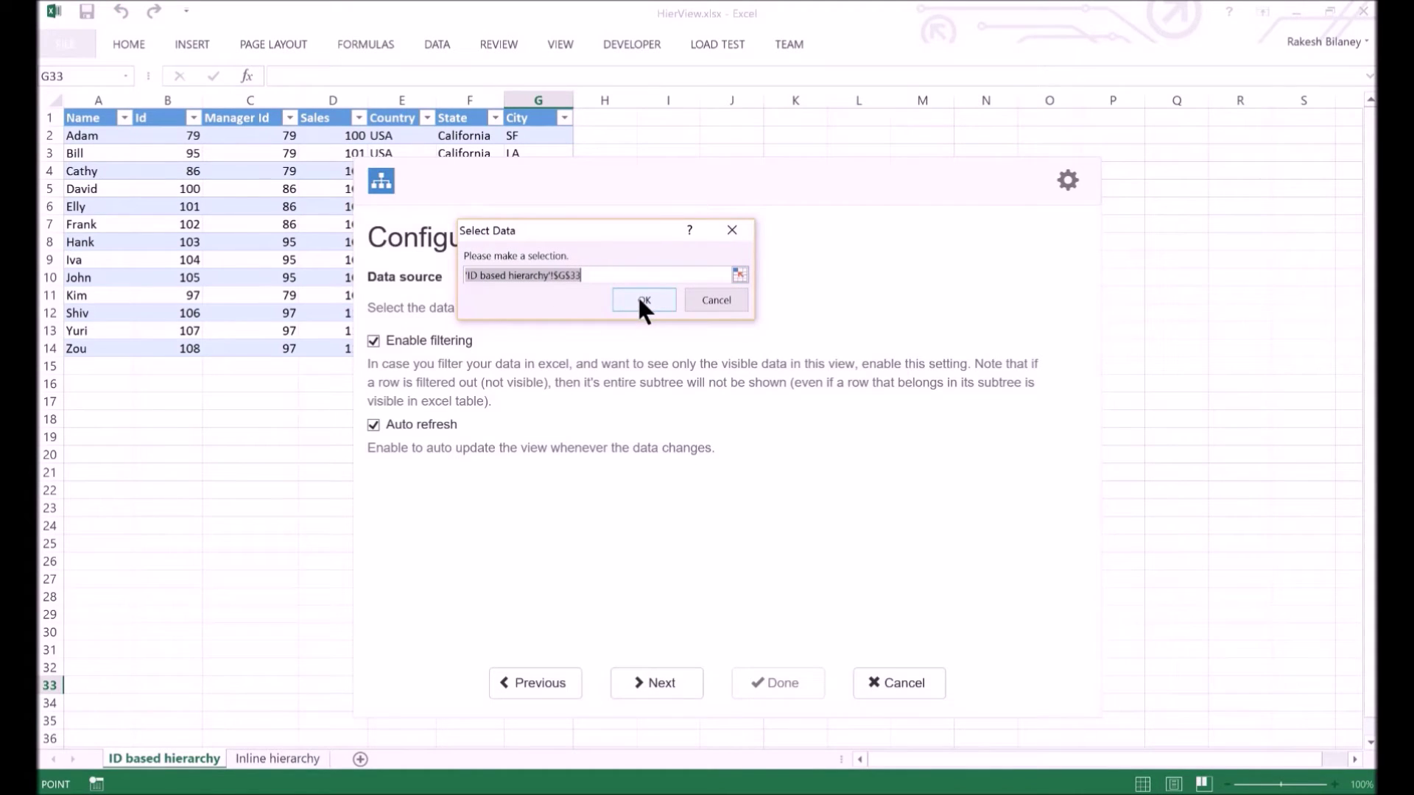
pyautogui.moveTo(97, 120); pyautogui.dragTo(550, 363)
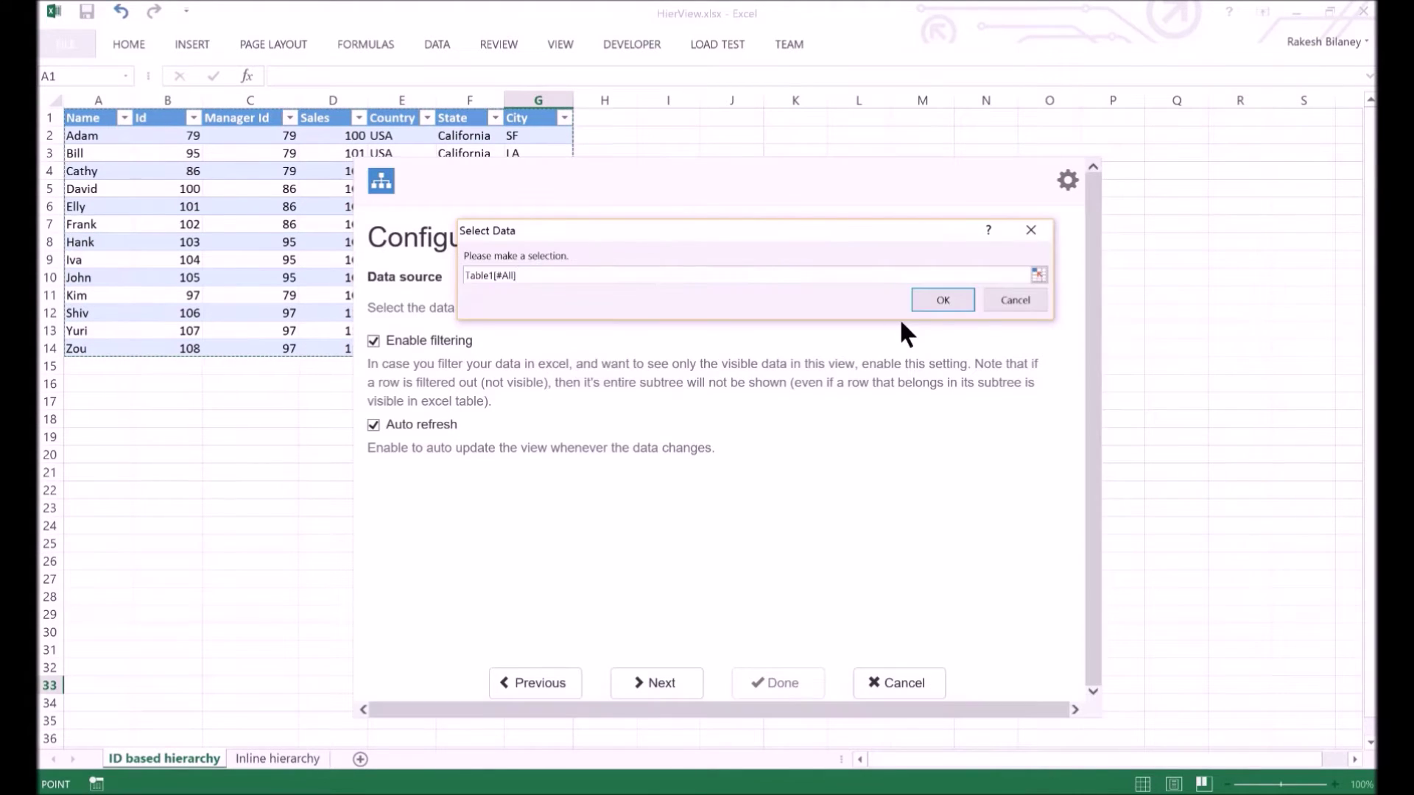
pyautogui.click(946, 301)
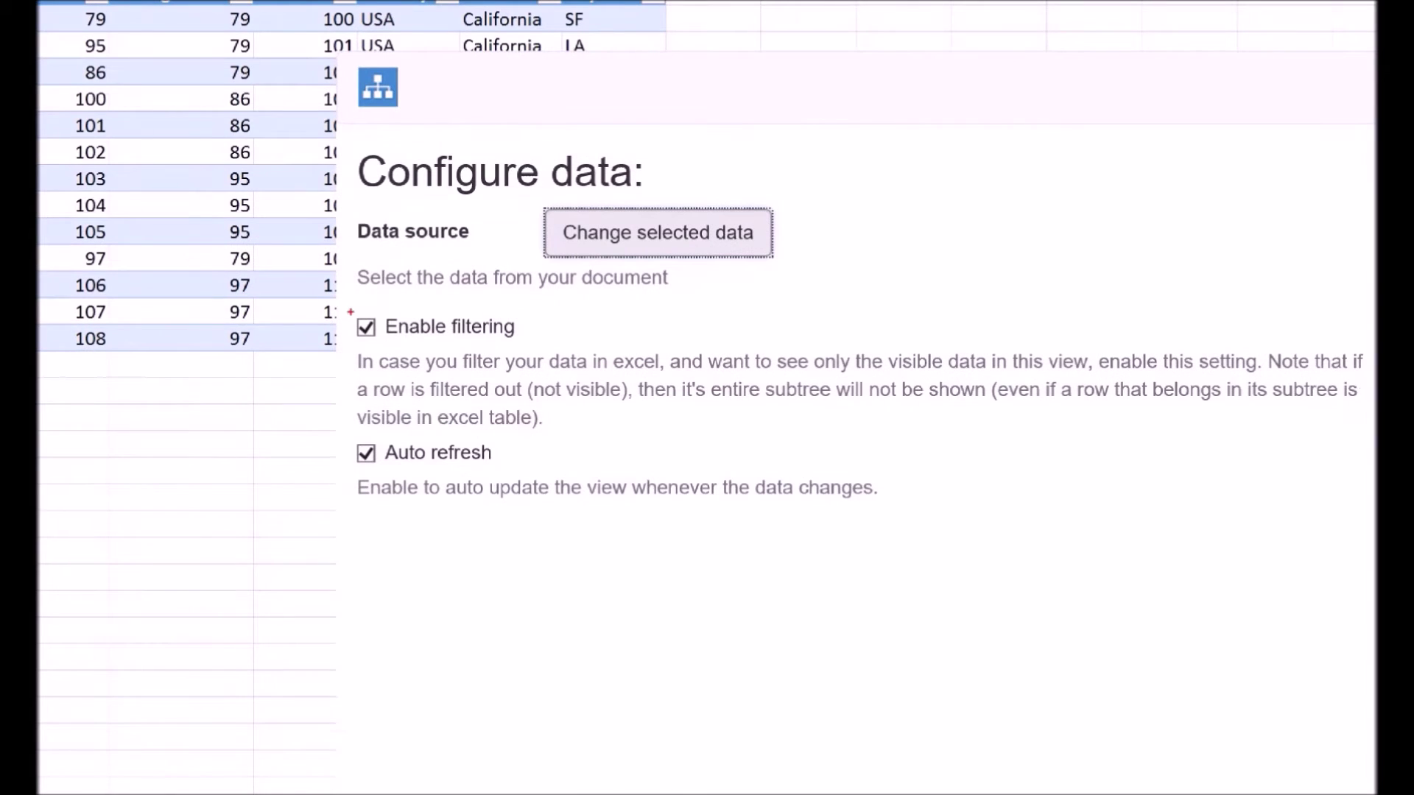
pyautogui.moveTo(352, 307)
pyautogui.mouseDown()
pyautogui.moveTo(404, 367)
pyautogui.moveTo(950, 542)
pyautogui.mouseUp()
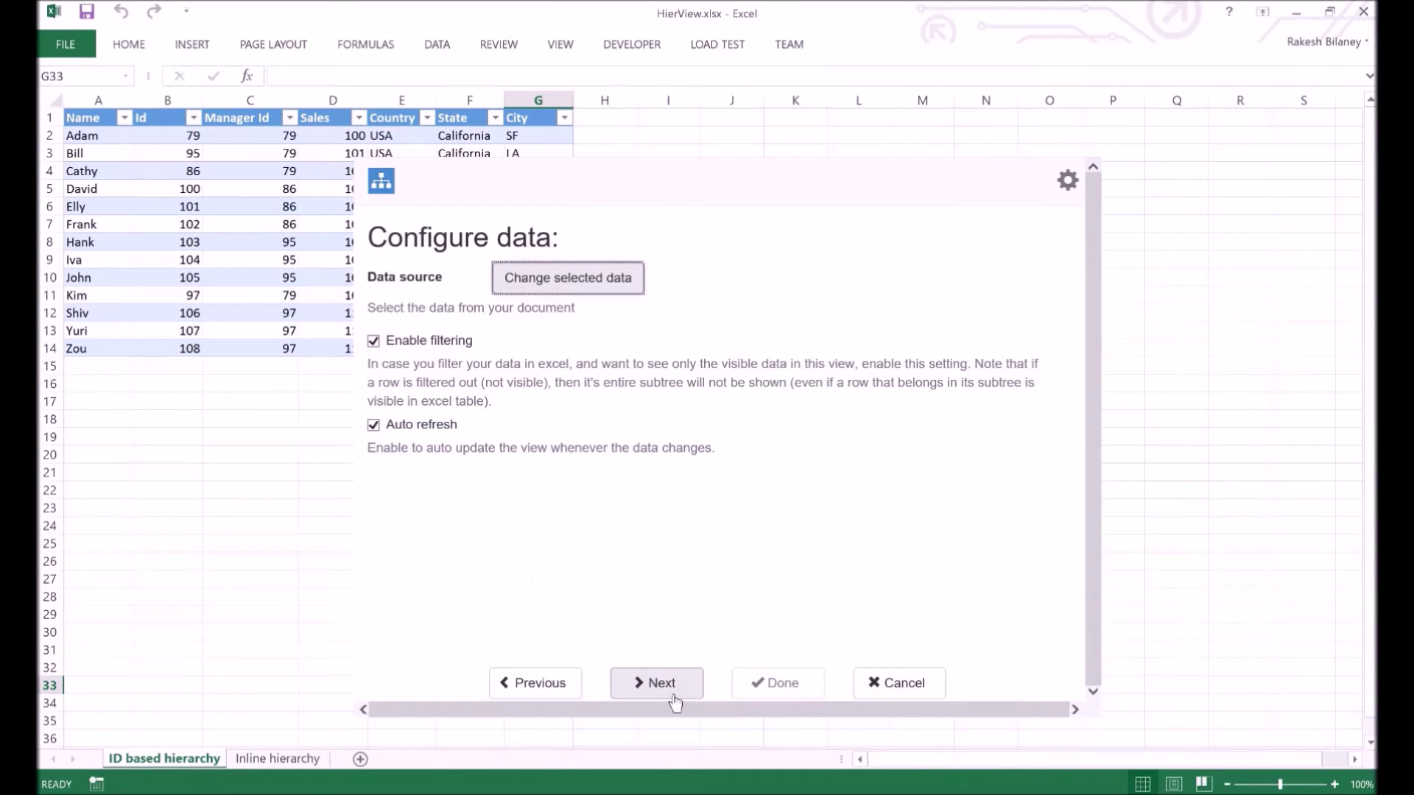
pyautogui.click(648, 682)
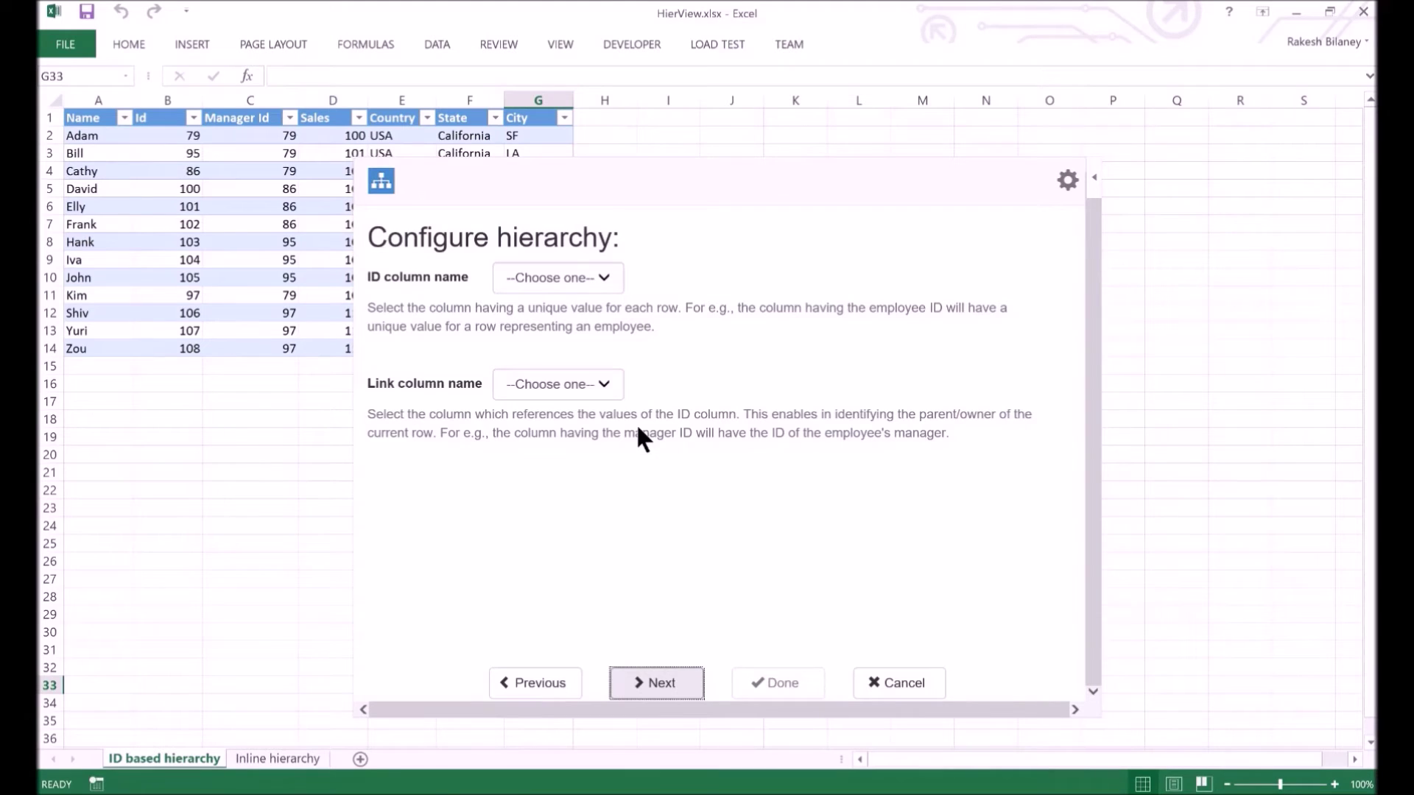
# Set Id as the ID column and Manager Id as the link column
pyautogui.click(598, 286)
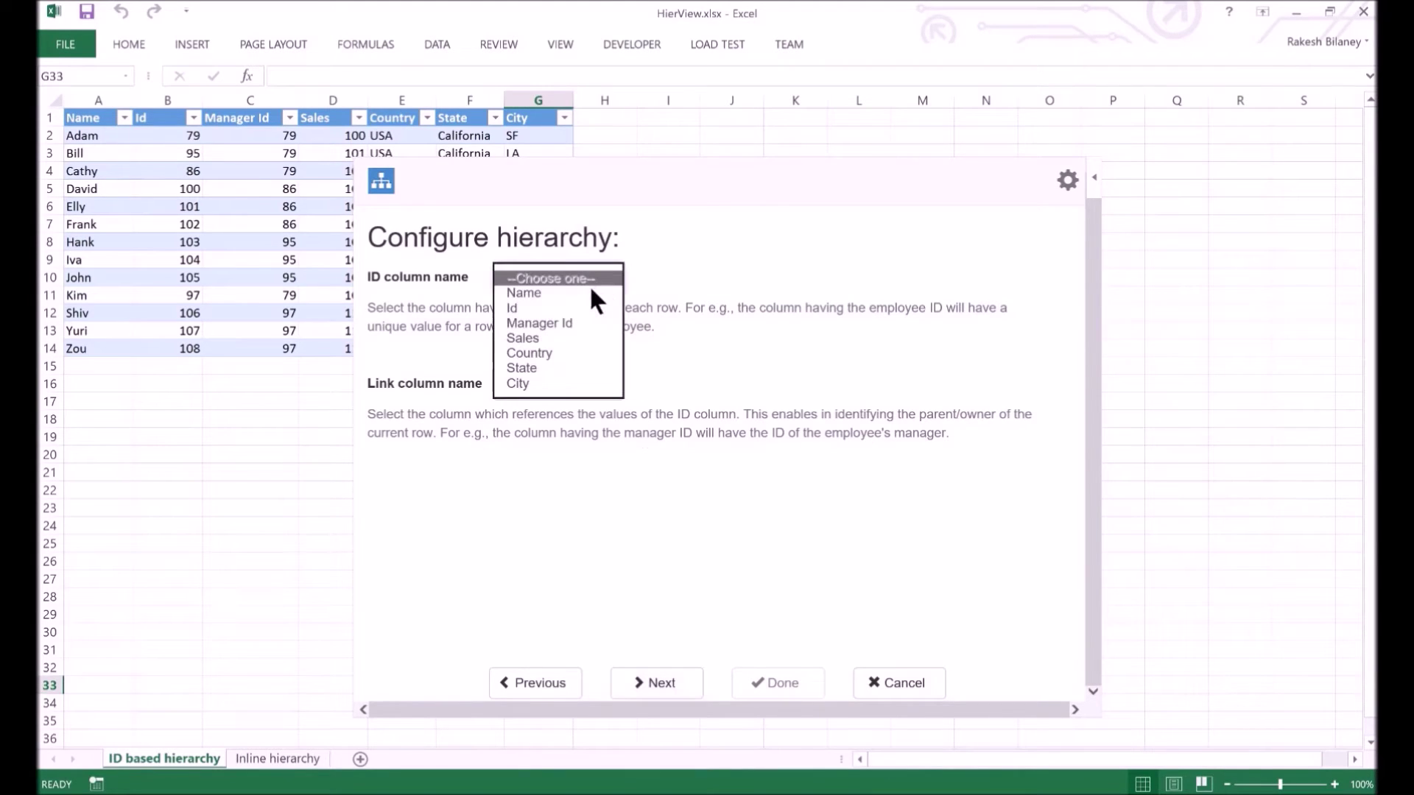
pyautogui.click(588, 317)
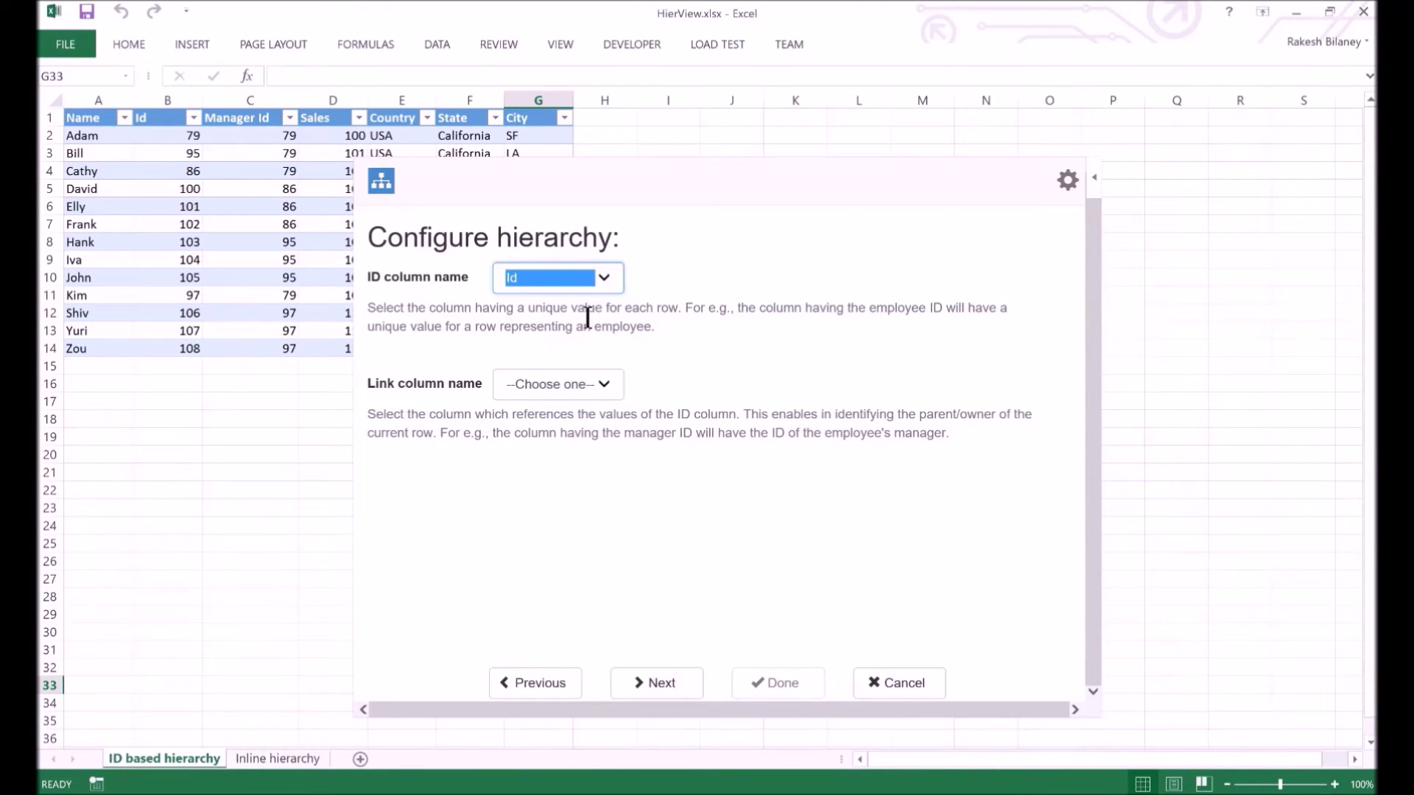
pyautogui.click(606, 381)
pyautogui.click(571, 428)
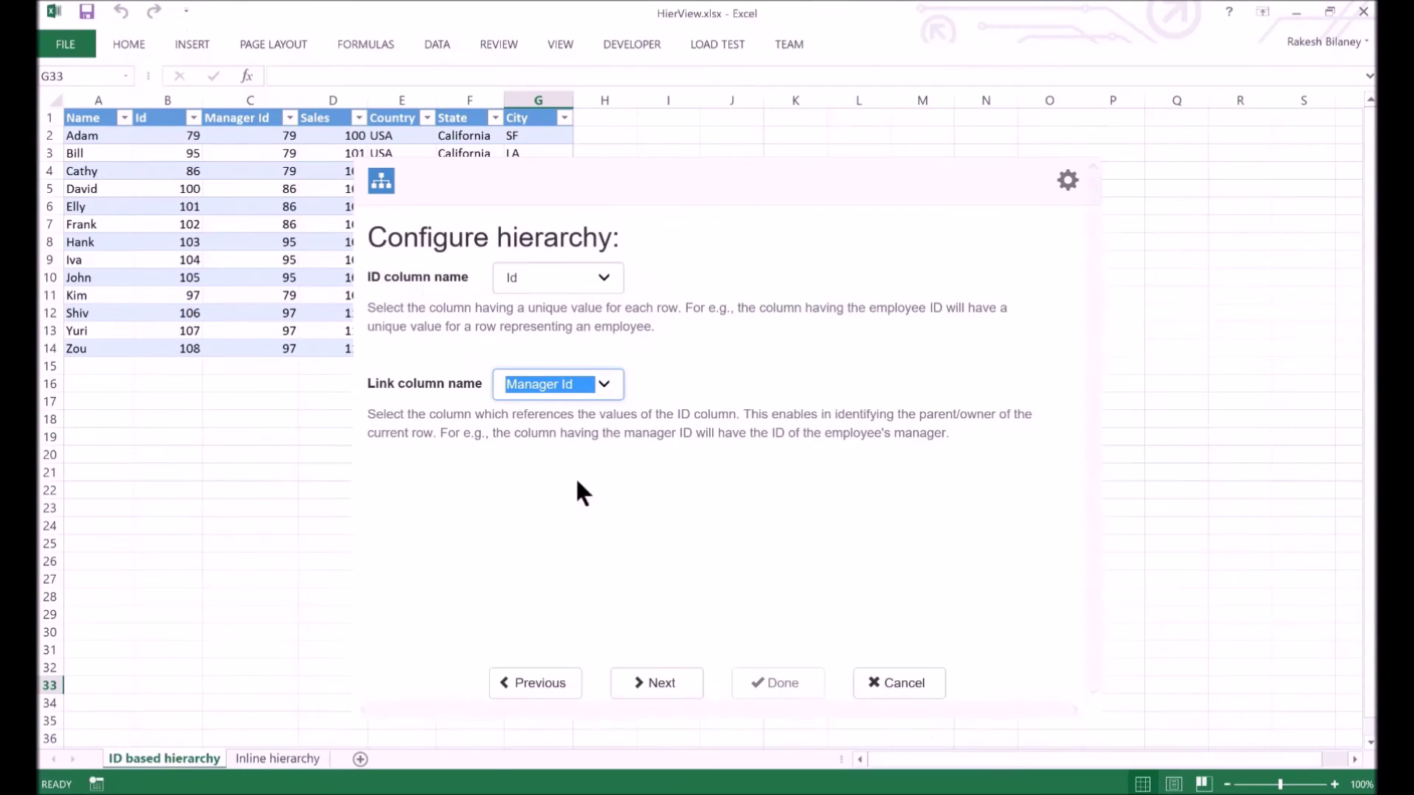
pyautogui.click(661, 696)
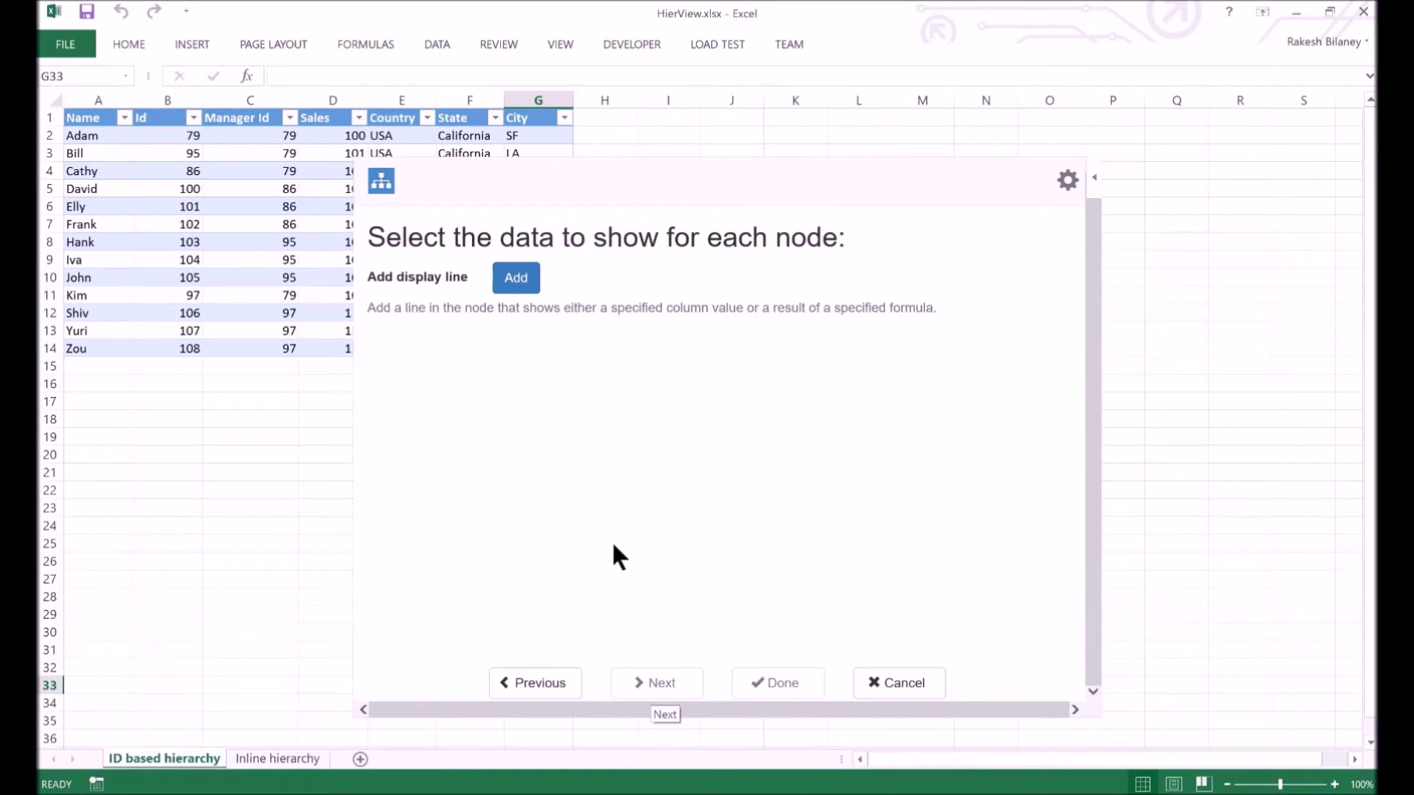
# Save Name as the nodes' first display line and start adding a second line
pyautogui.click(519, 284)
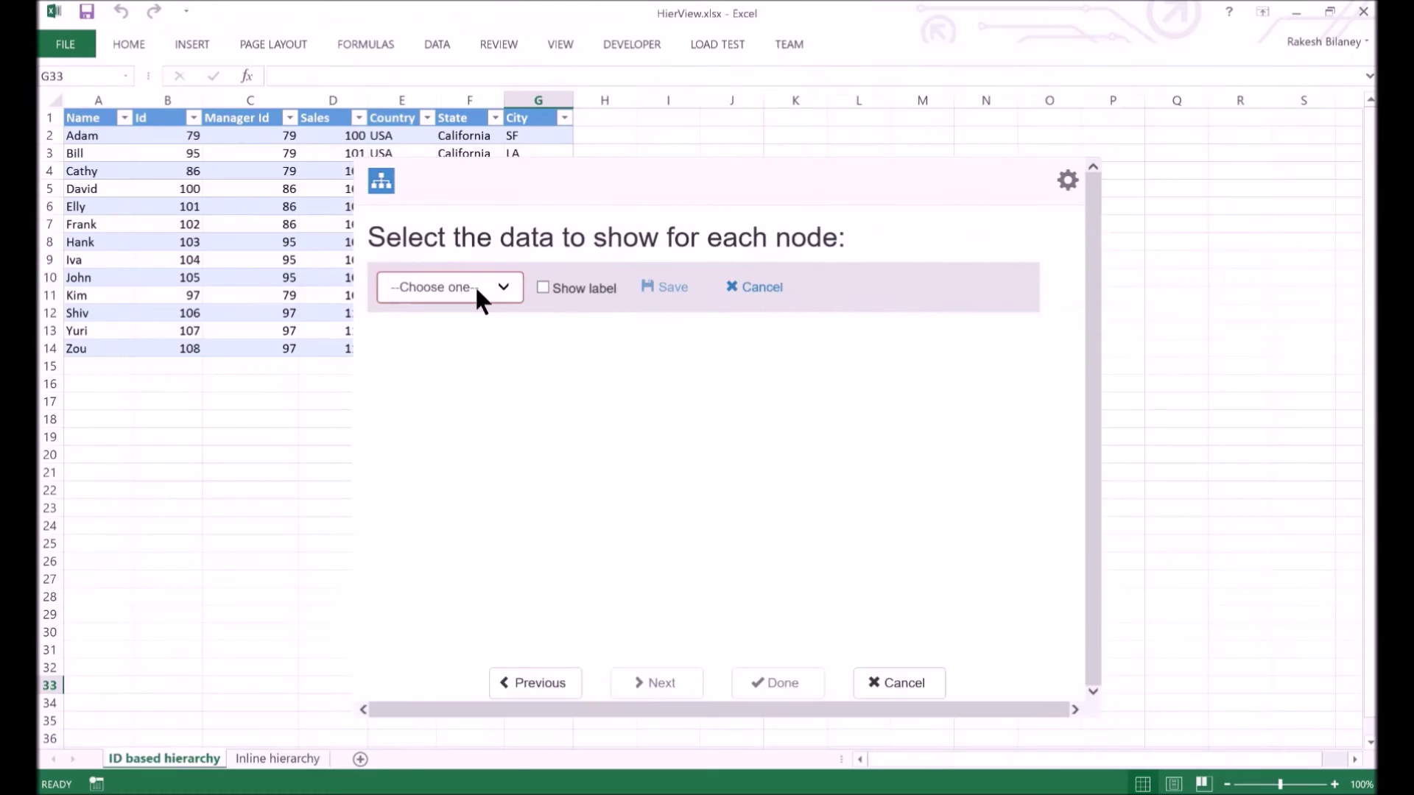
pyautogui.click(501, 288)
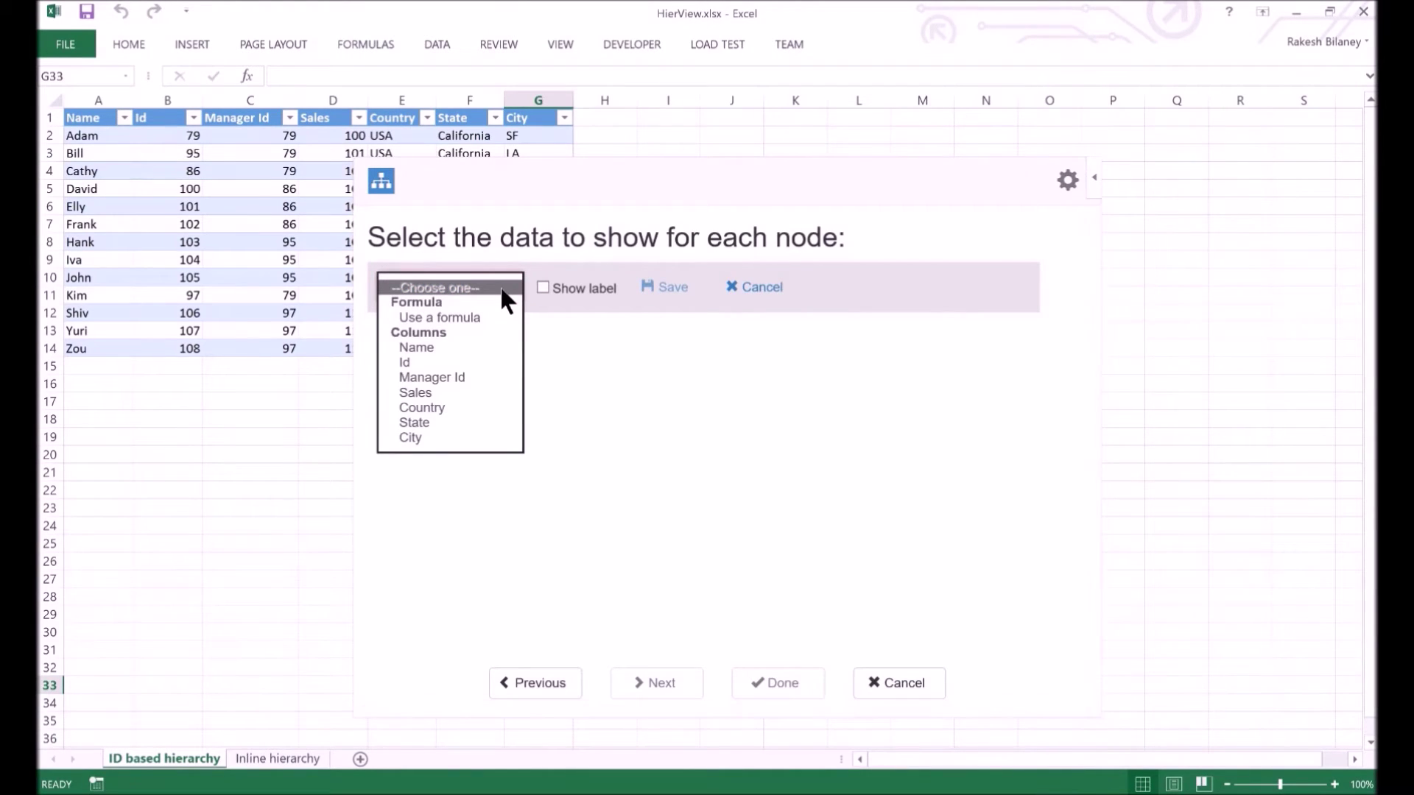
pyautogui.click(472, 349)
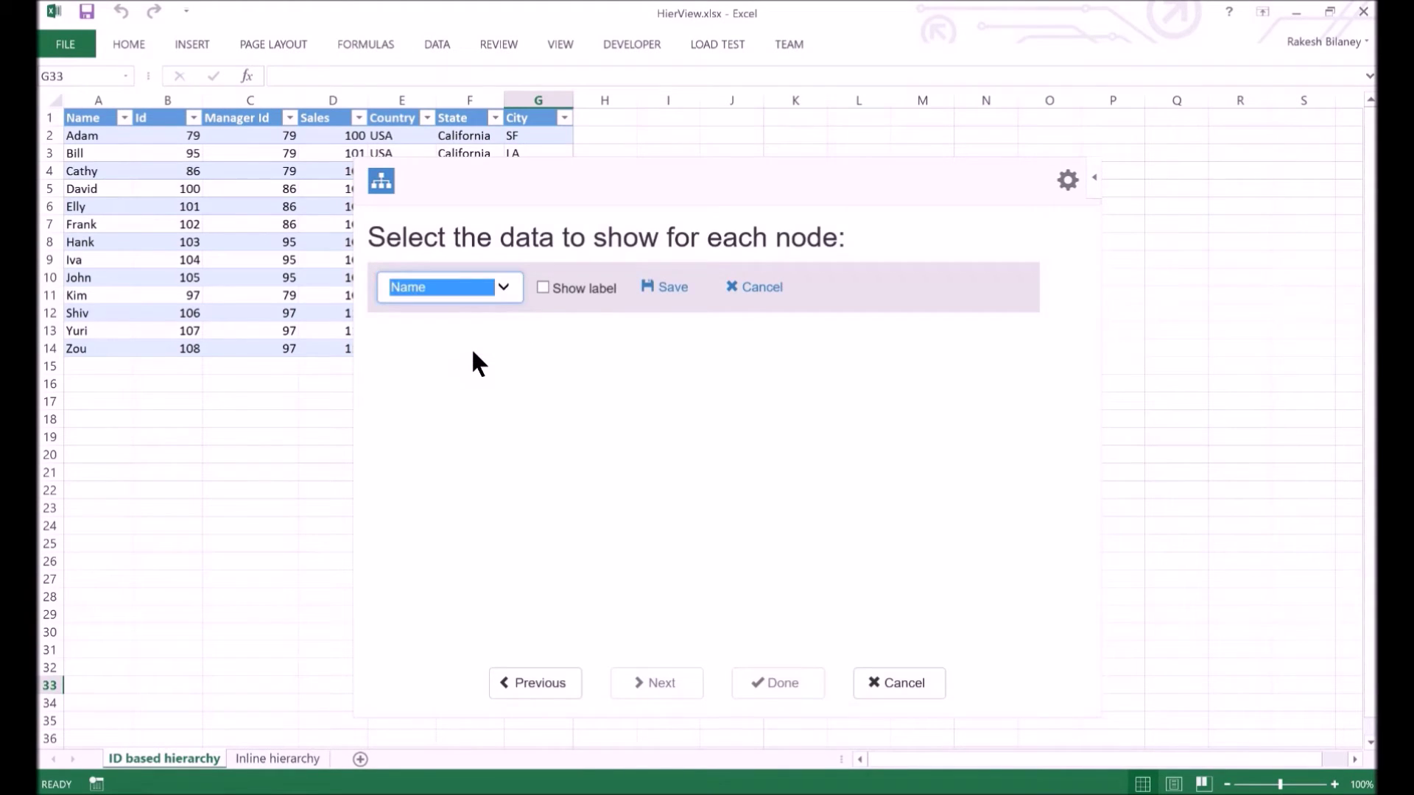
pyautogui.click(665, 302)
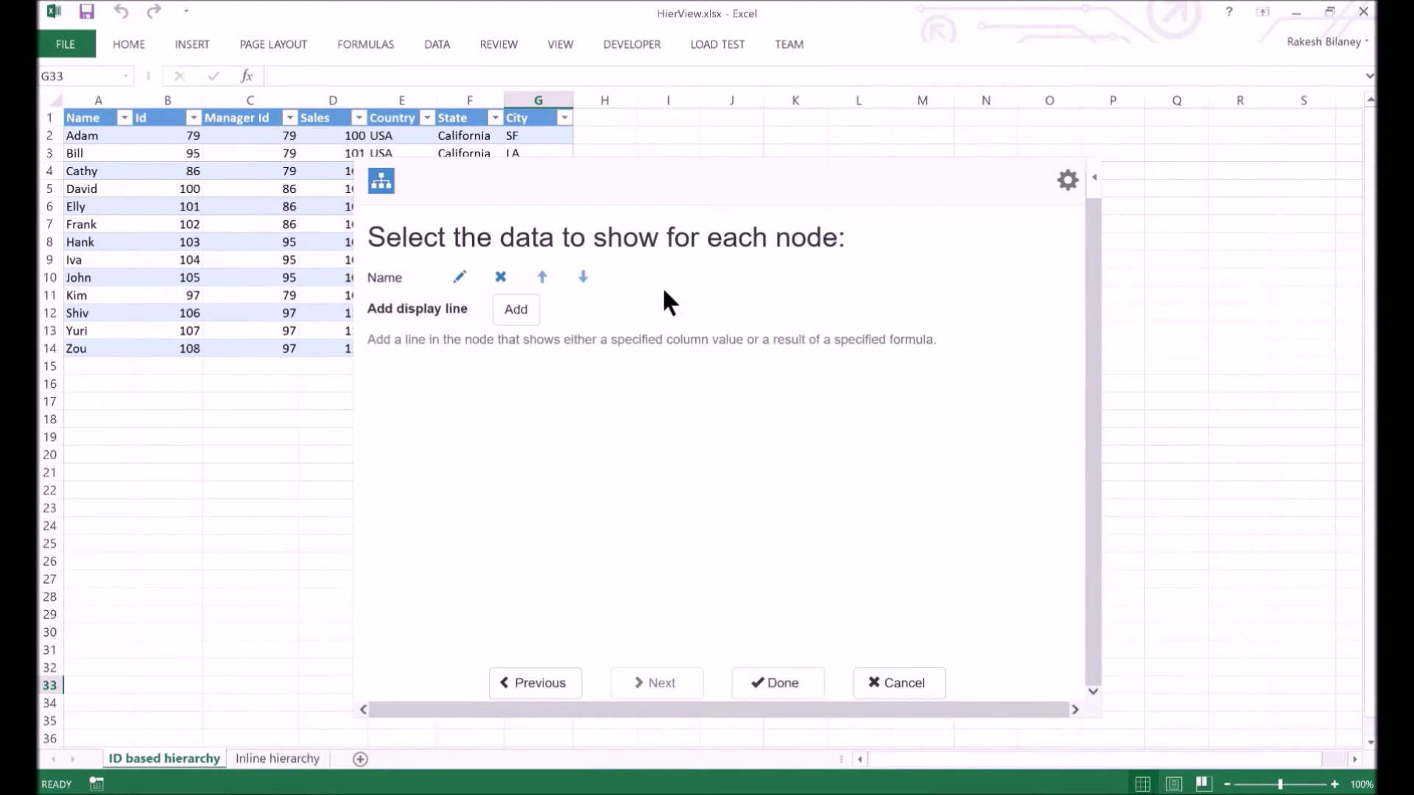
pyautogui.click(538, 324)
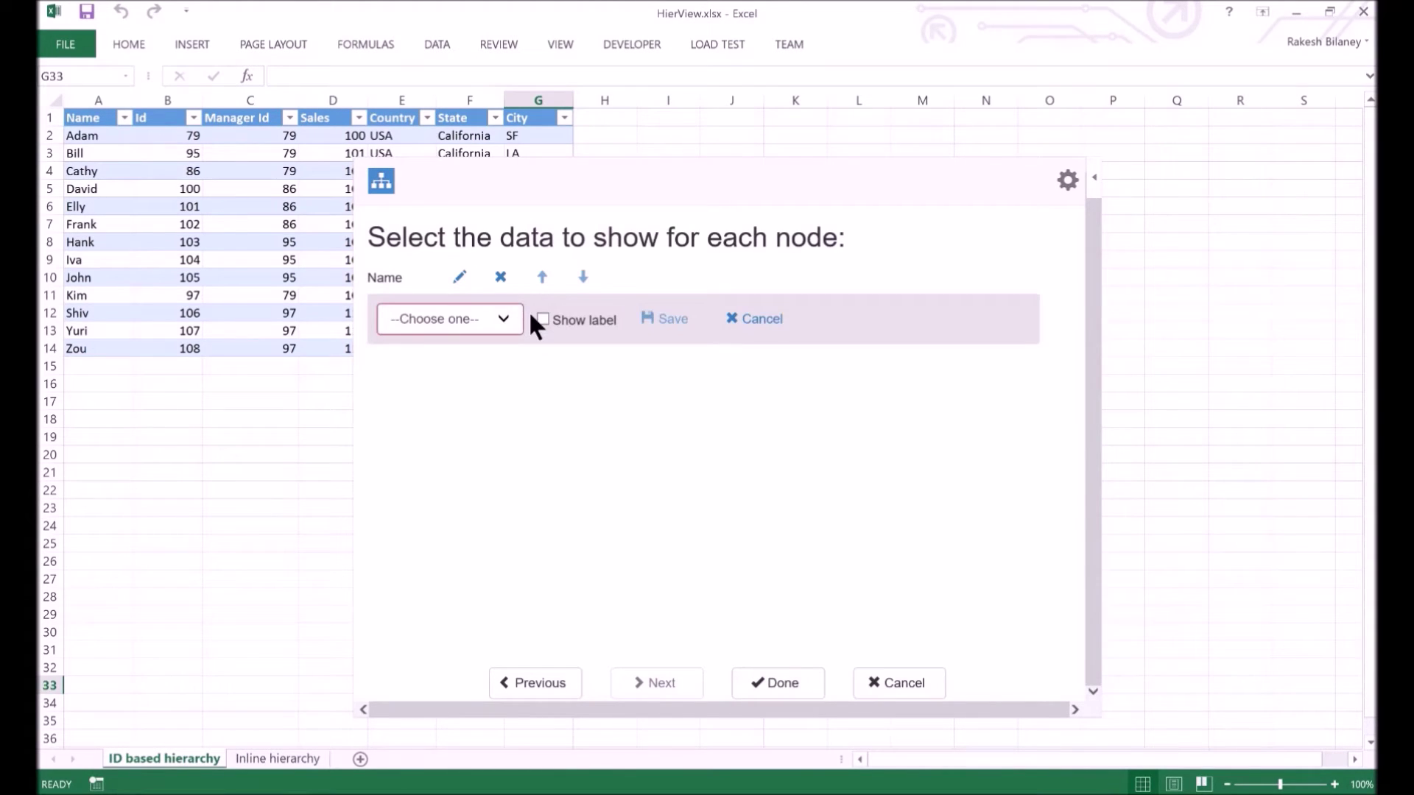
pyautogui.click(515, 320)
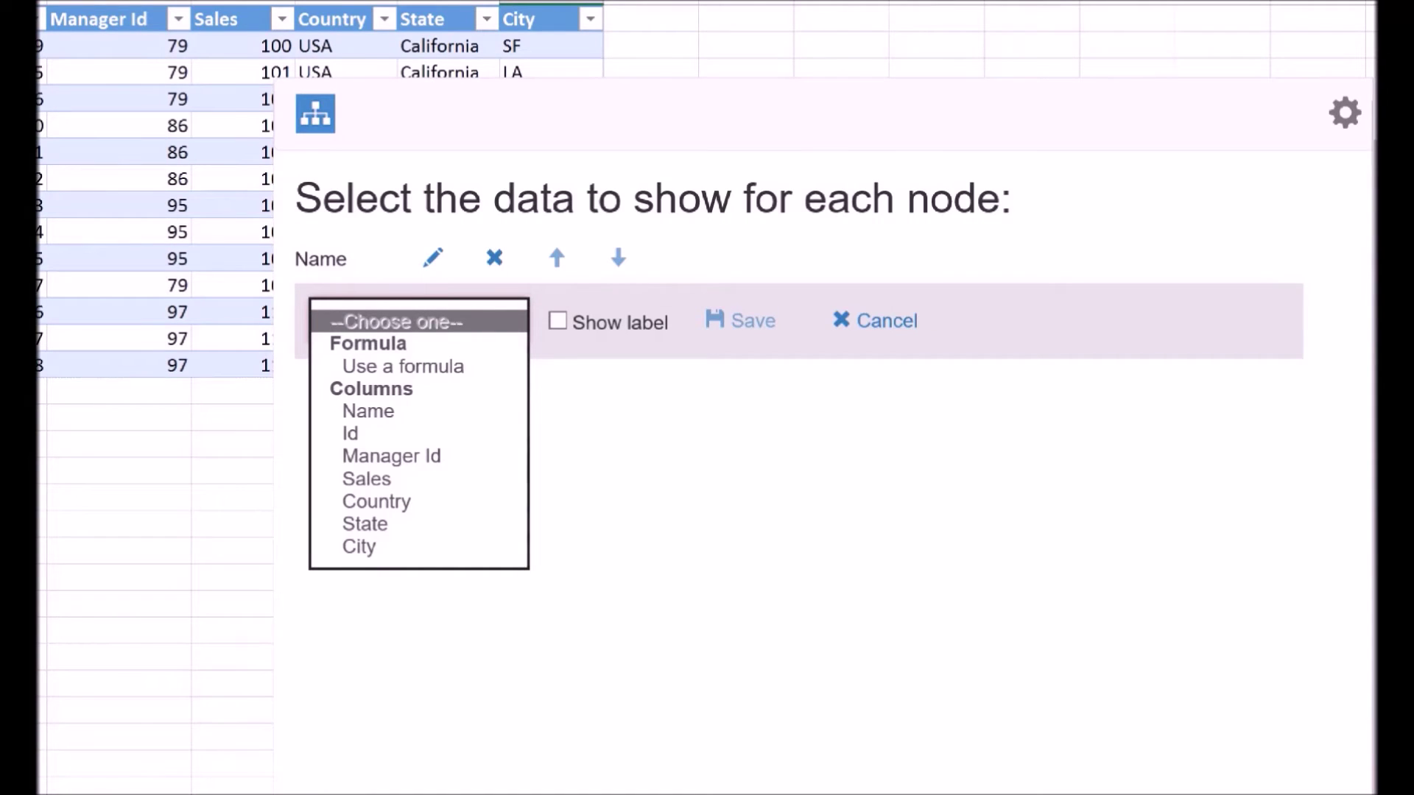
# Add a display line with a subTotal of Sales over each node and its subtree
pyautogui.click(503, 315)
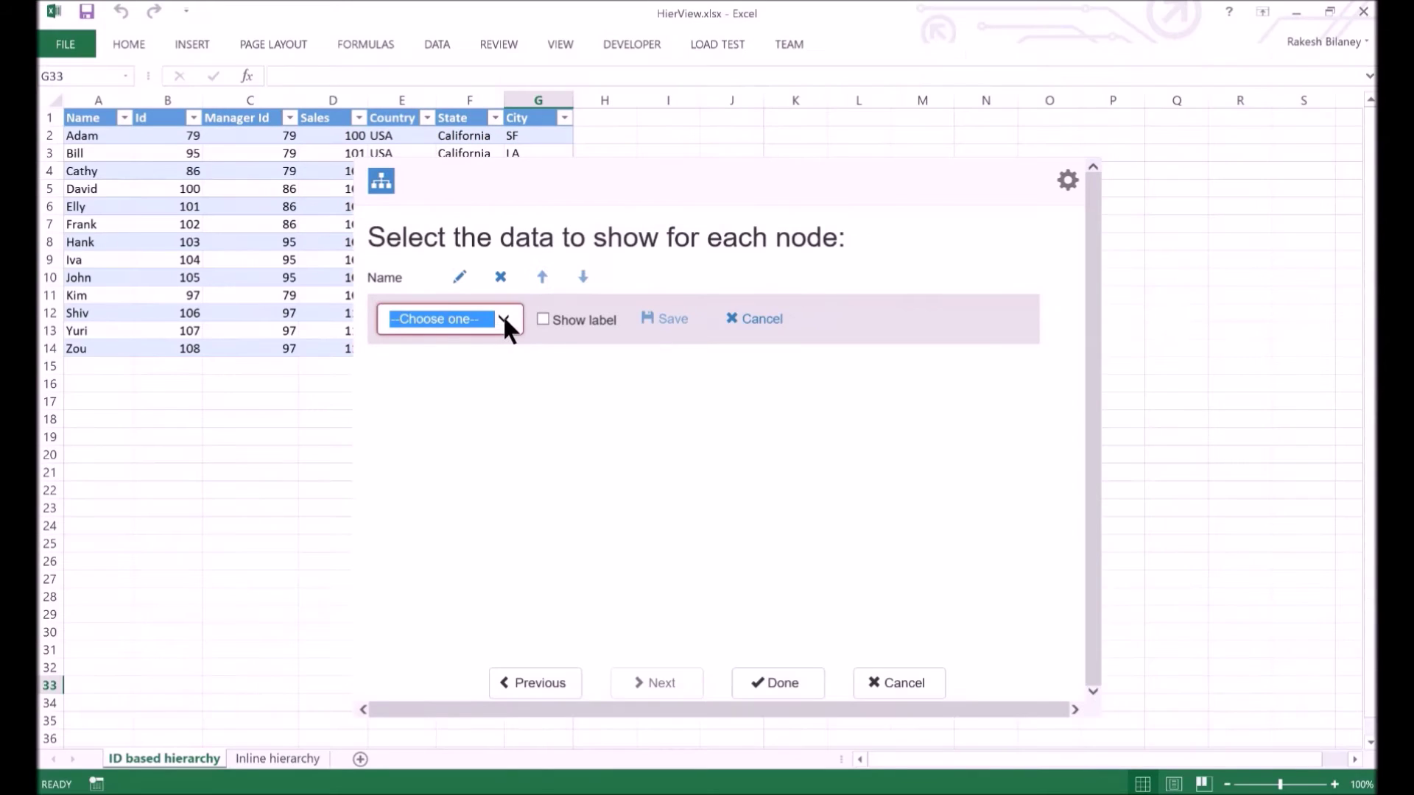
pyautogui.click(502, 315)
pyautogui.click(469, 344)
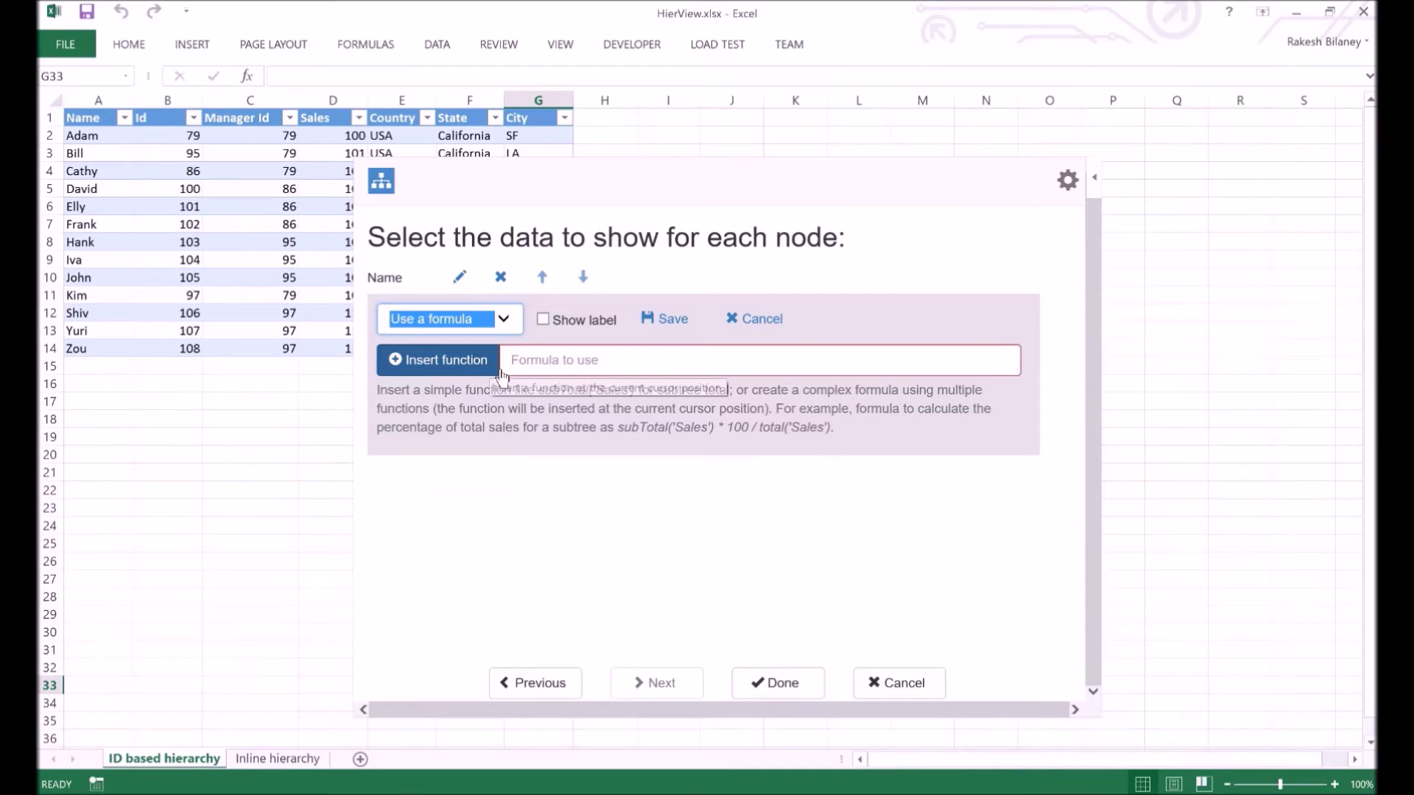
pyautogui.click(495, 368)
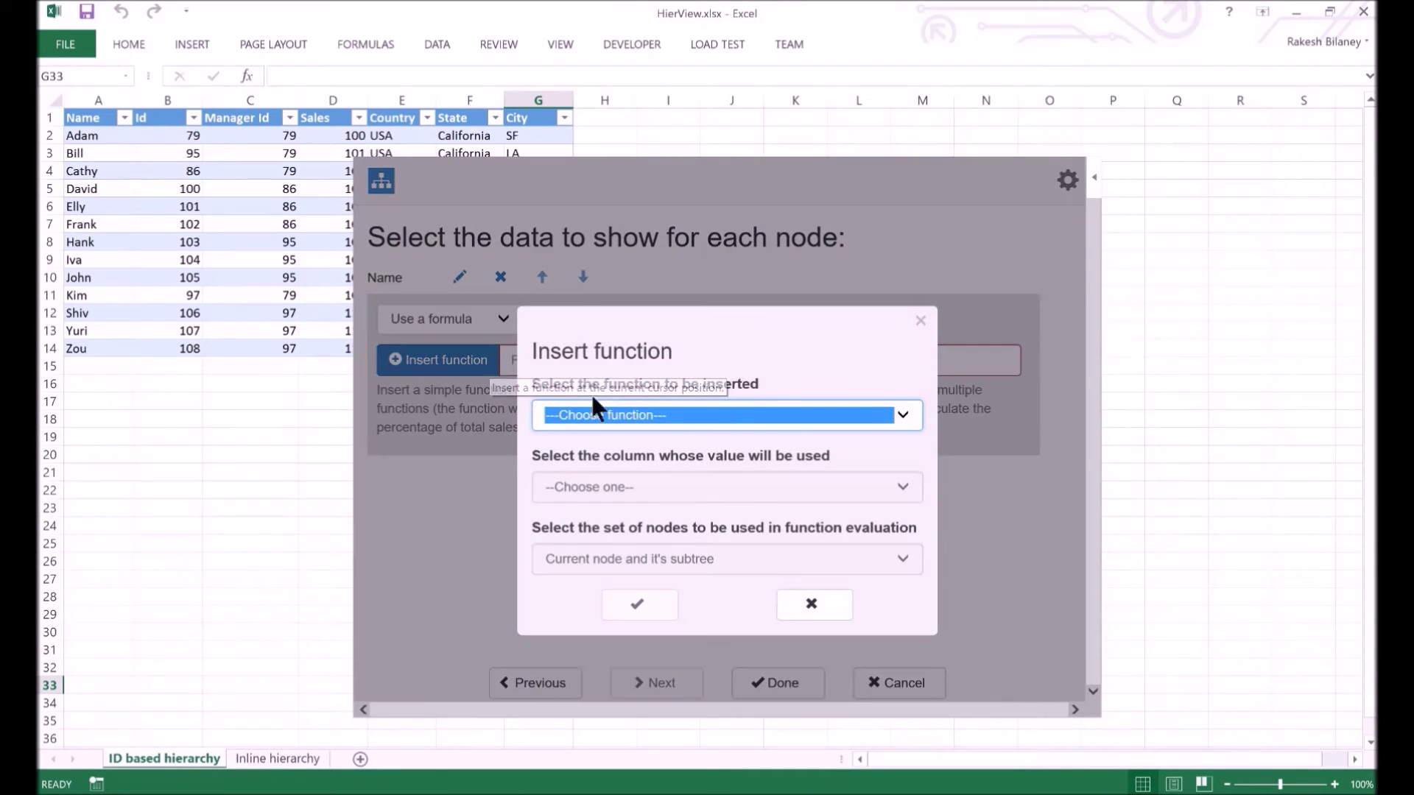
pyautogui.click(726, 416)
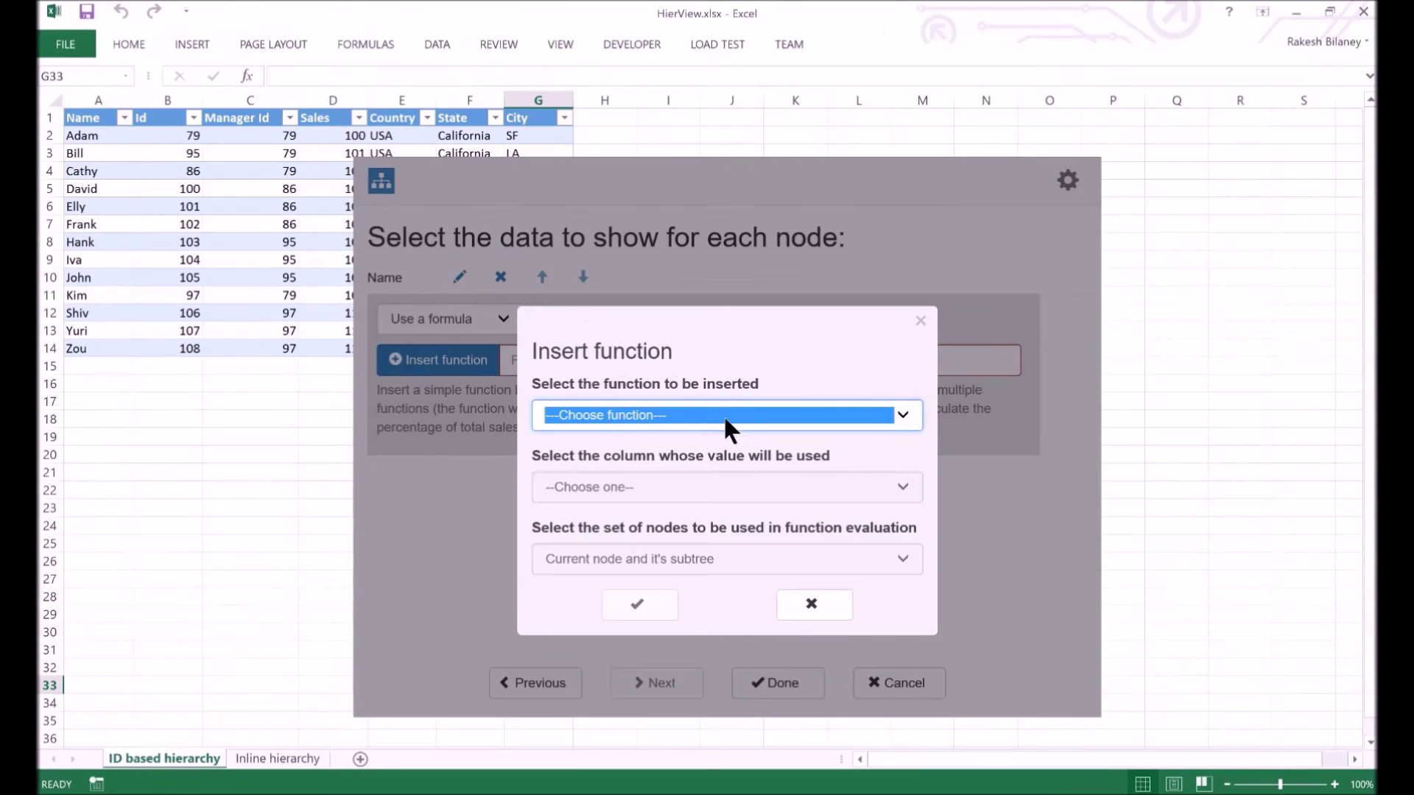
pyautogui.click(729, 404)
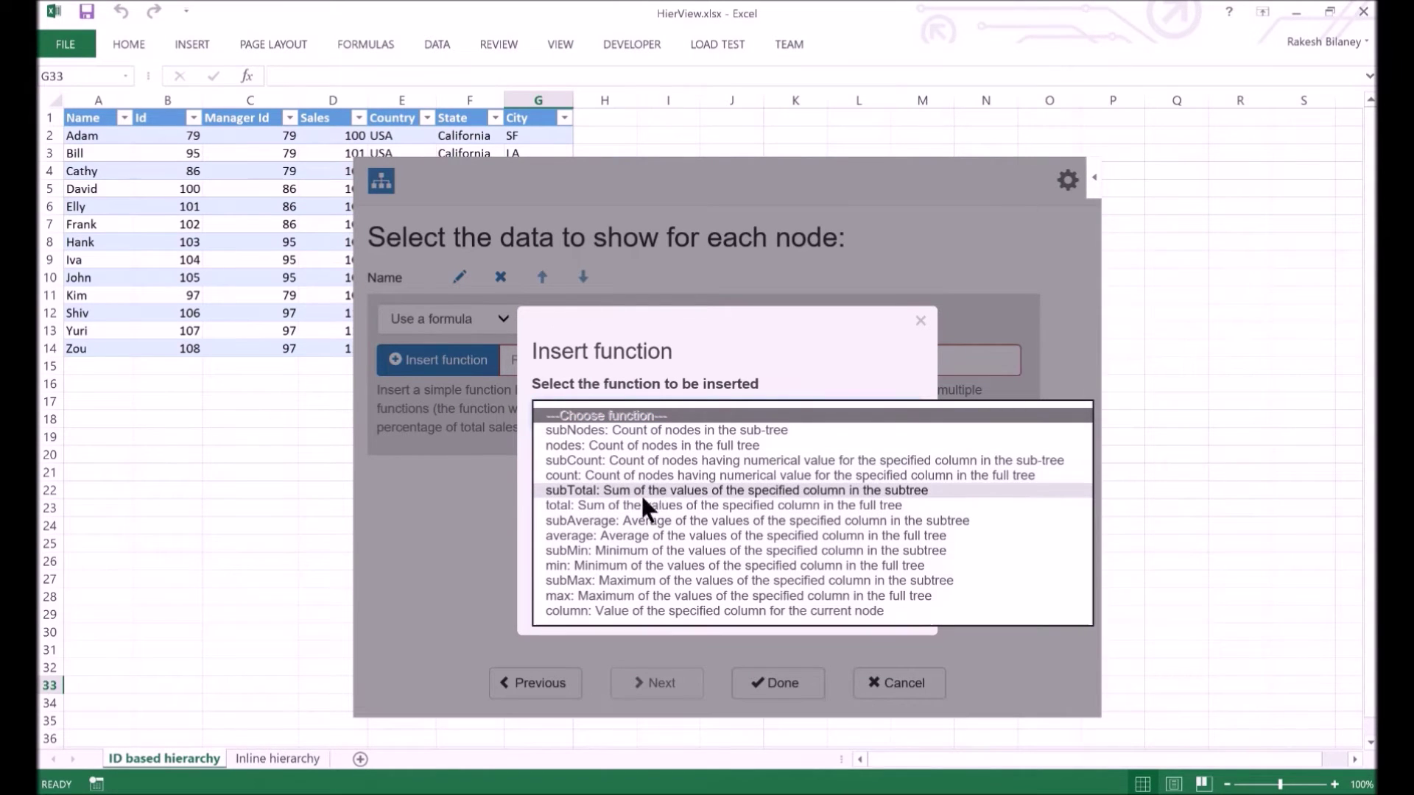
pyautogui.click(537, 493)
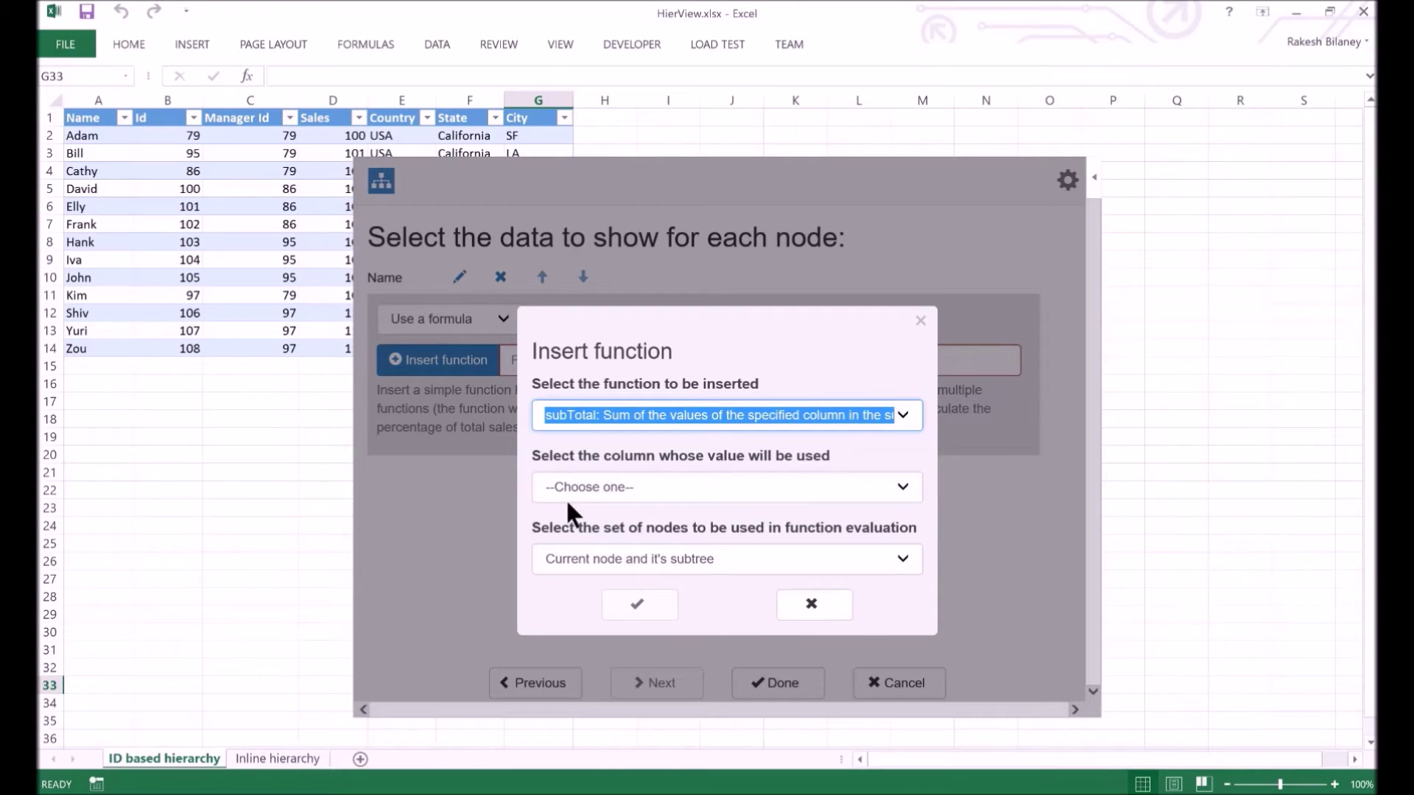
pyautogui.click(683, 498)
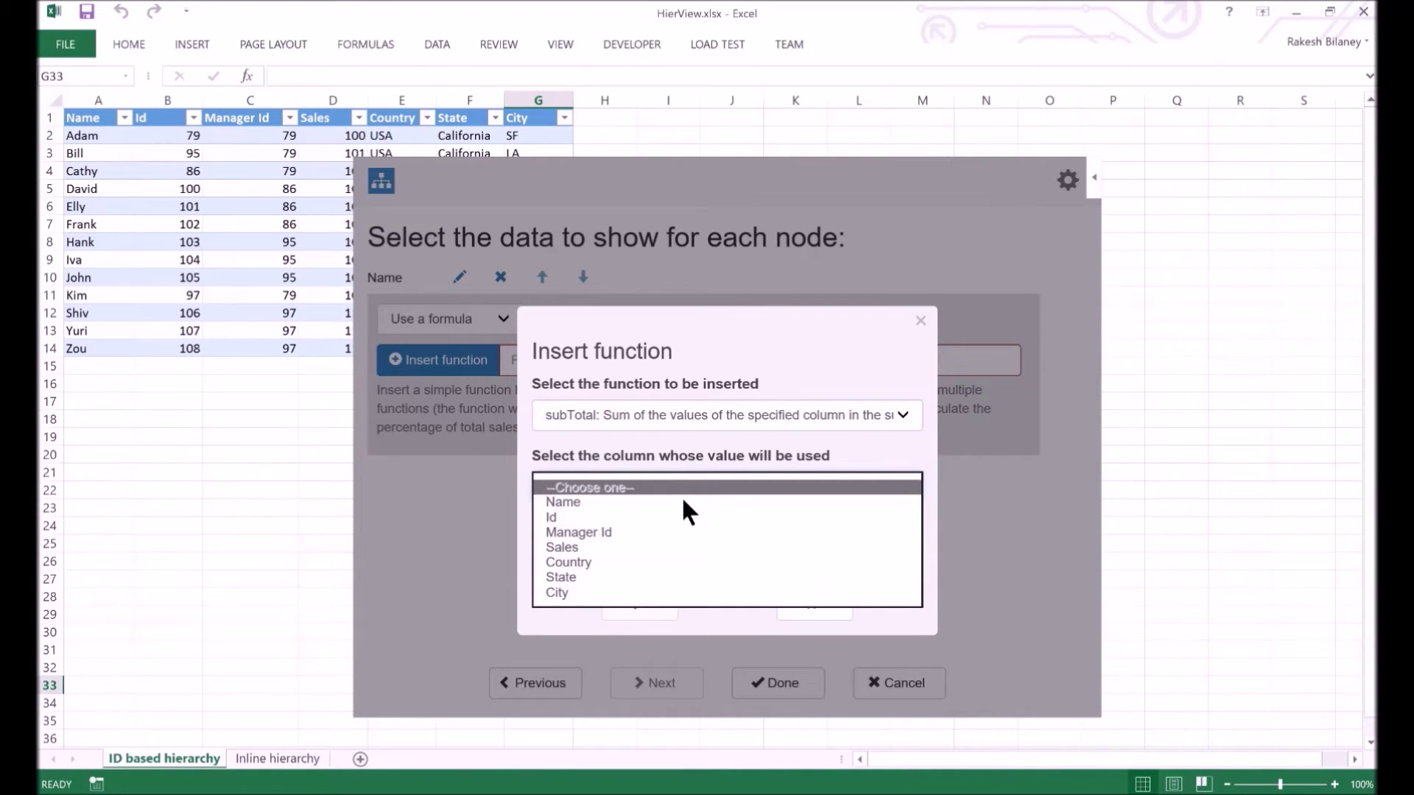
pyautogui.click(613, 547)
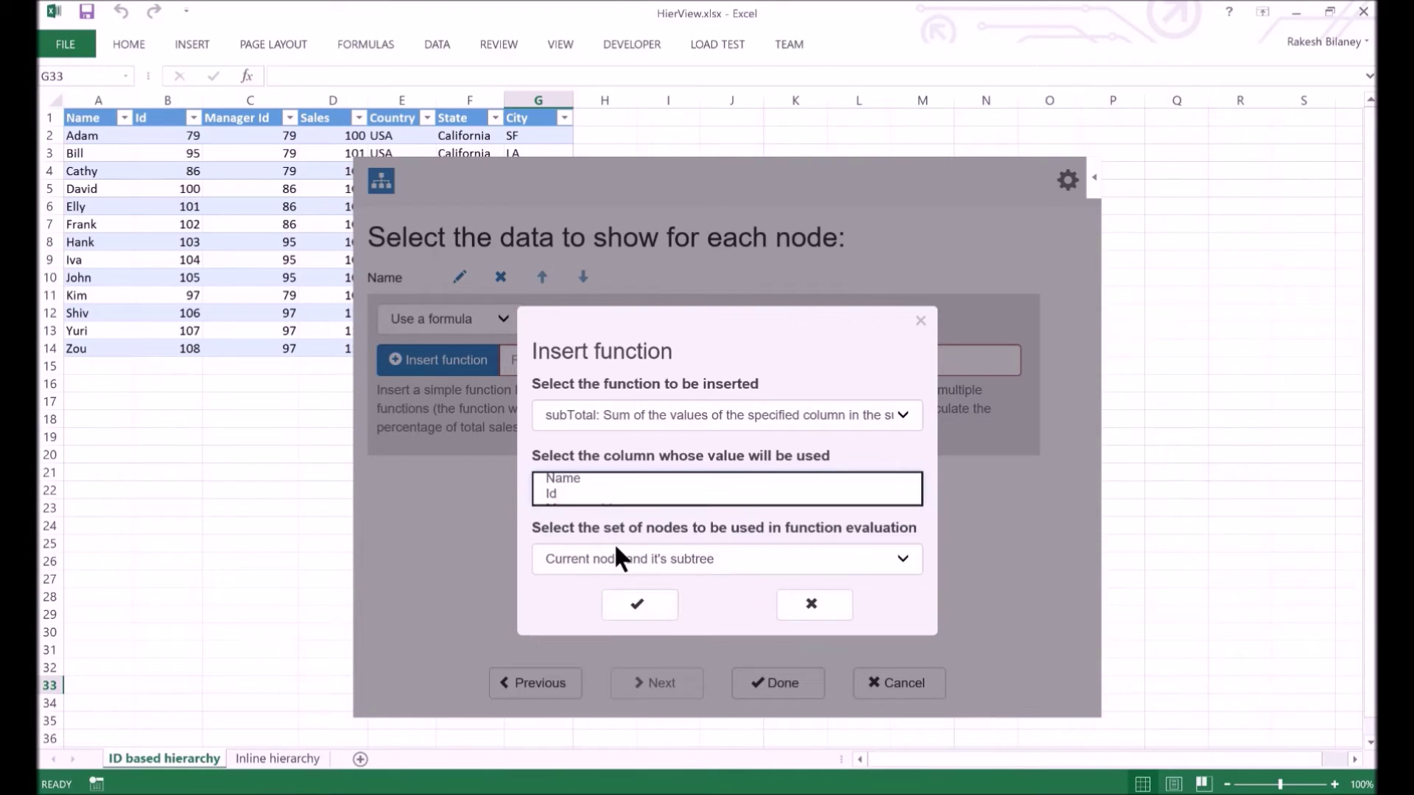
pyautogui.click(899, 559)
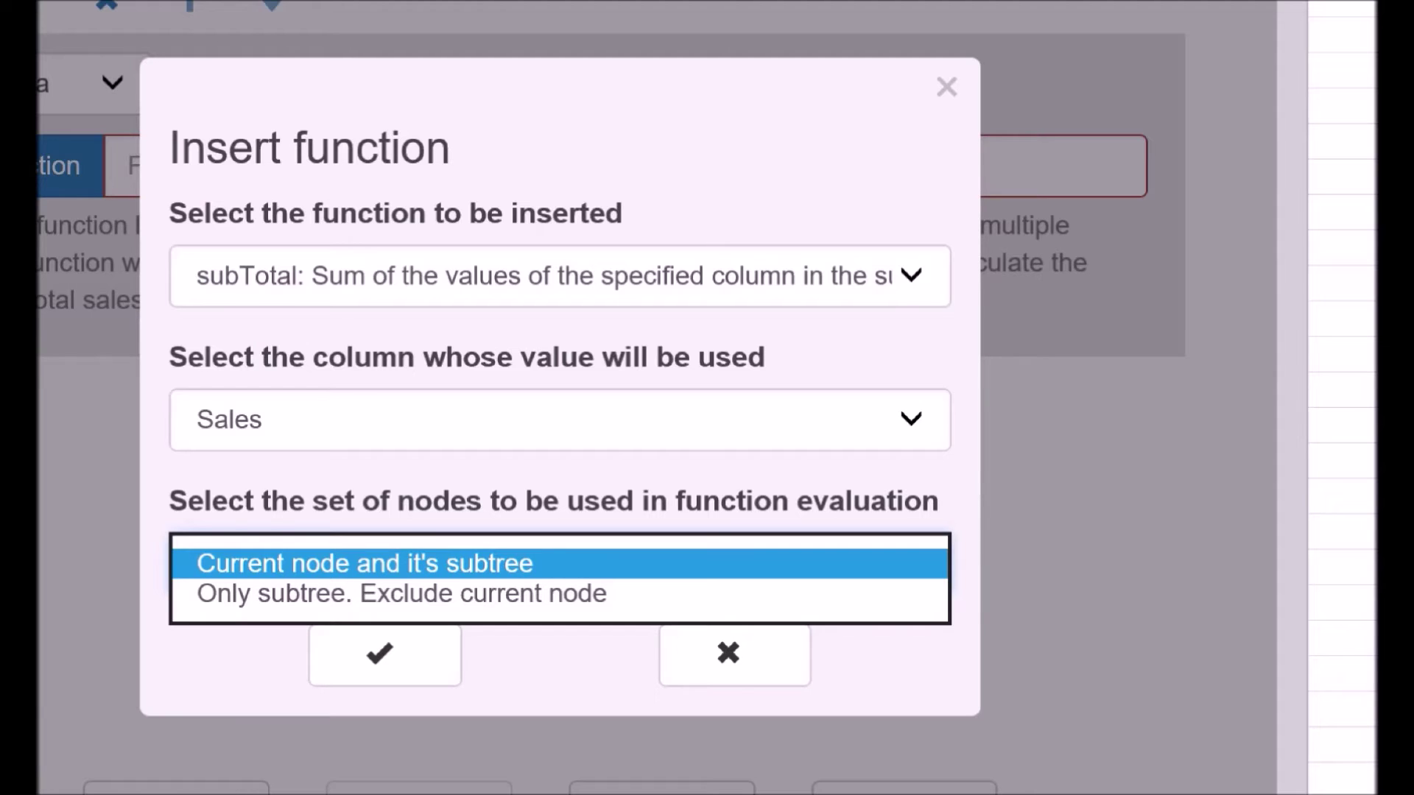
pyautogui.click(912, 565)
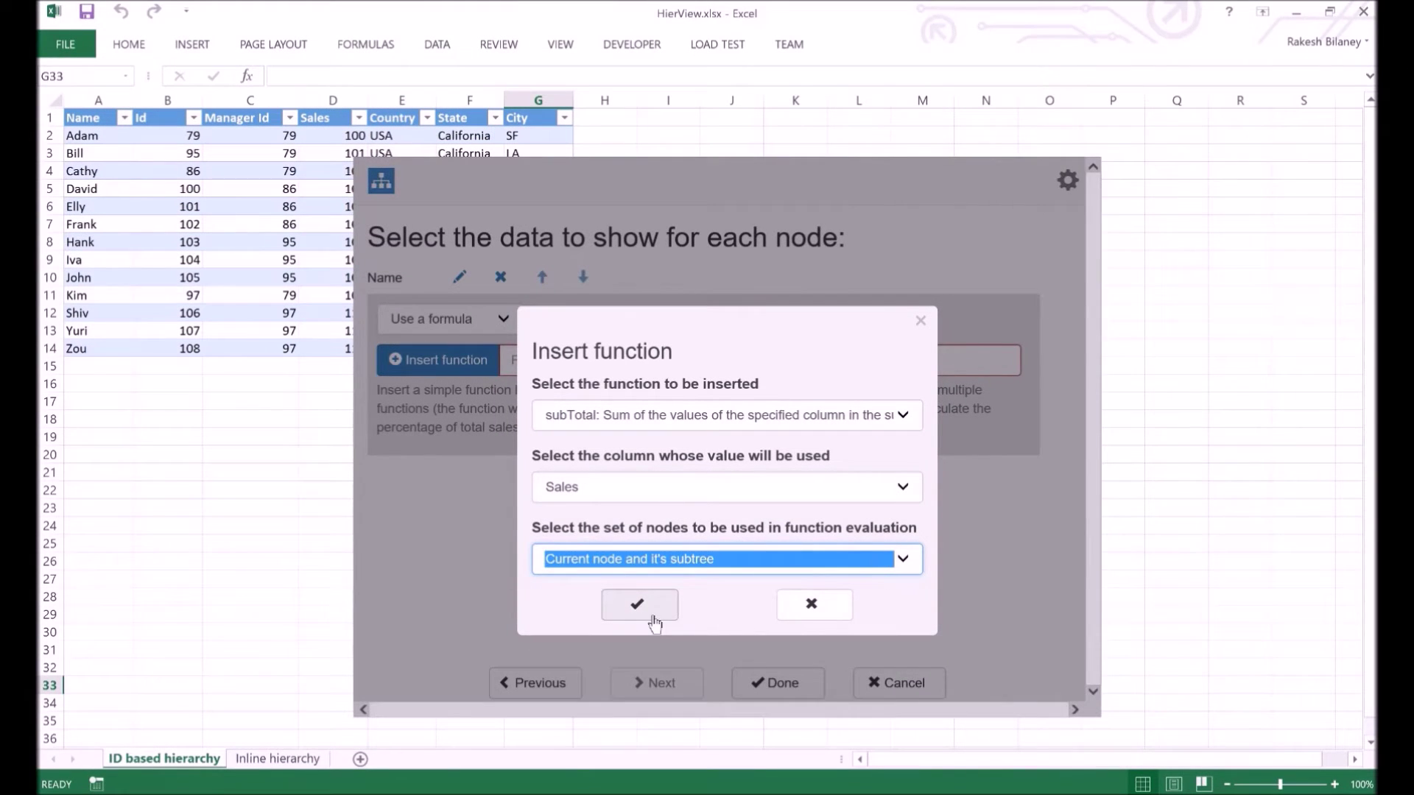
pyautogui.click(654, 619)
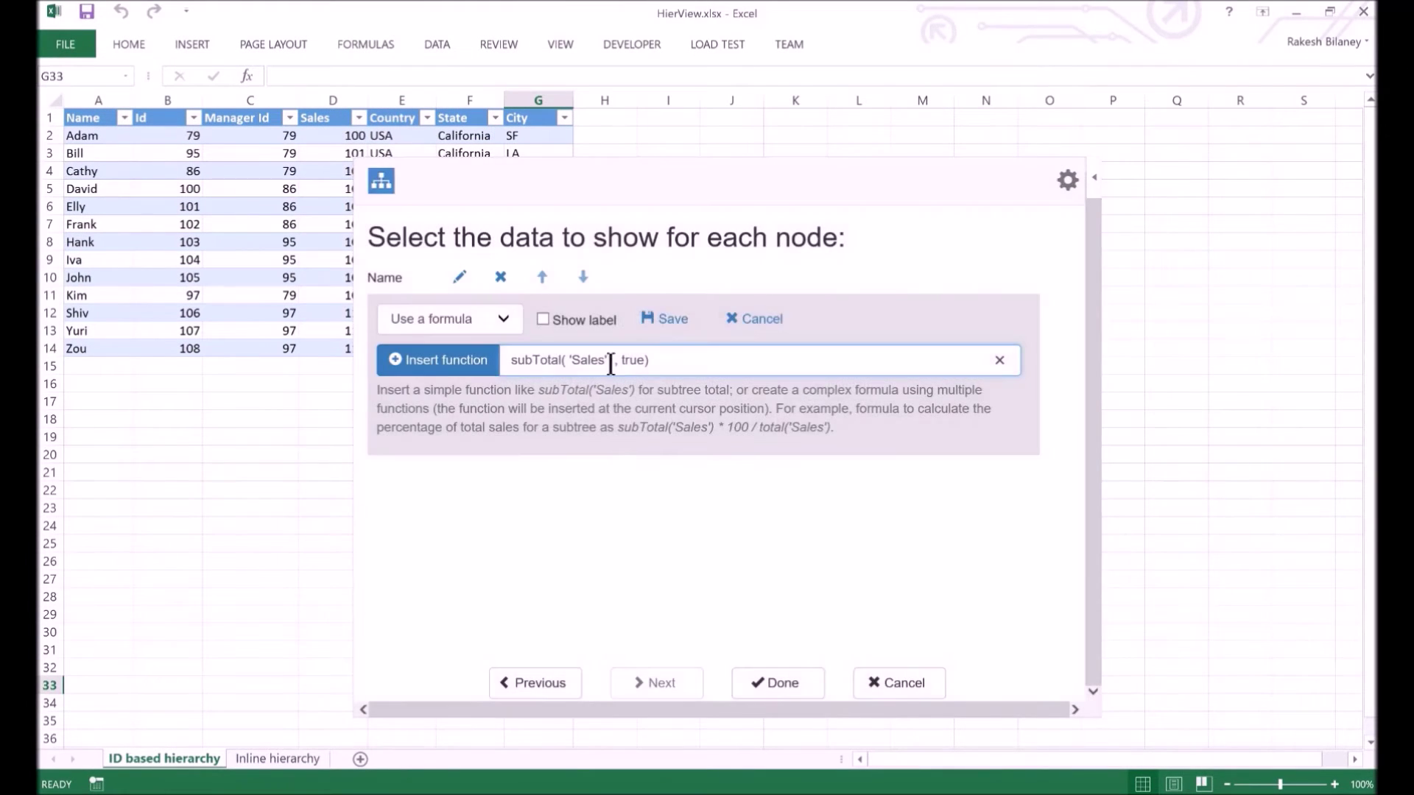
pyautogui.click(663, 320)
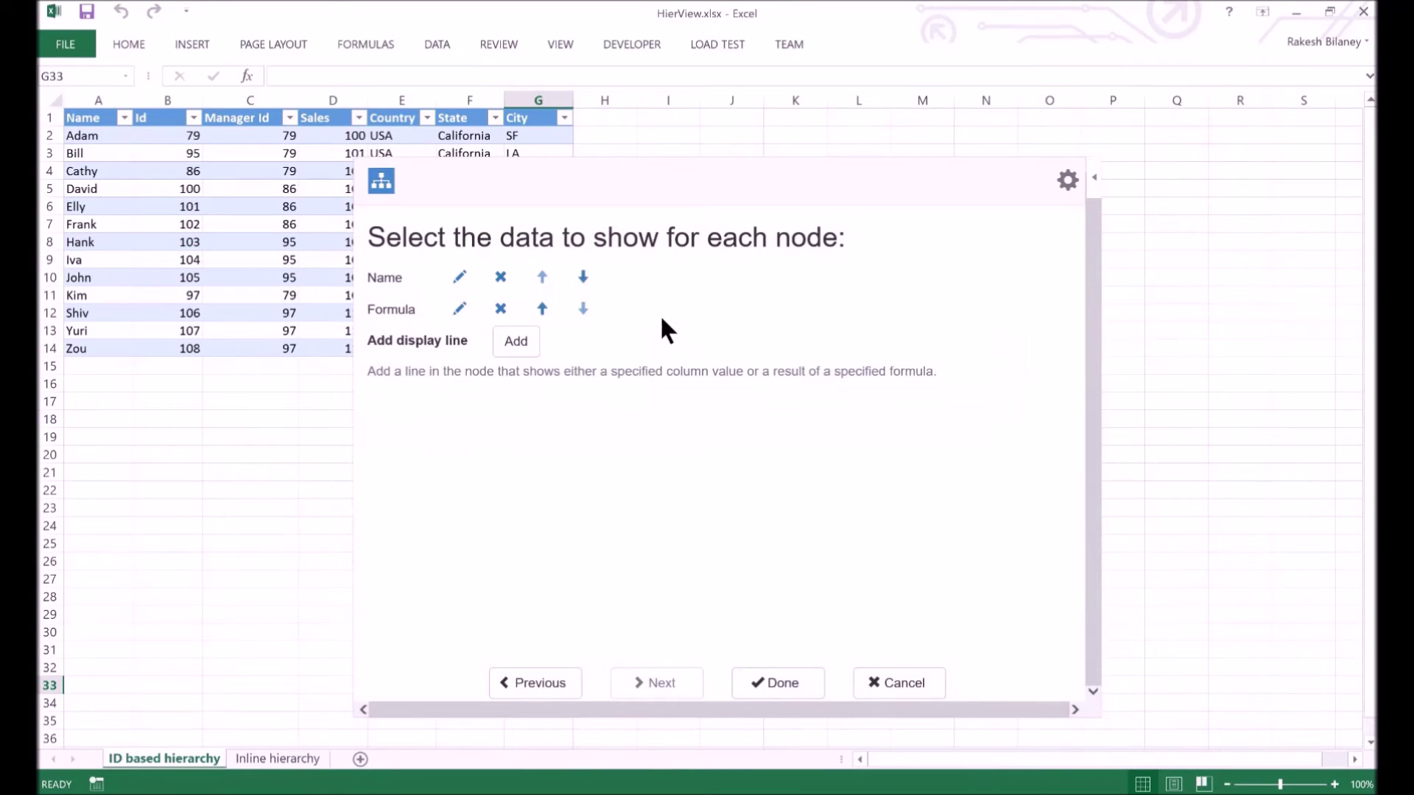
# Add a third display line with the formula subAverage('Sales', true)
pyautogui.click(520, 342)
pyautogui.click(519, 347)
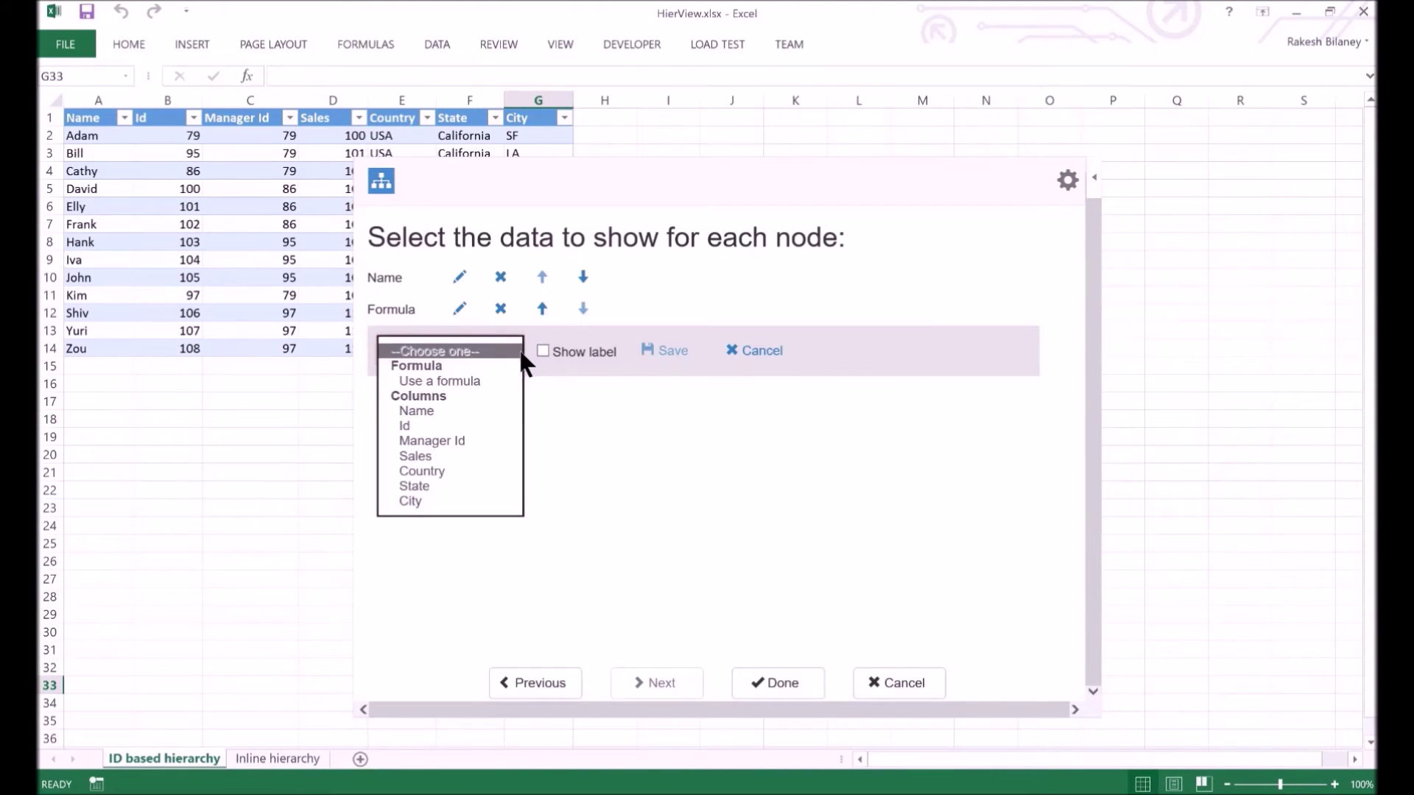
pyautogui.click(480, 377)
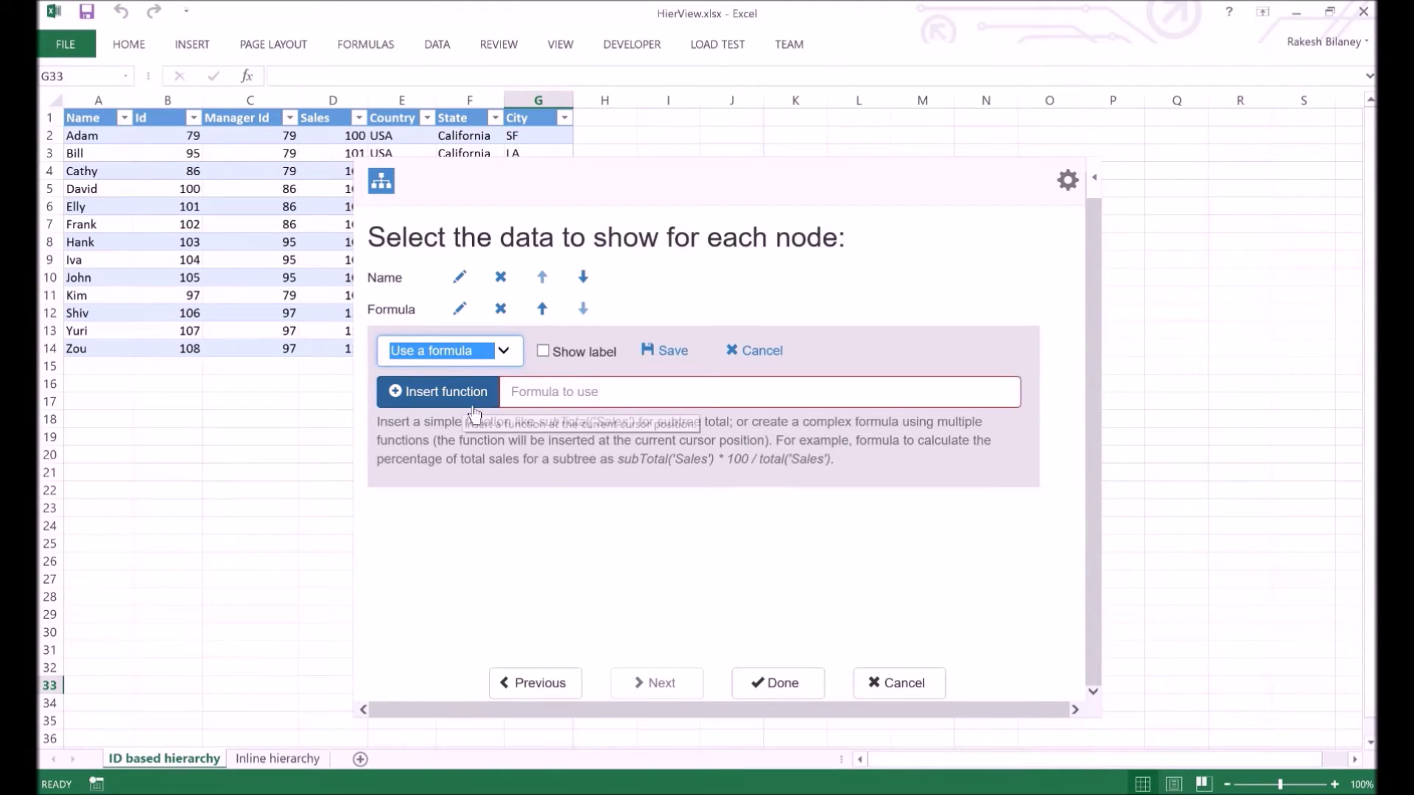
pyautogui.click(492, 394)
pyautogui.click(592, 416)
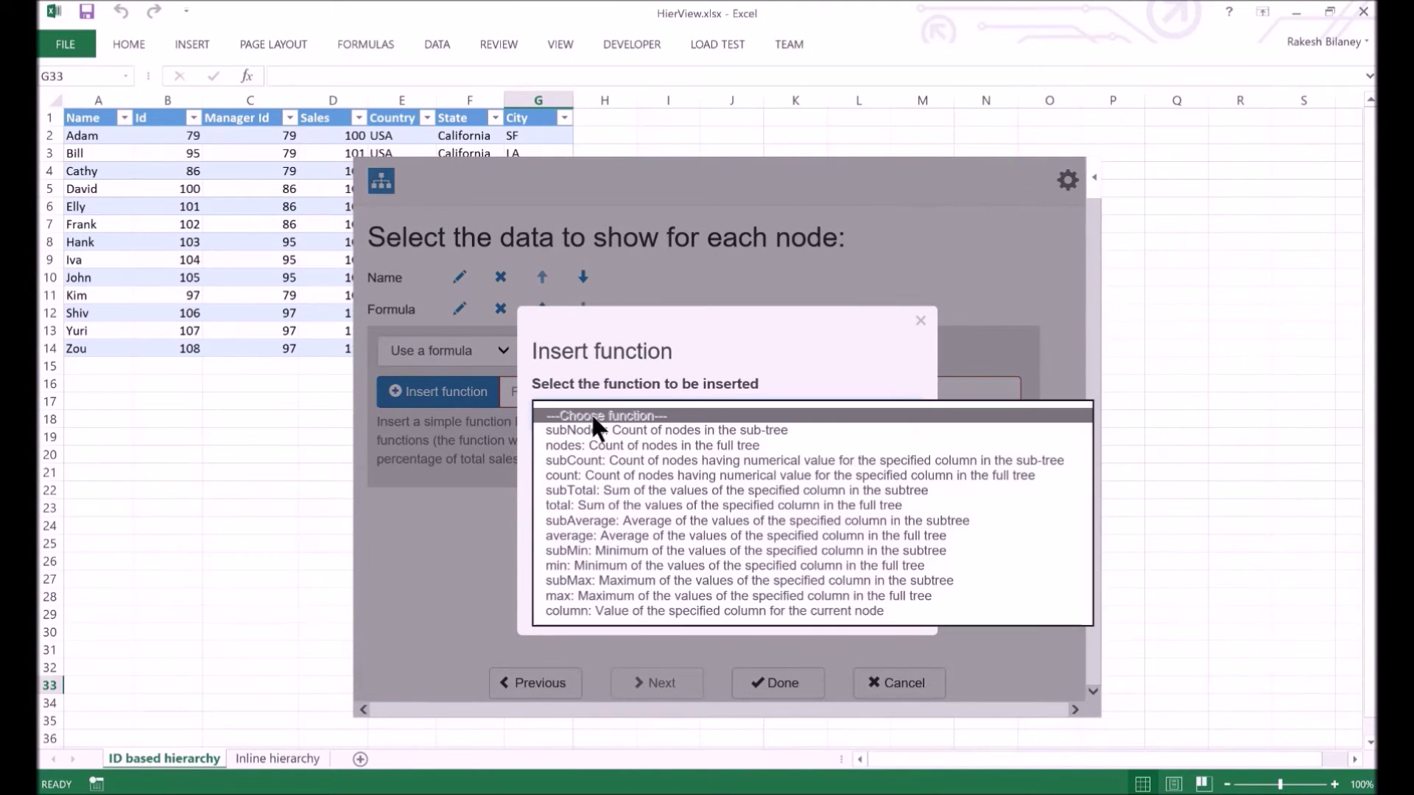
pyautogui.click(634, 520)
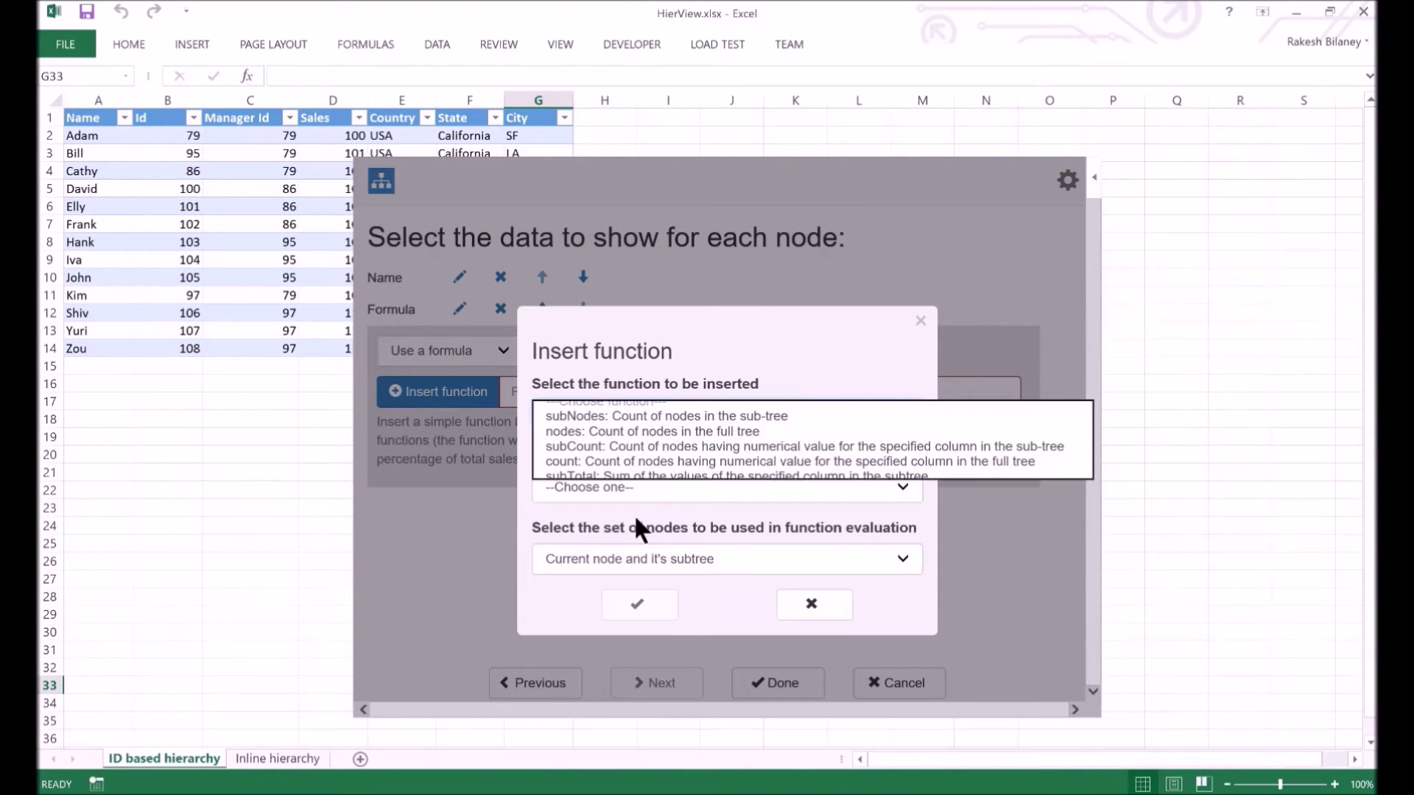
pyautogui.click(638, 492)
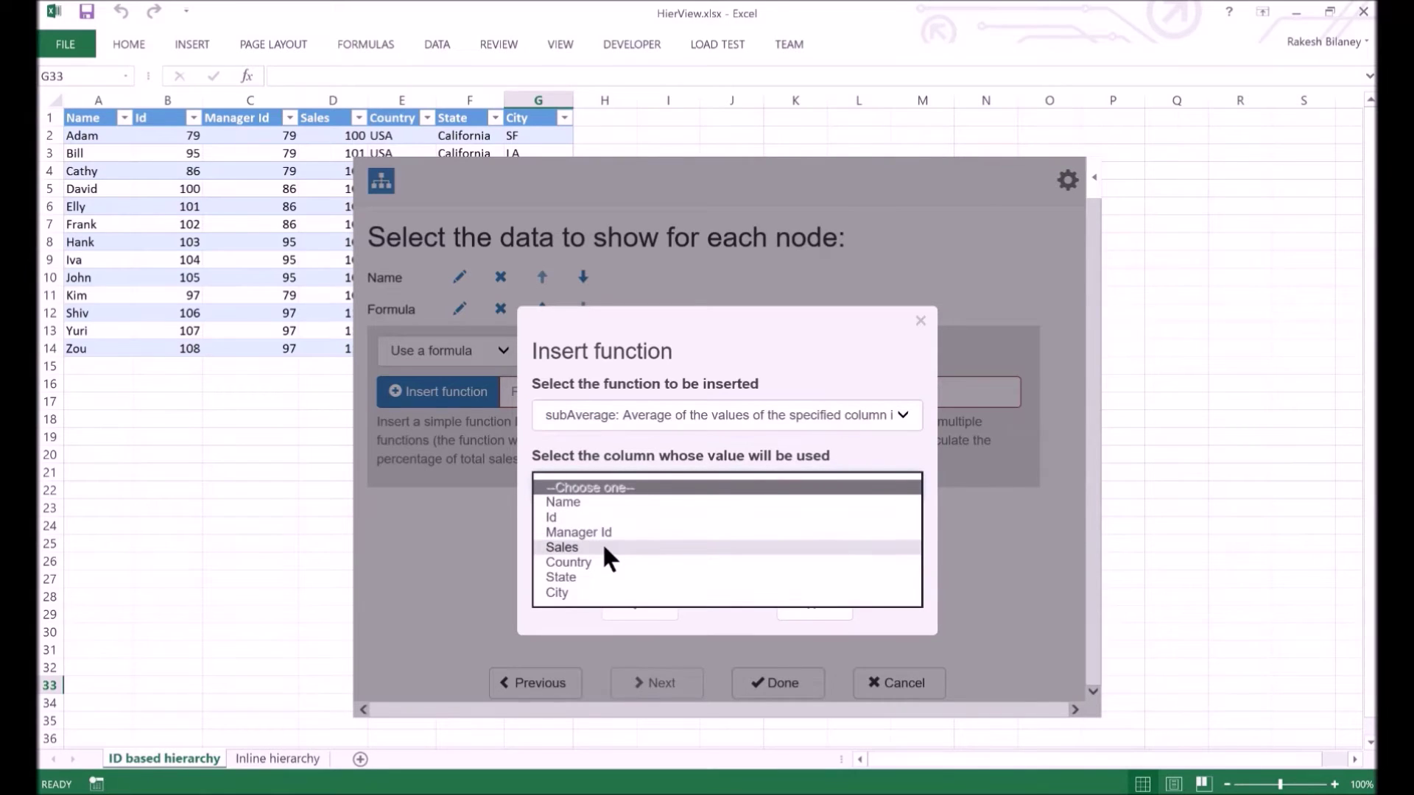
pyautogui.click(602, 543)
pyautogui.click(652, 607)
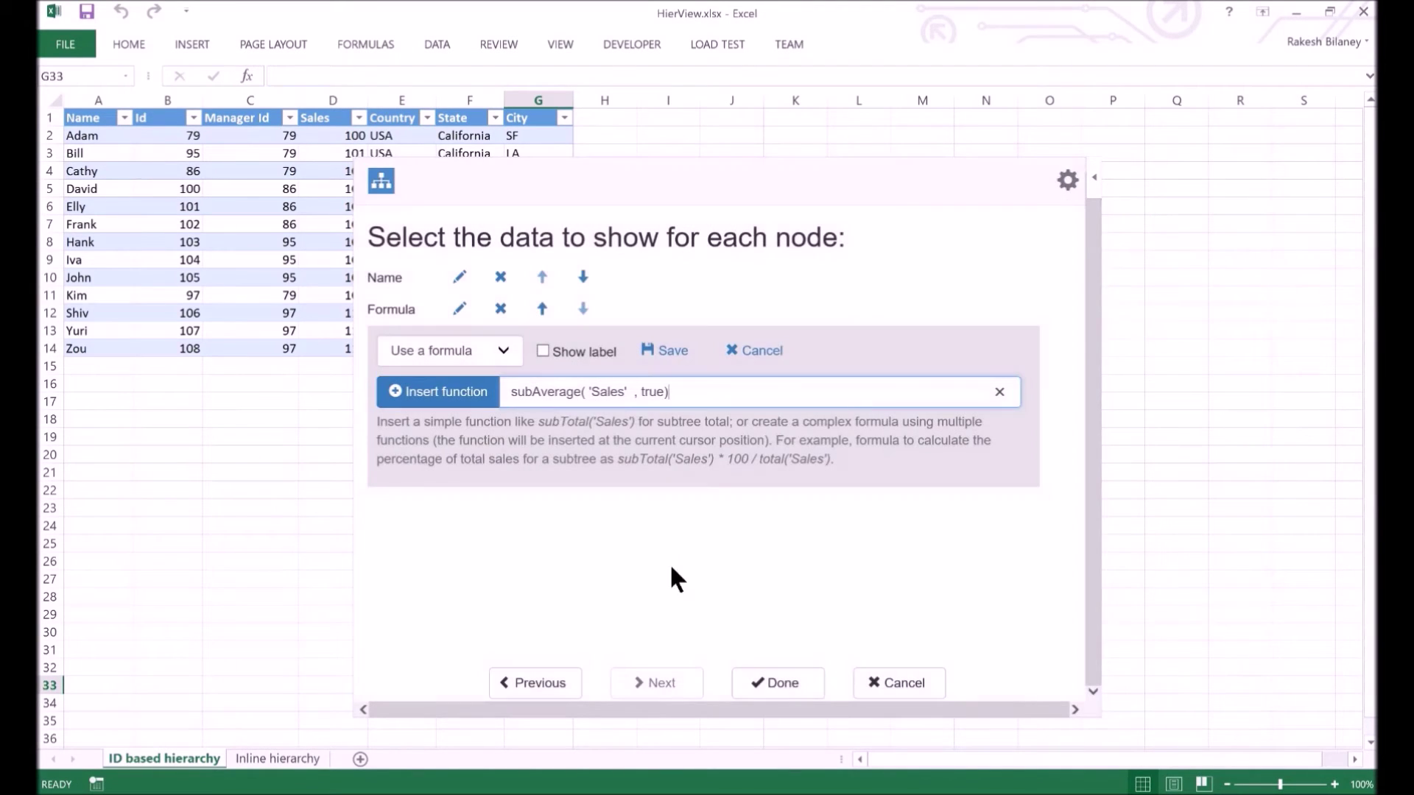
pyautogui.click(665, 350)
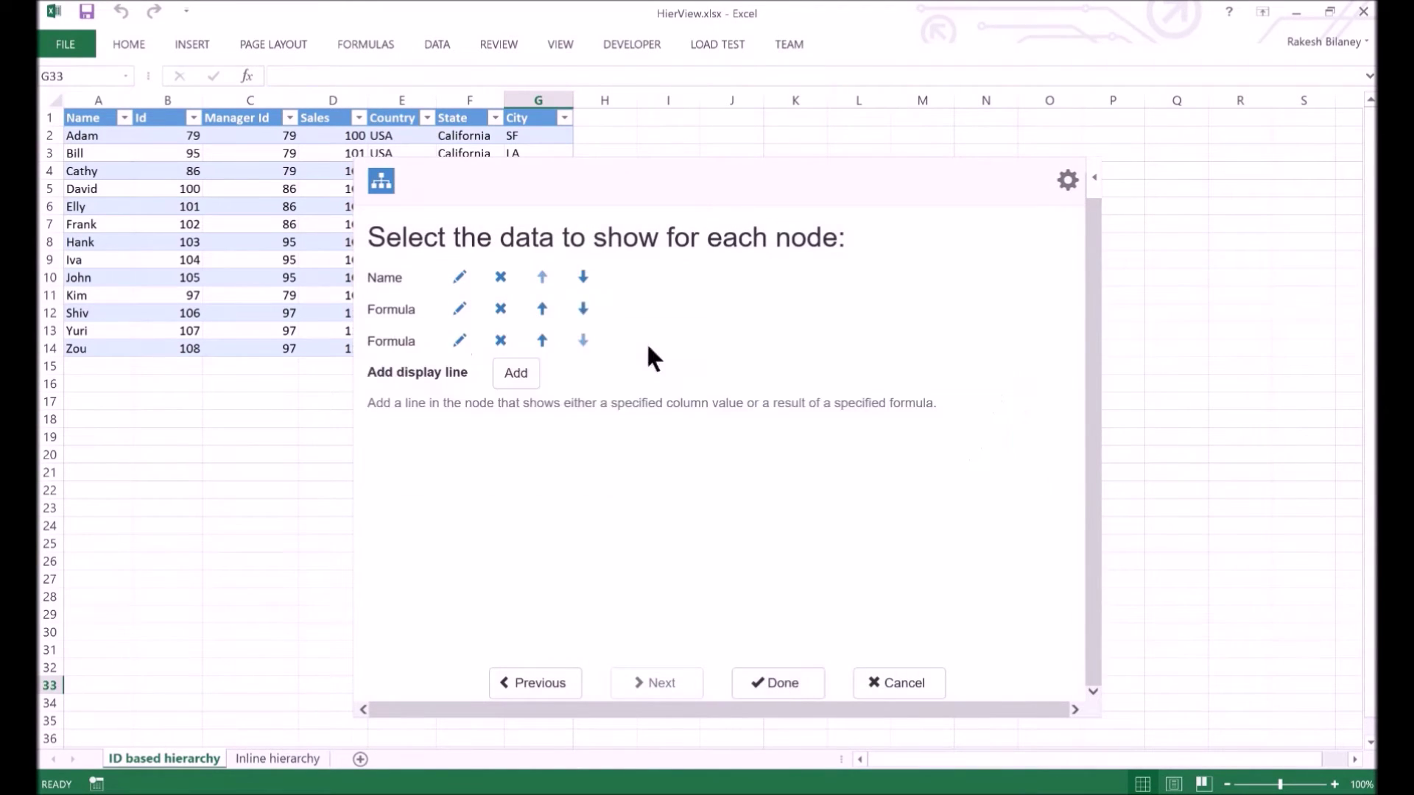
# Render the chart and zoom in to read Adam's 1378 total and 106 average
pyautogui.click(779, 683)
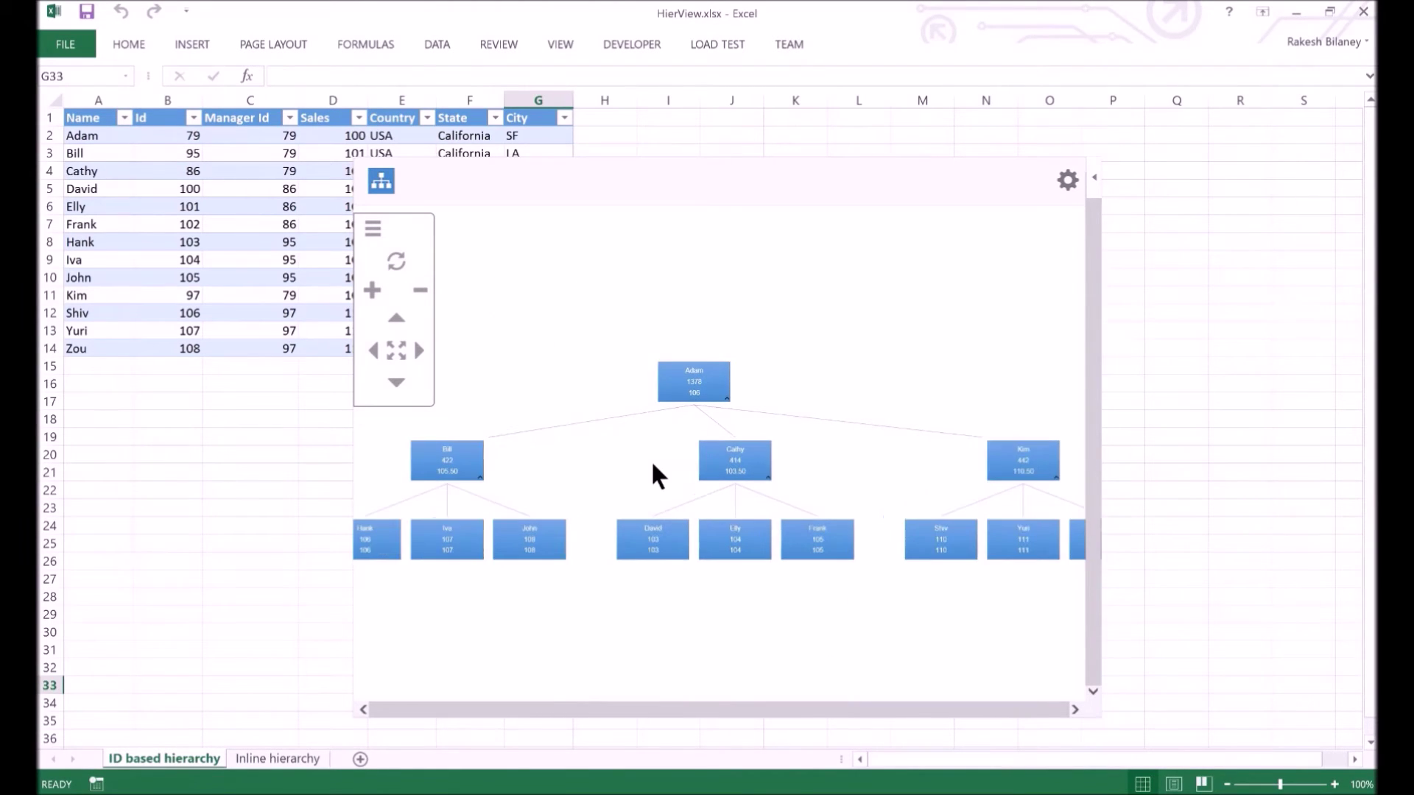
pyautogui.scroll(2, 653, 465)
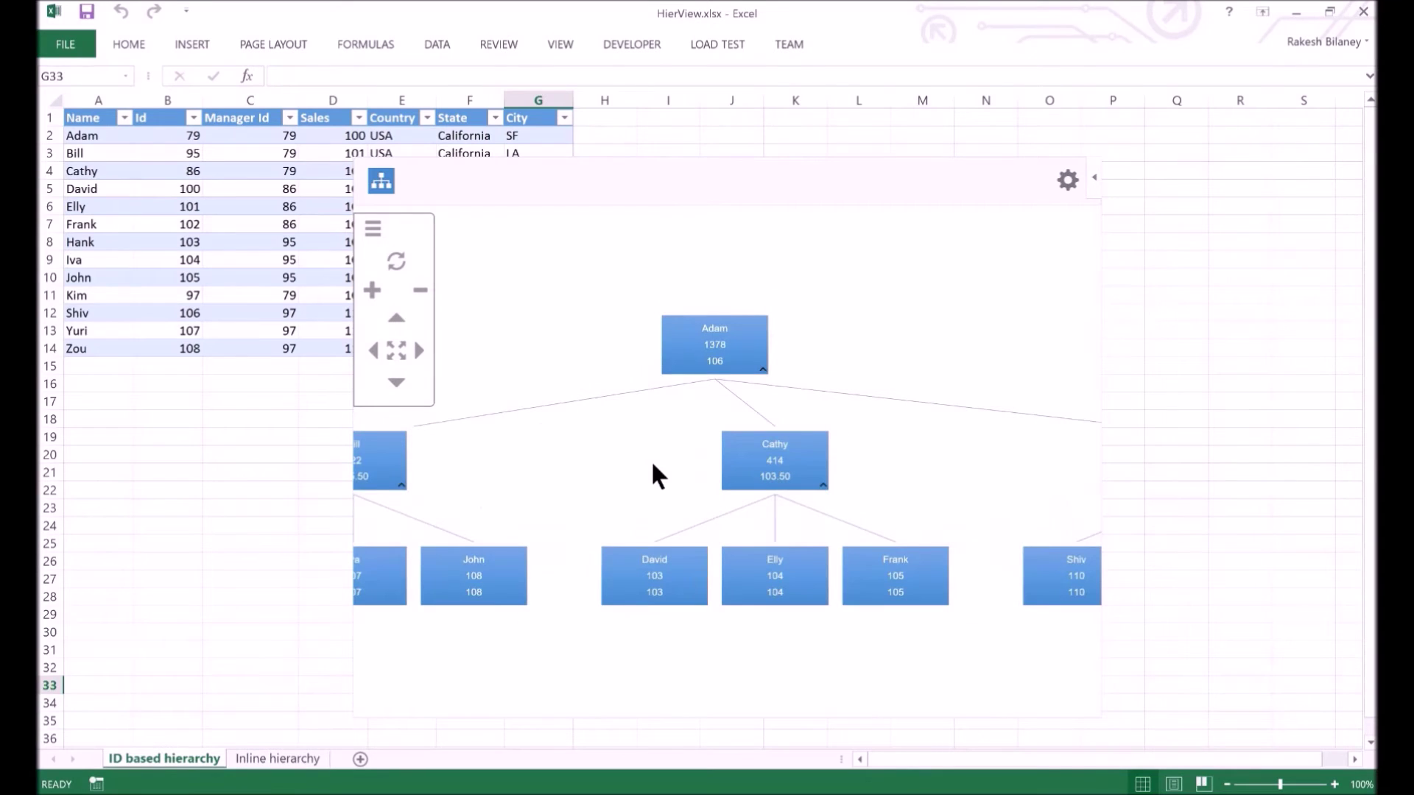
pyautogui.scroll(3, 653, 465)
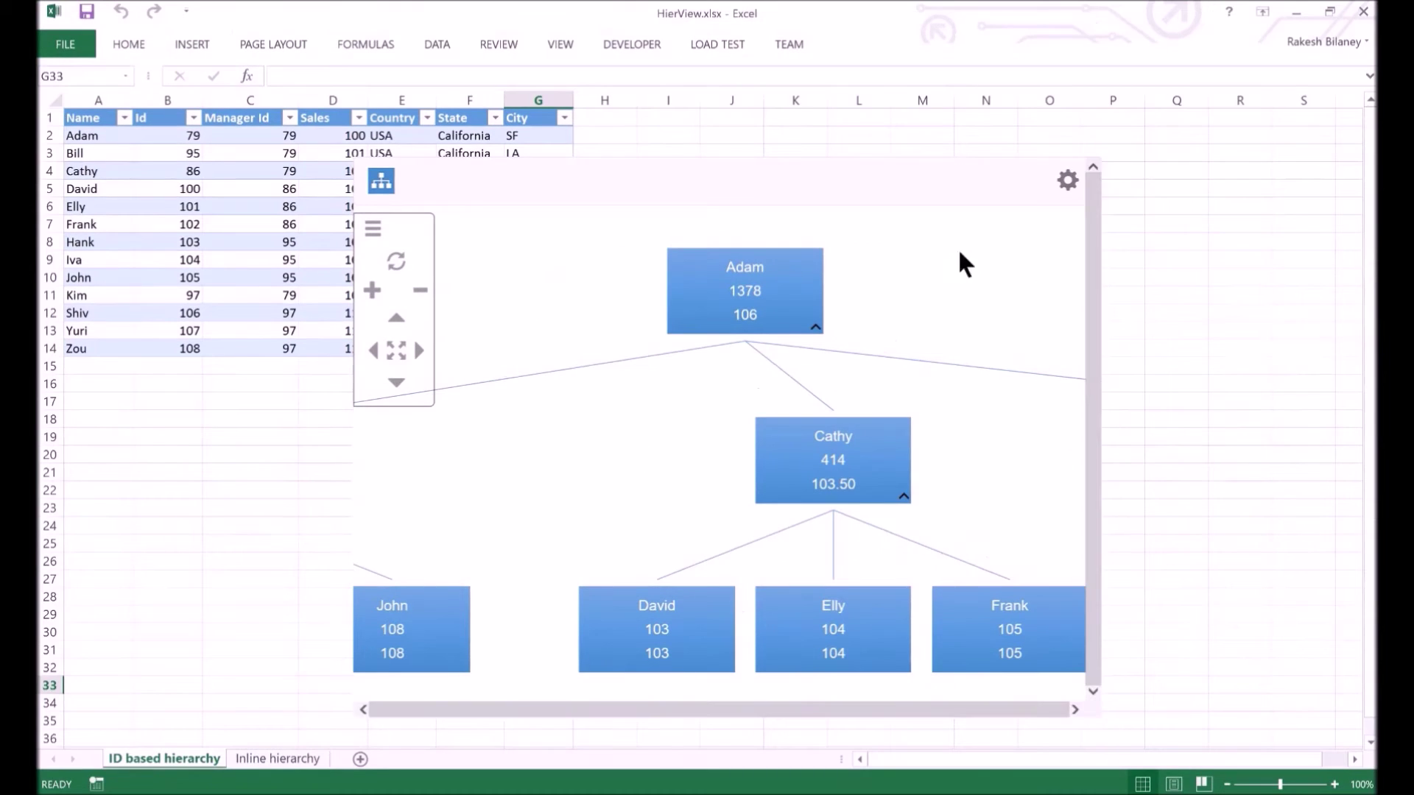
# Give the subtotal display line the label 'sales total' and save it
pyautogui.click(1069, 184)
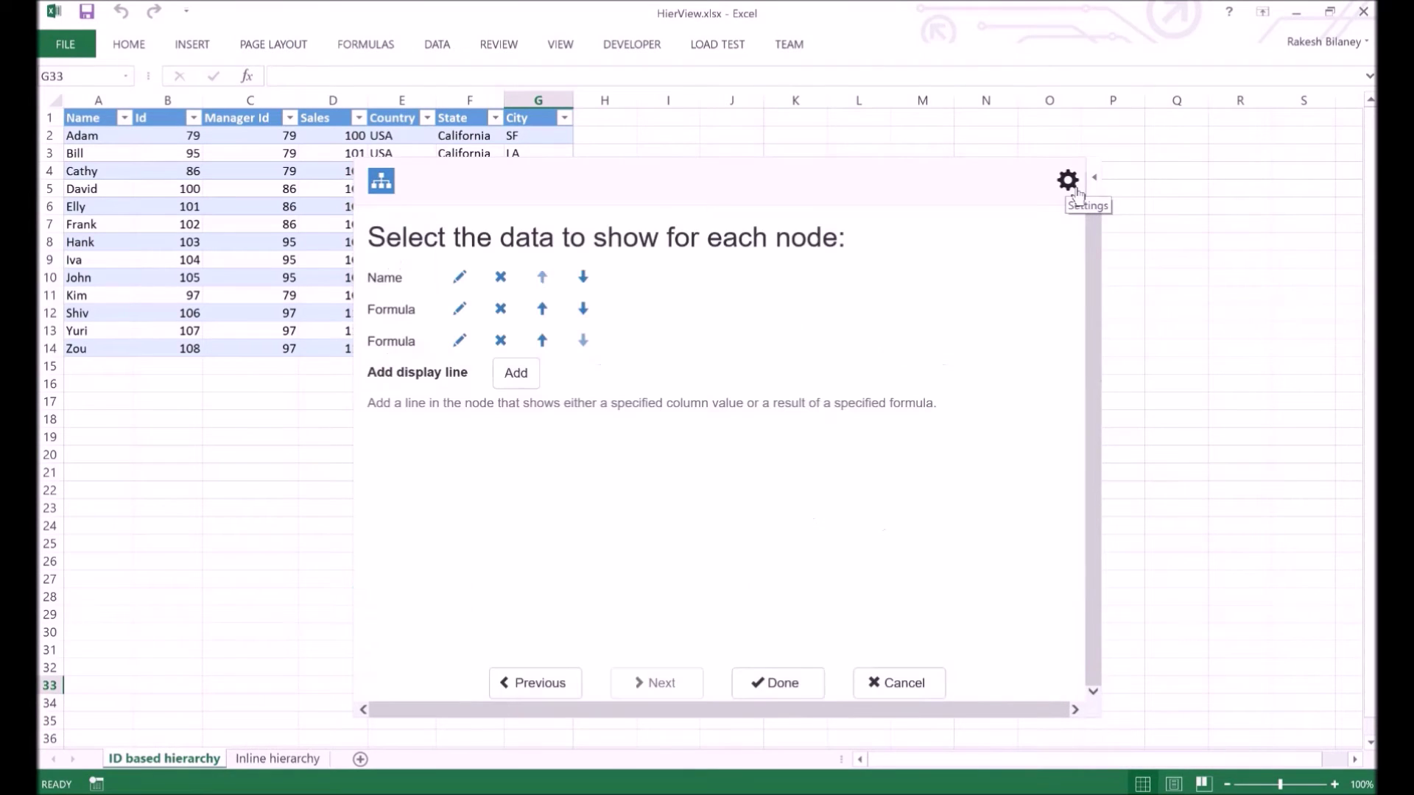
pyautogui.click(460, 310)
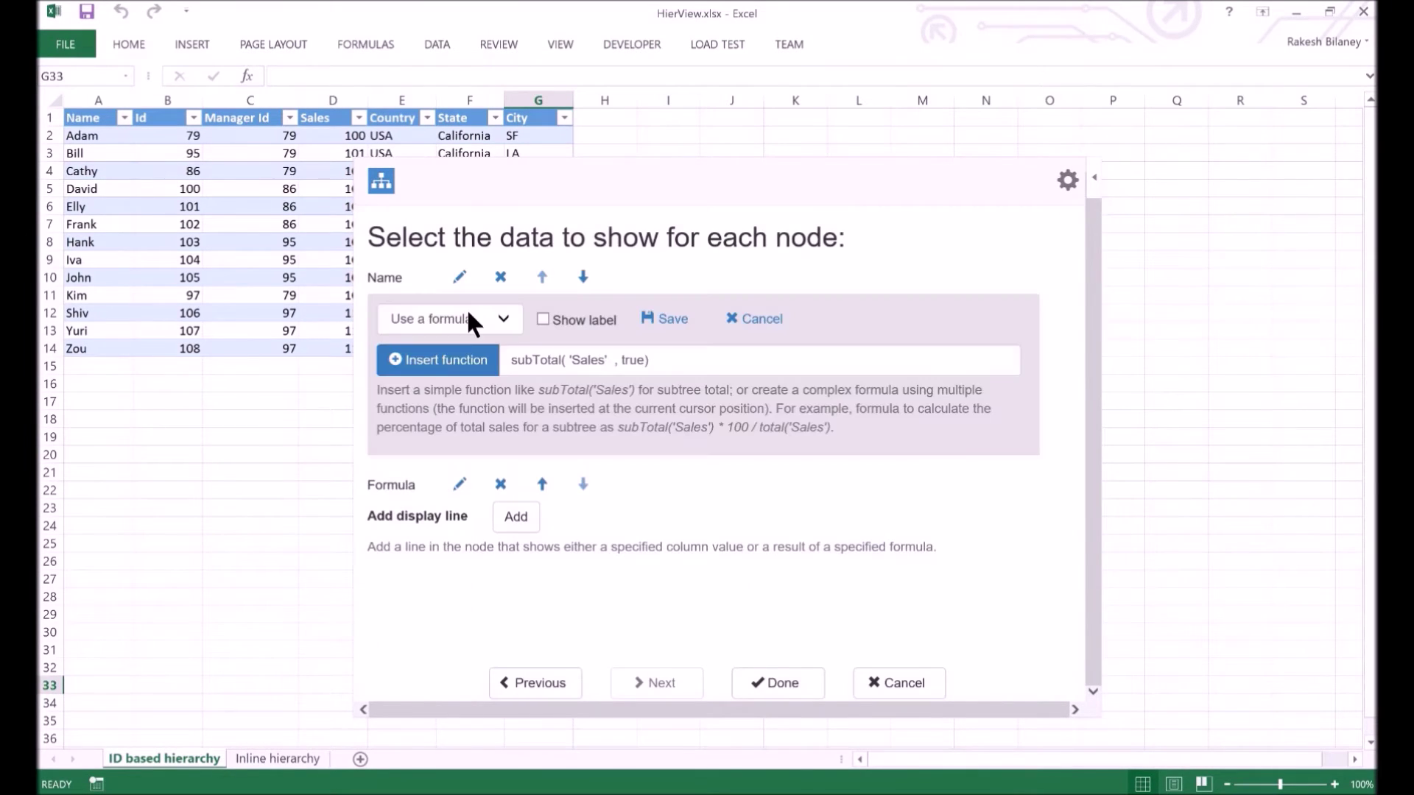
pyautogui.click(551, 322)
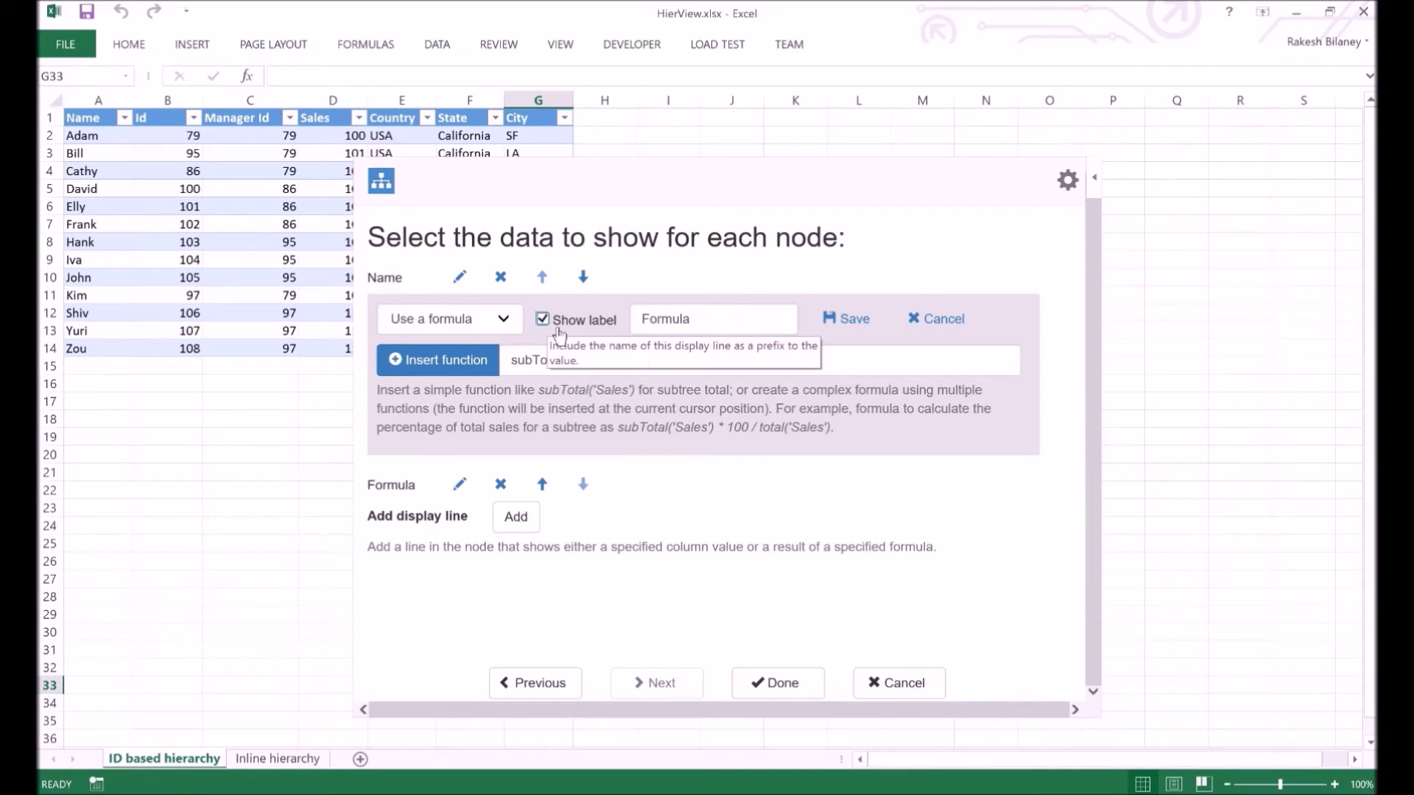
pyautogui.doubleClick(707, 333)
pyautogui.write('sales total')
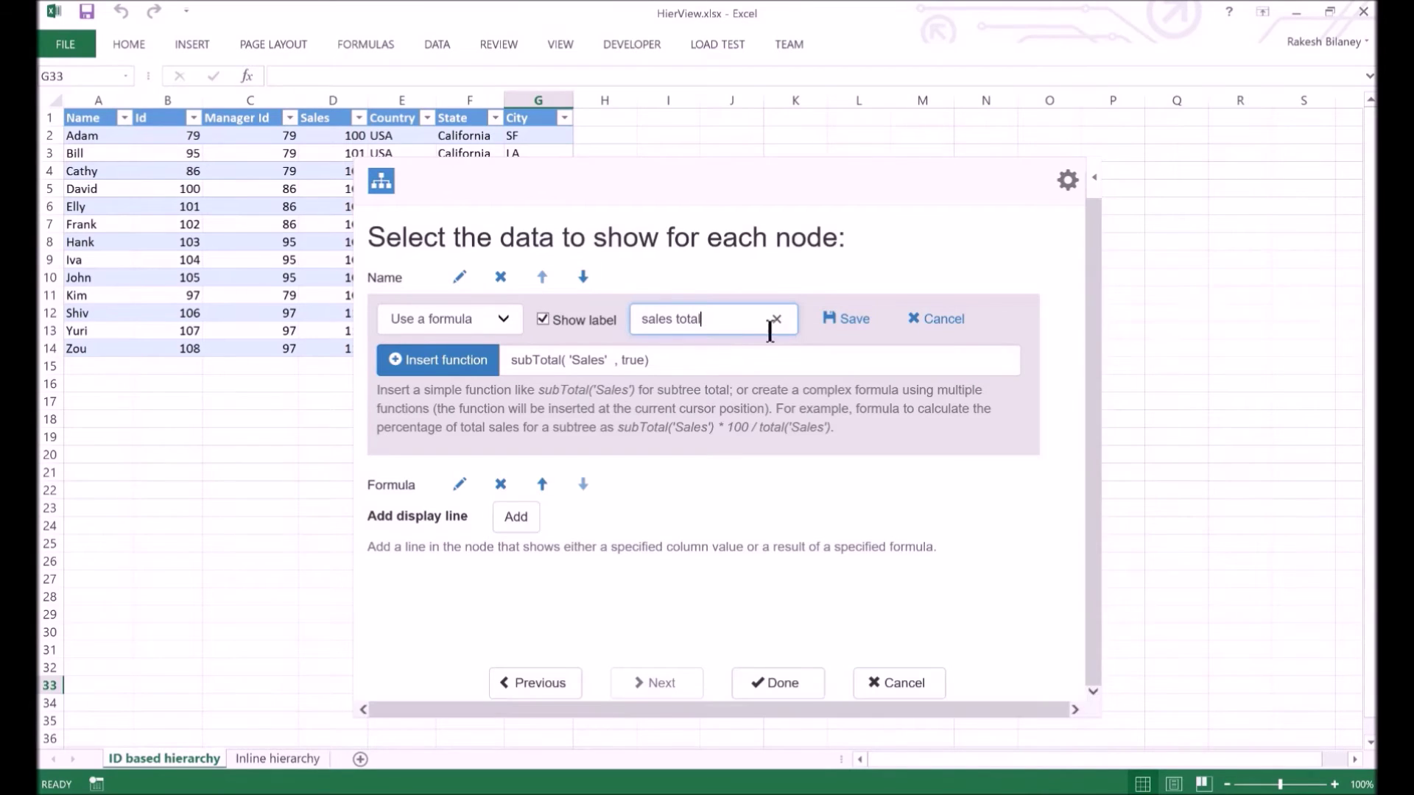
pyautogui.click(845, 318)
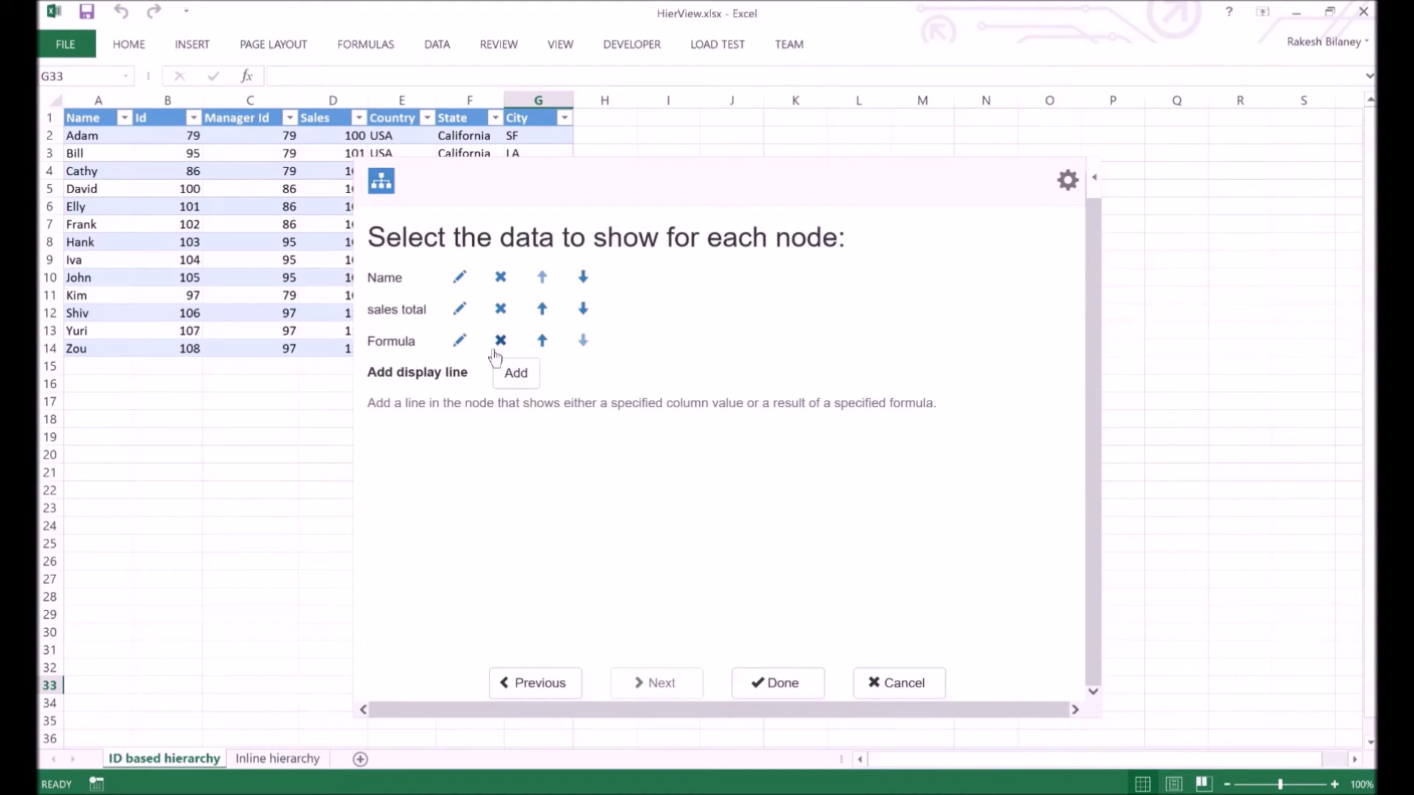
# Turn on the average line's label and enter 'avg sales'
pyautogui.click(460, 340)
pyautogui.click(576, 368)
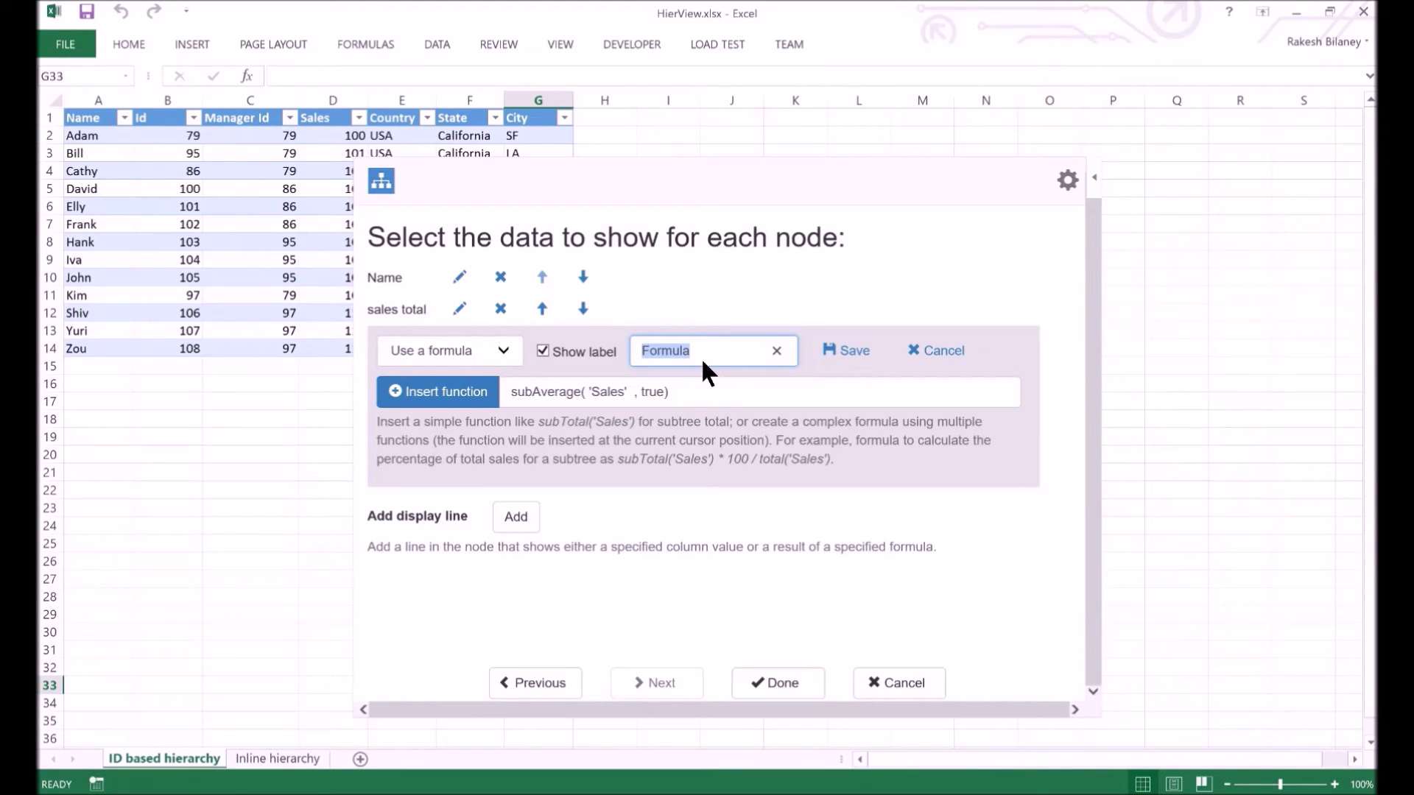
pyautogui.write('av')
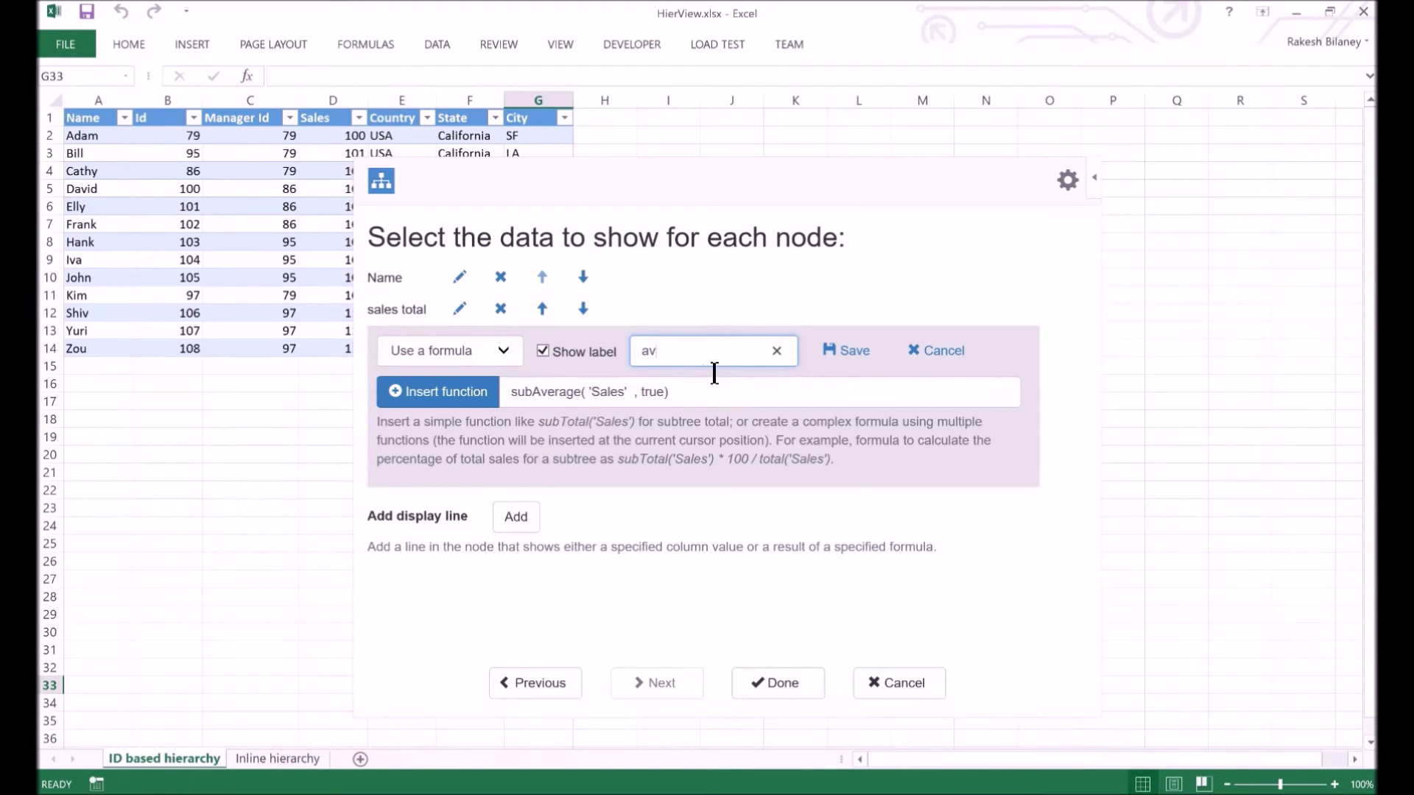
pyautogui.write('g sales')
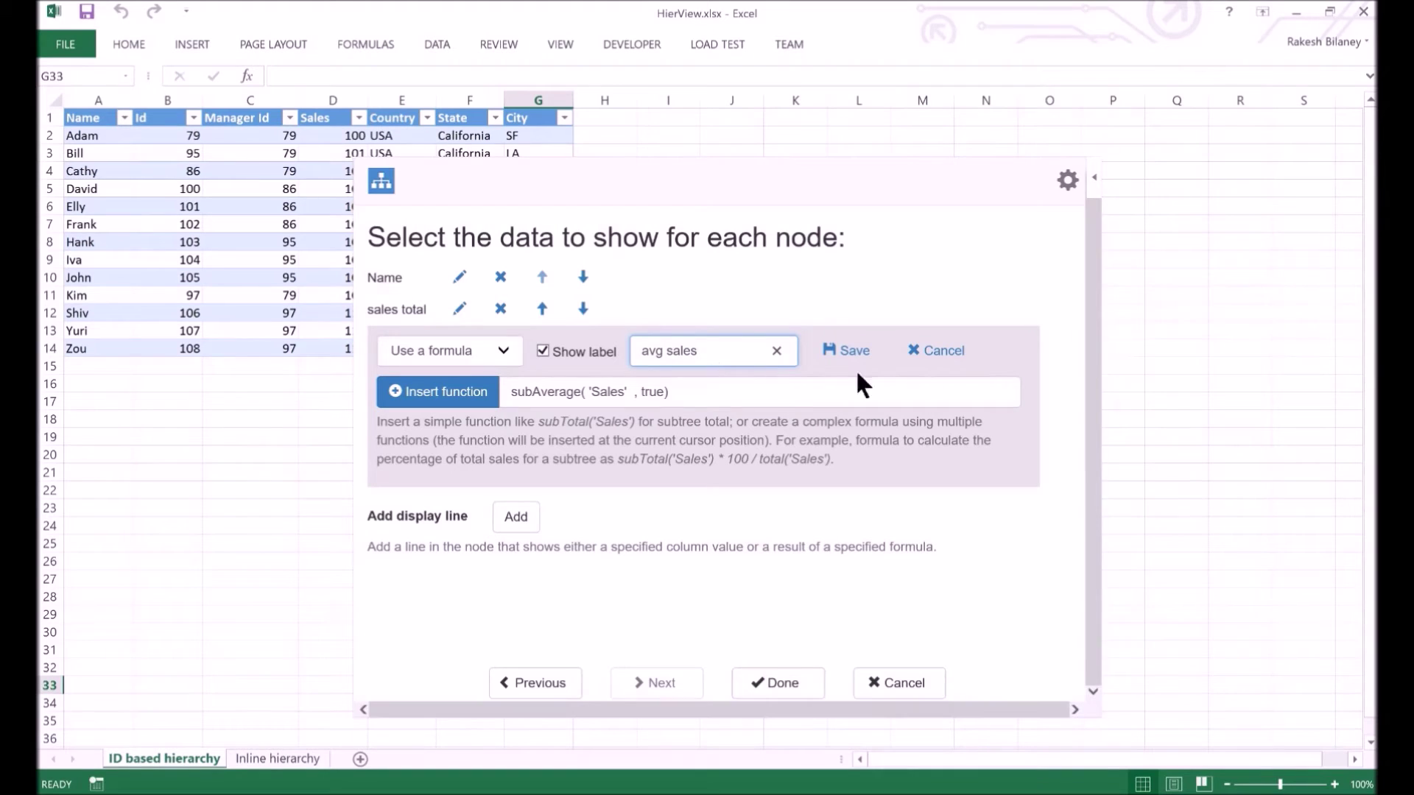
# Save the 'avg sales' line and redraw the tree with labelled sales total and average values
pyautogui.click(849, 352)
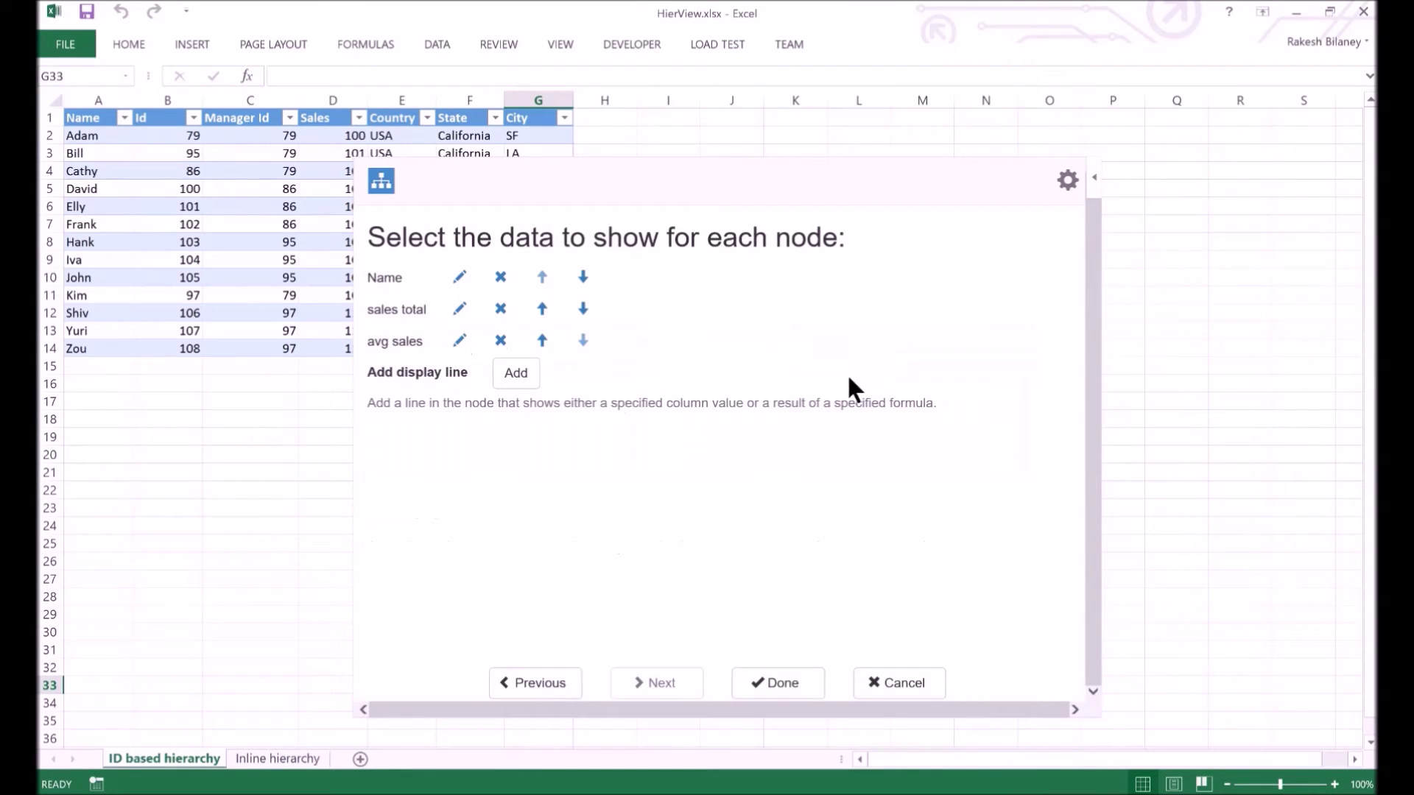
pyautogui.click(787, 685)
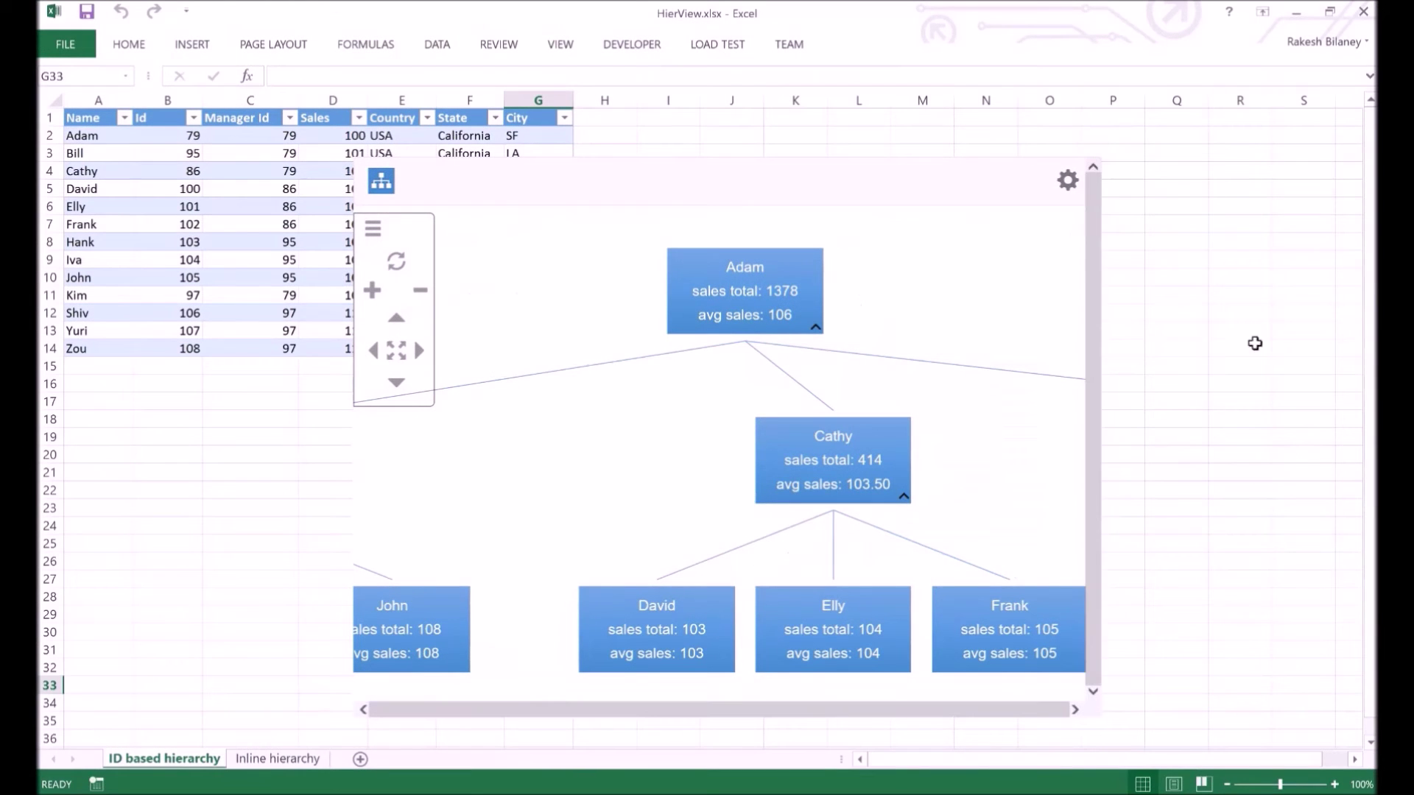
pyautogui.click(249, 419)
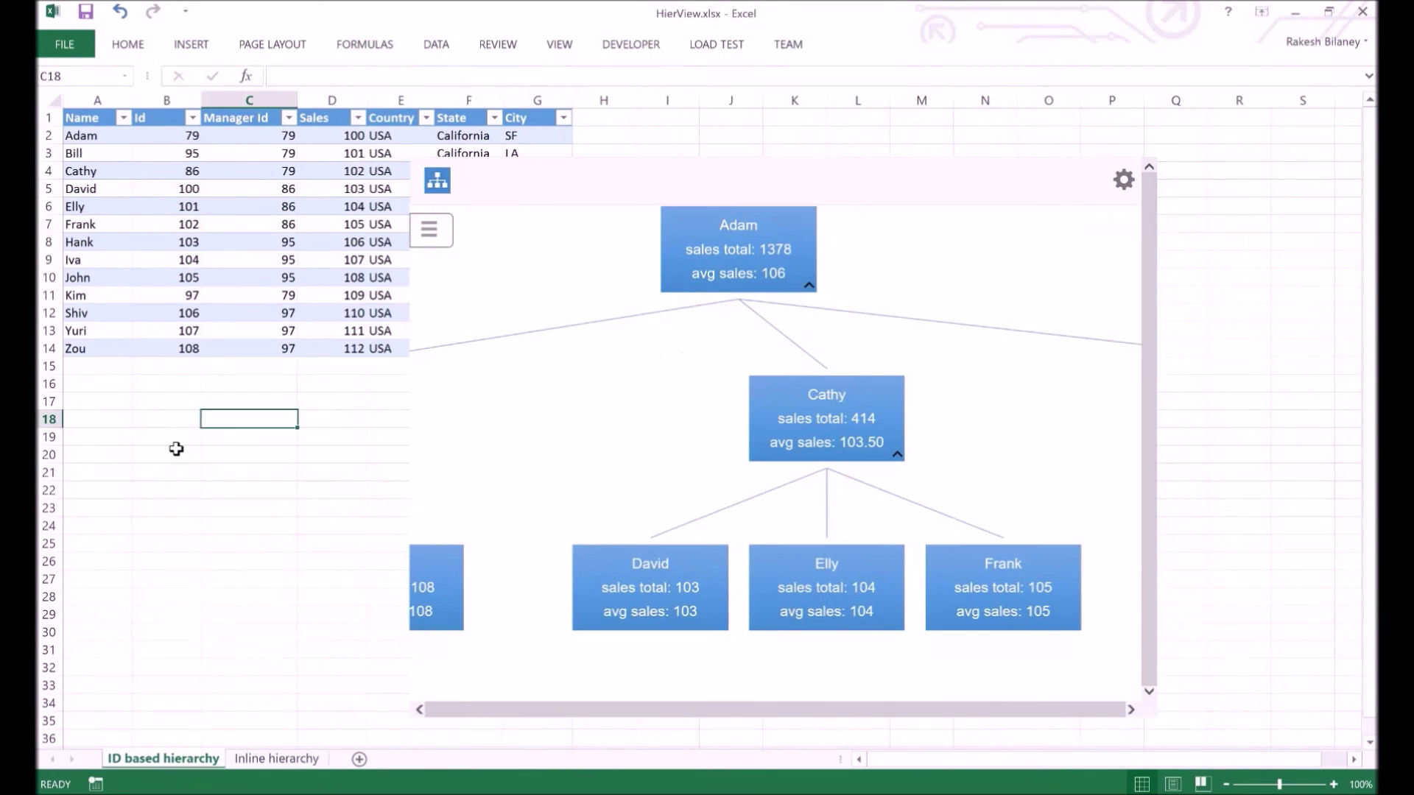
pyautogui.click(176, 441)
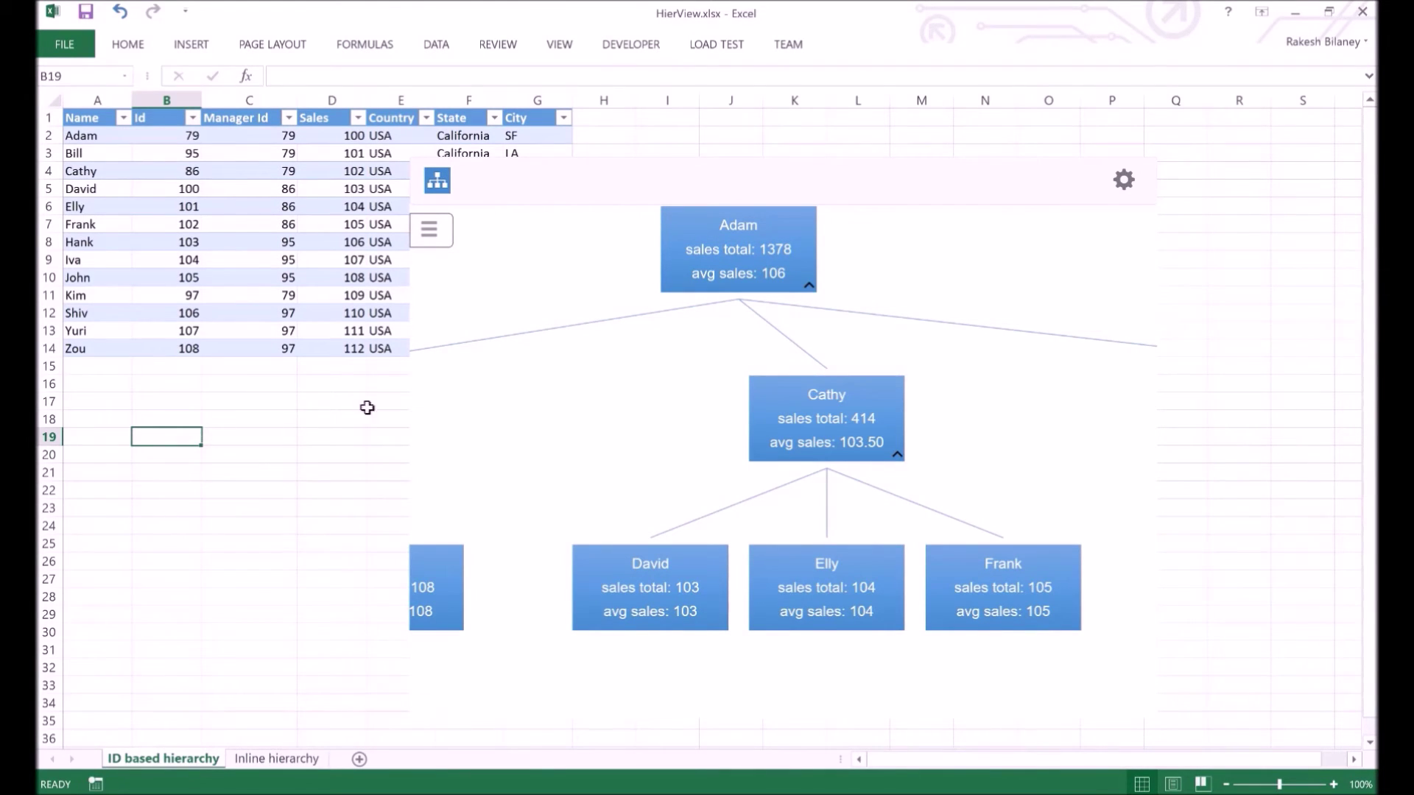
pyautogui.click(1124, 180)
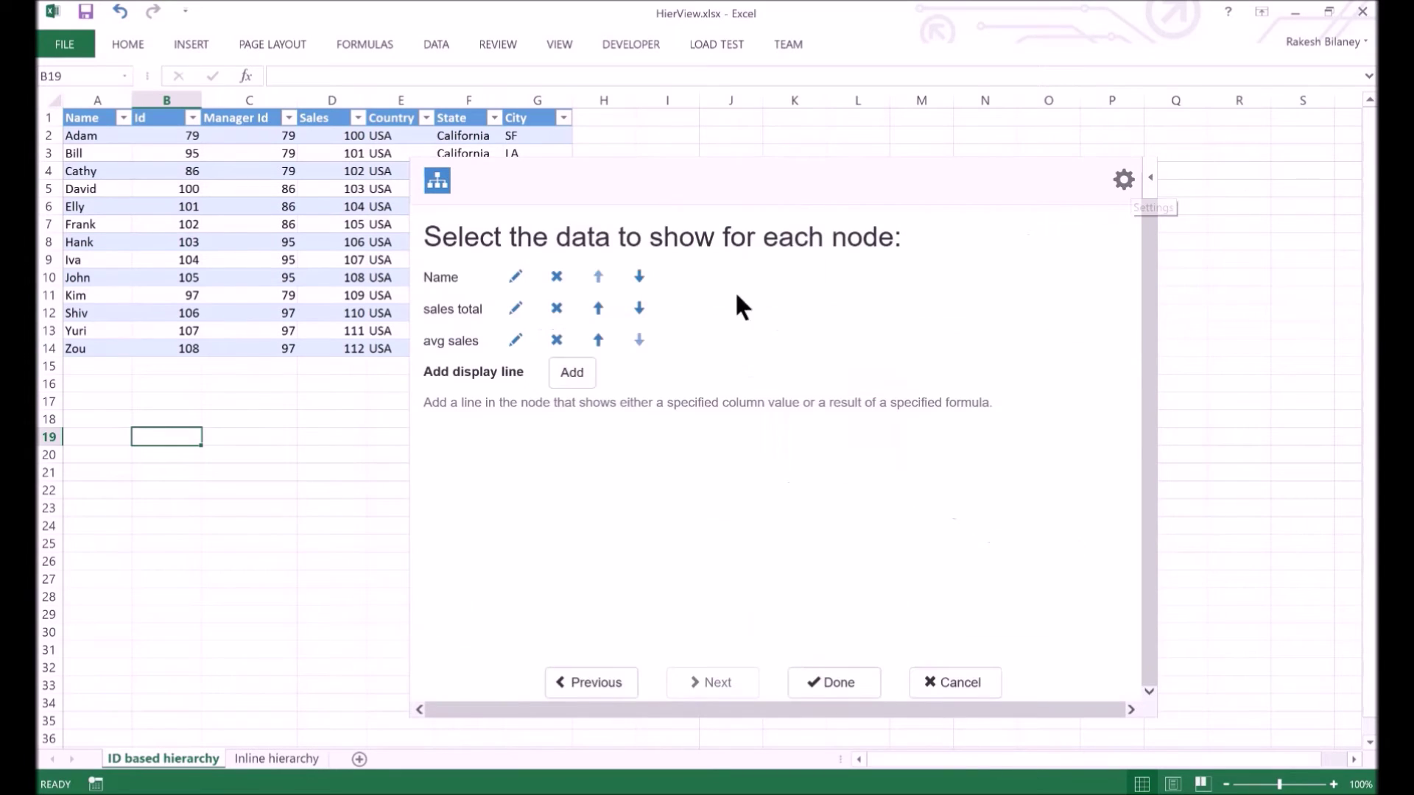
# Add a new formula-based display line labelled '% sales'
pyautogui.click(572, 373)
pyautogui.click(559, 376)
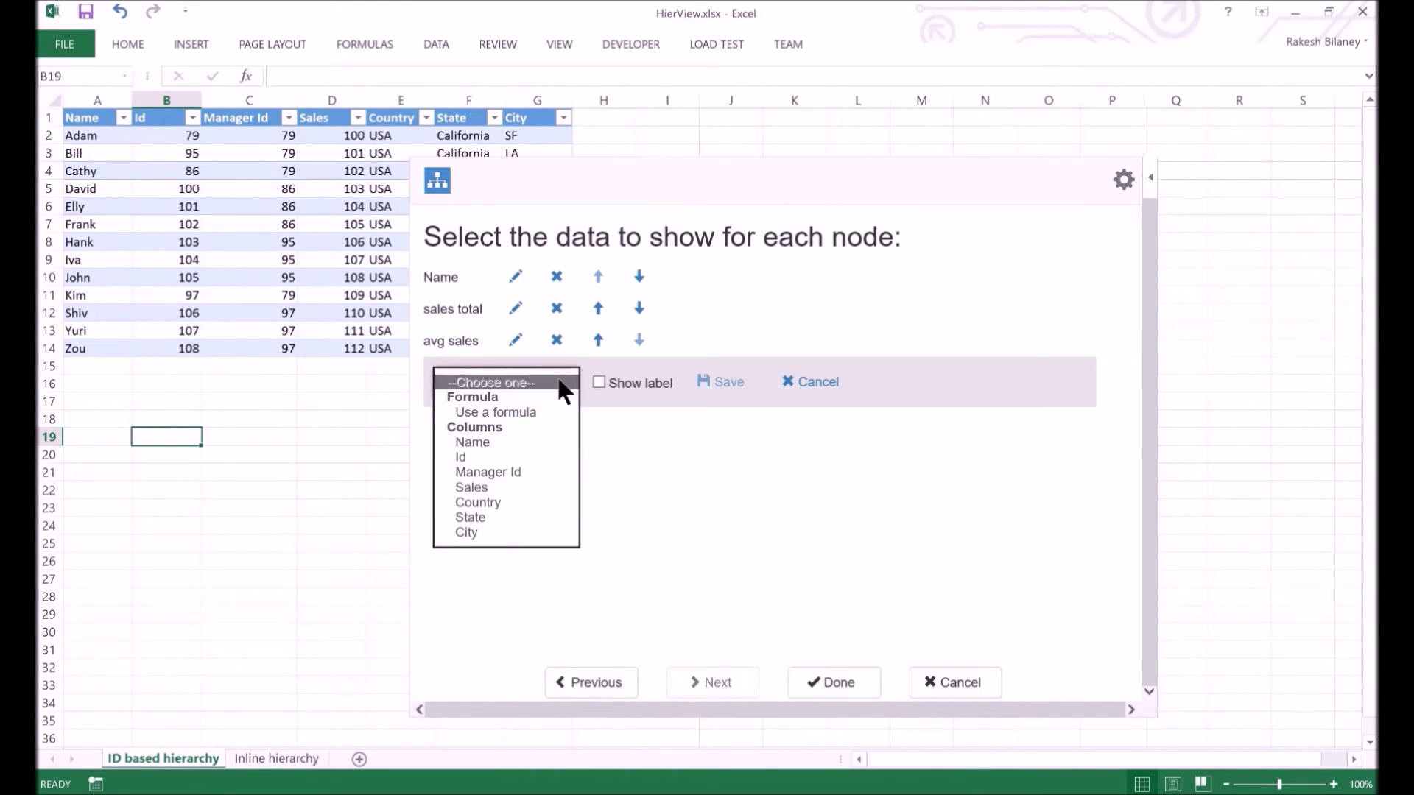
pyautogui.click(524, 412)
pyautogui.click(603, 383)
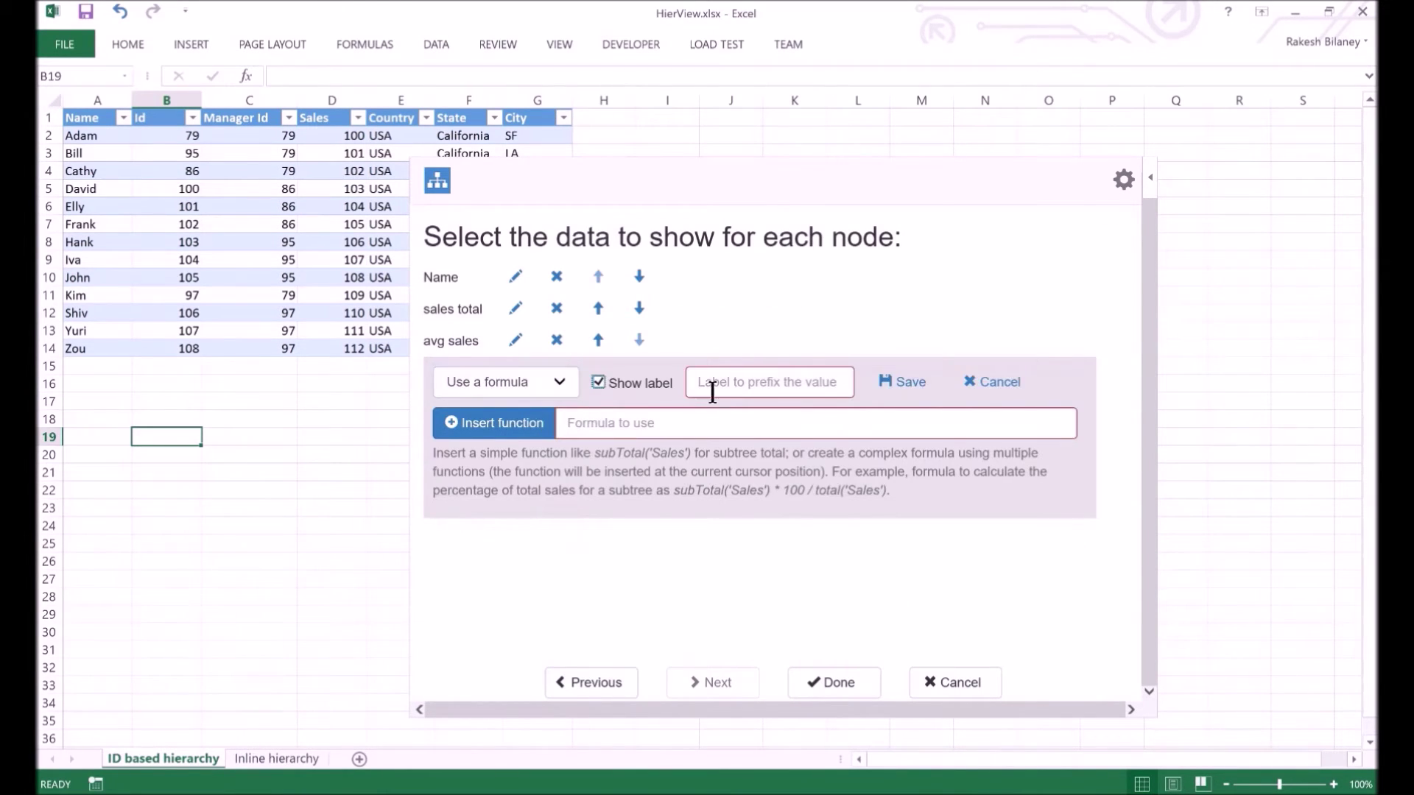
pyautogui.click(744, 392)
pyautogui.write('% ')
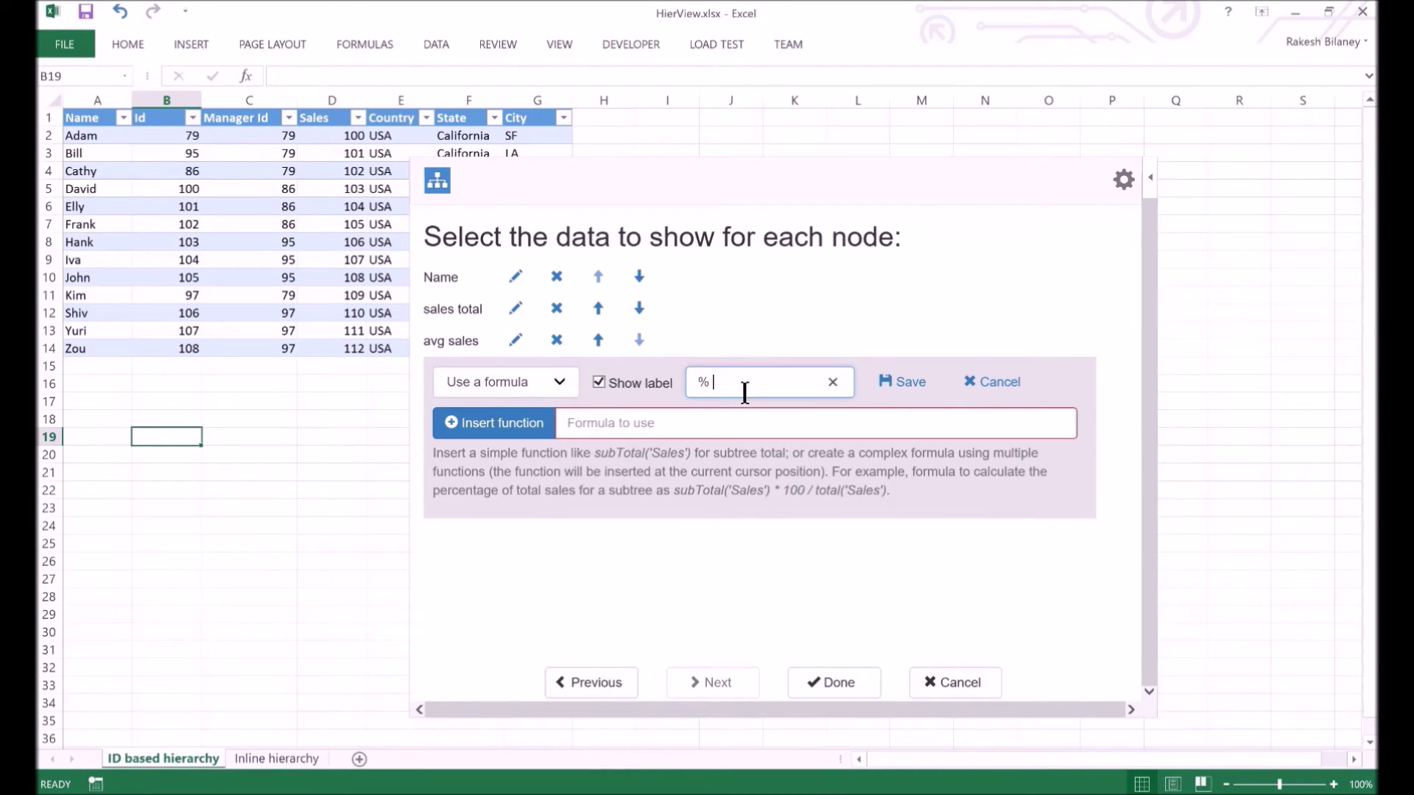
pyautogui.write('sales')
# Start the formula with subTotal('Sales', true) for the Sales column
pyautogui.click(673, 426)
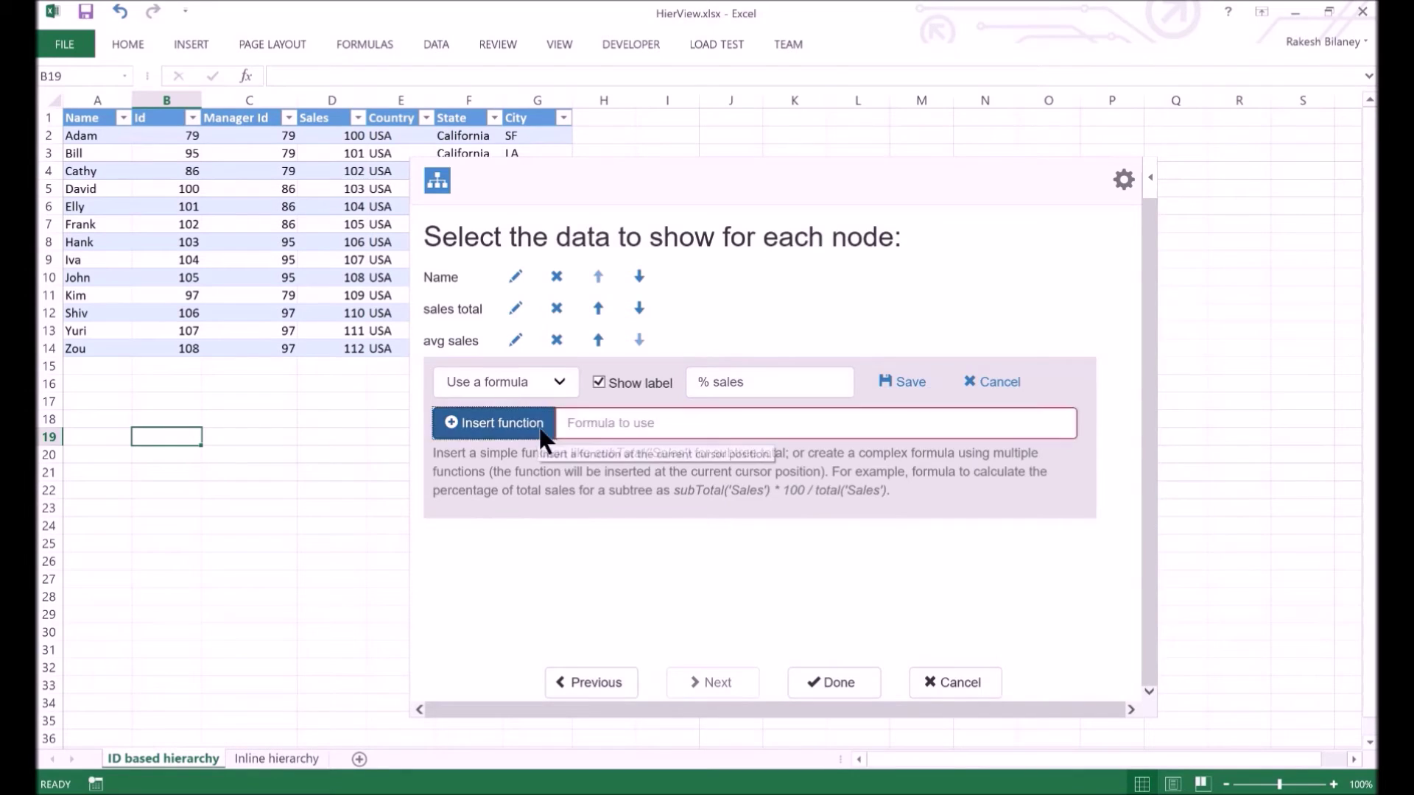
pyautogui.click(541, 432)
pyautogui.click(668, 413)
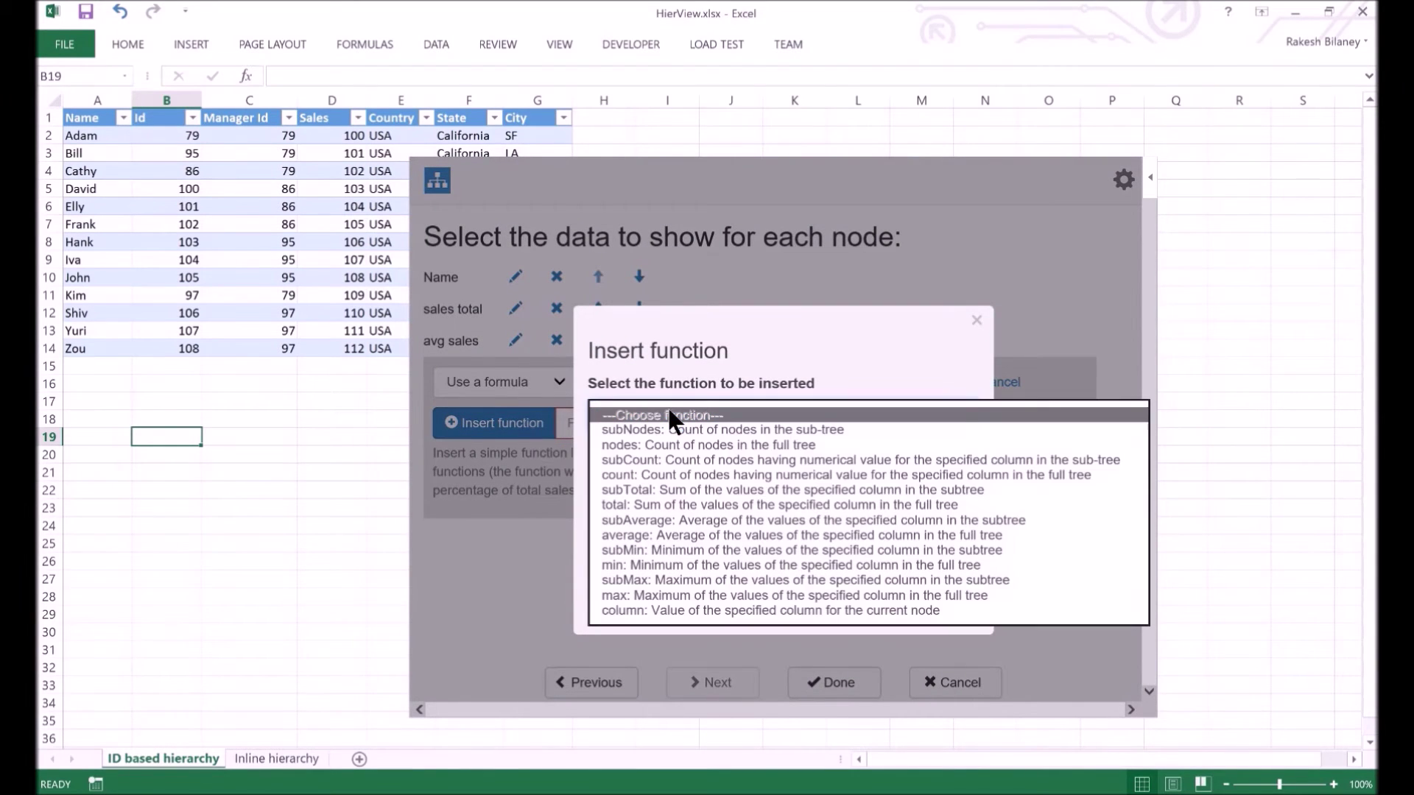
pyautogui.click(669, 491)
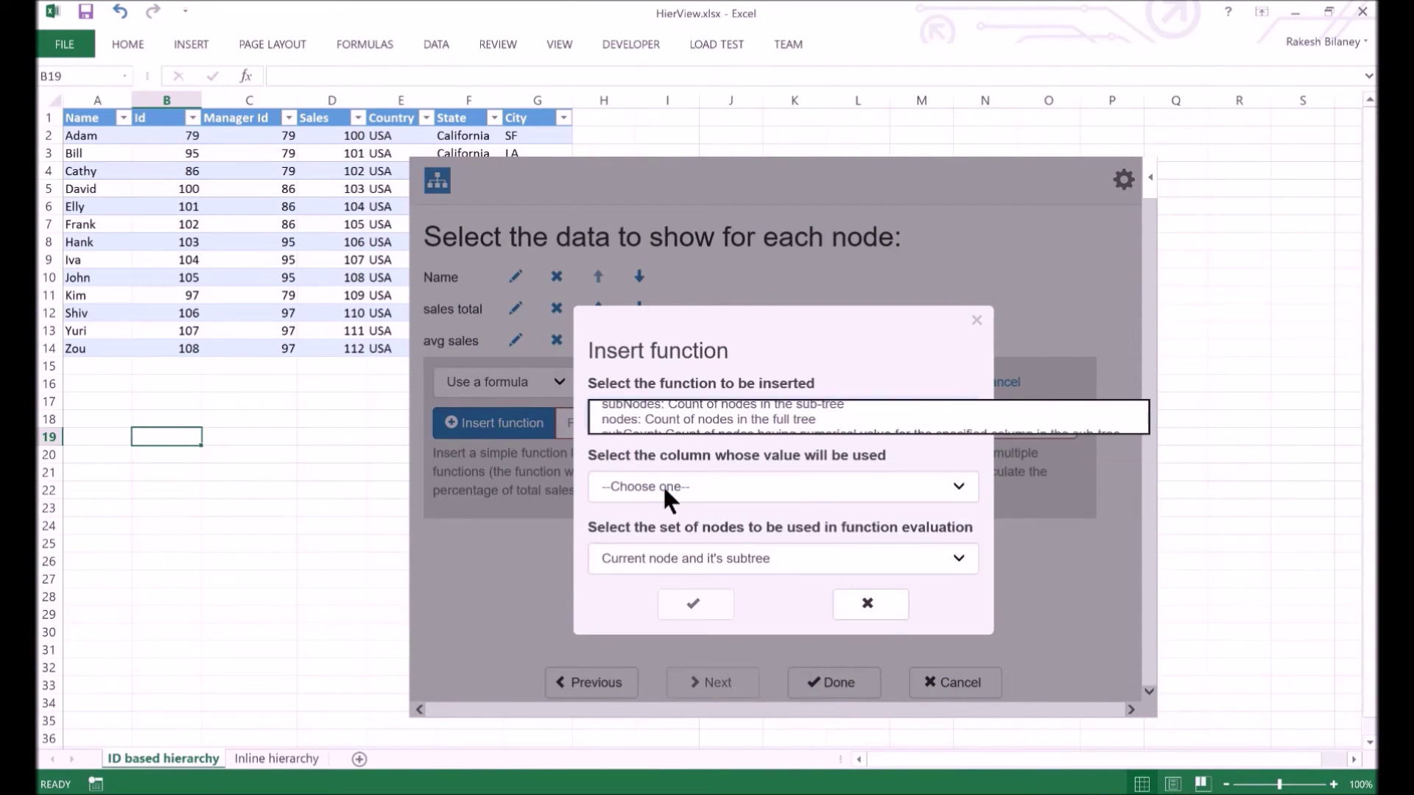
pyautogui.click(666, 486)
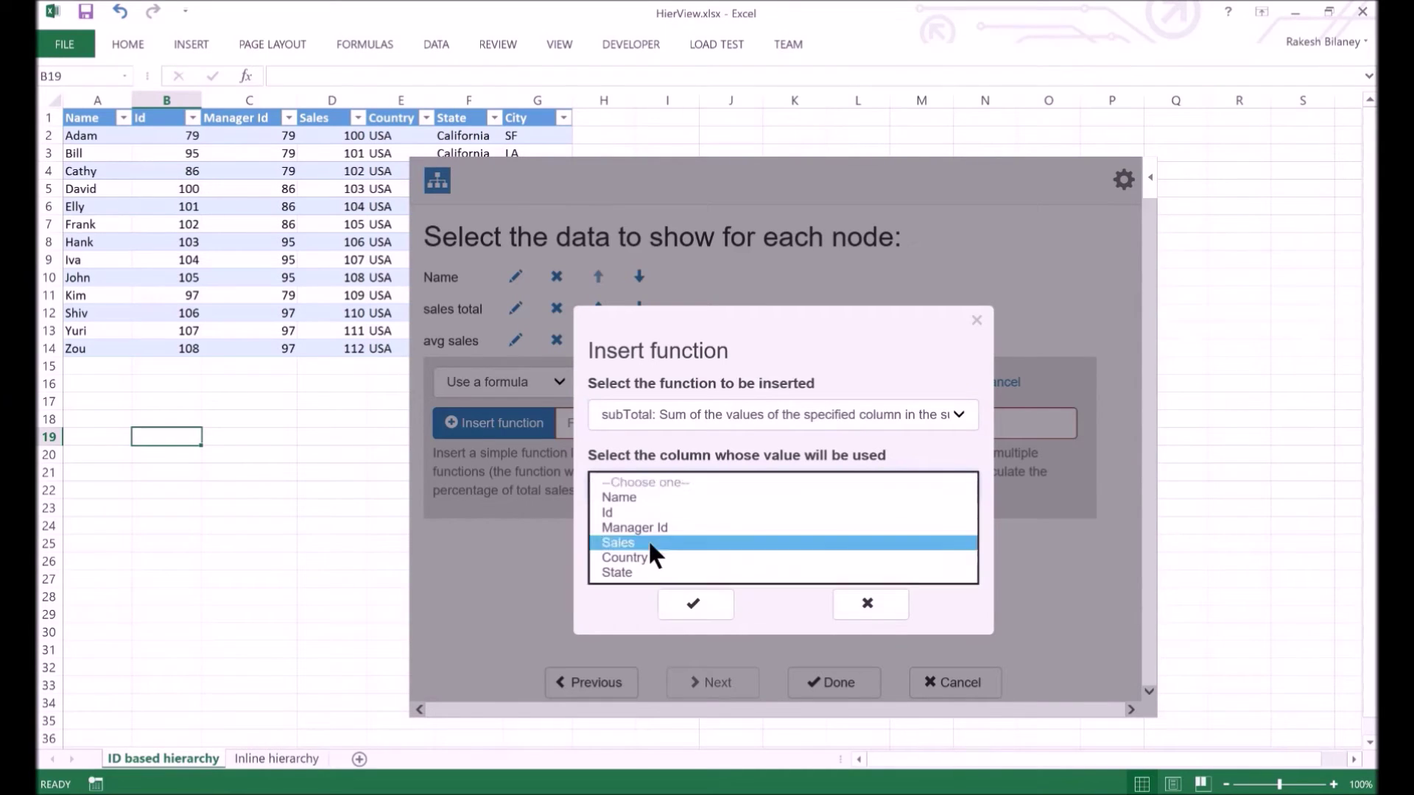
pyautogui.click(648, 543)
pyautogui.click(697, 605)
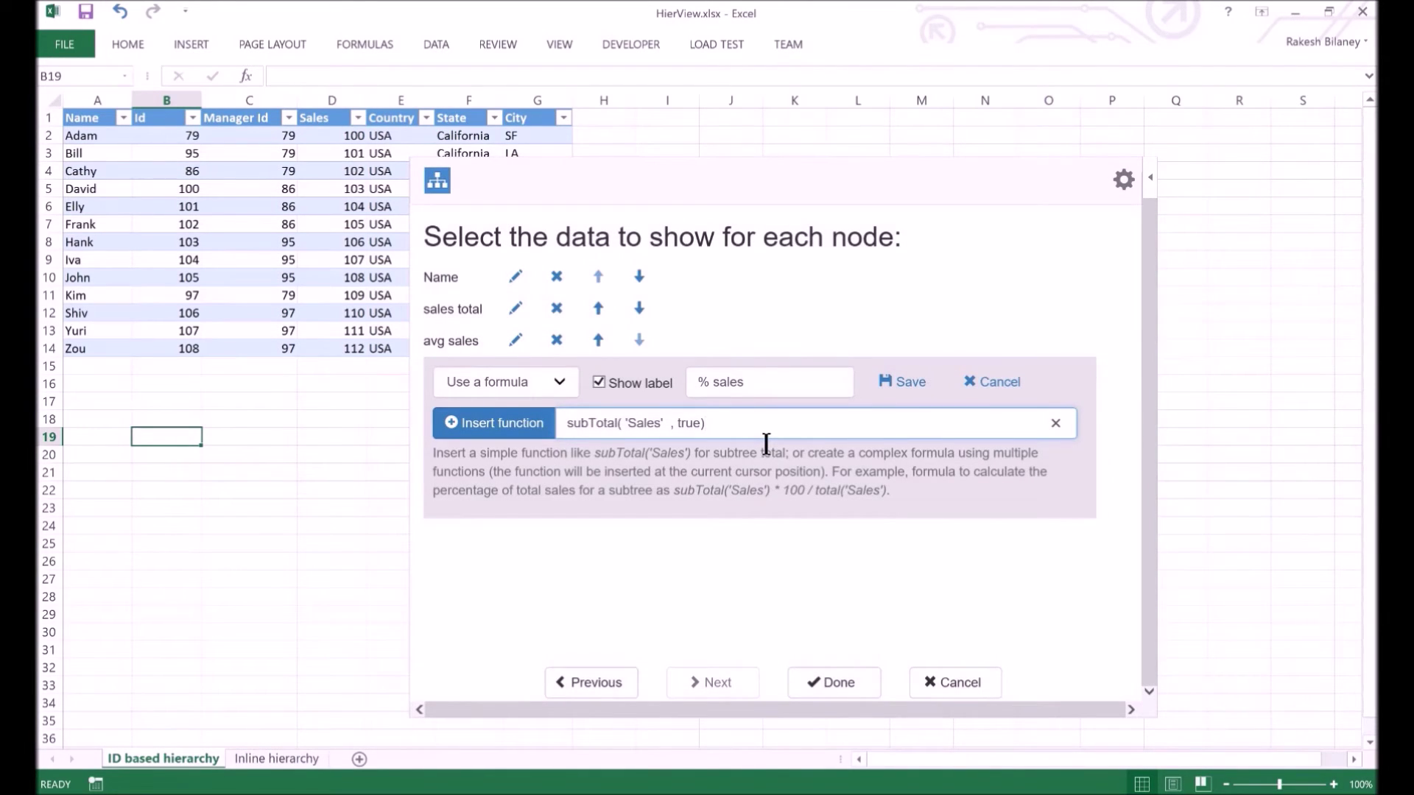
# Complete the formula as subTotal('Sales', true) / total('Sales') * 100
pyautogui.write('/')
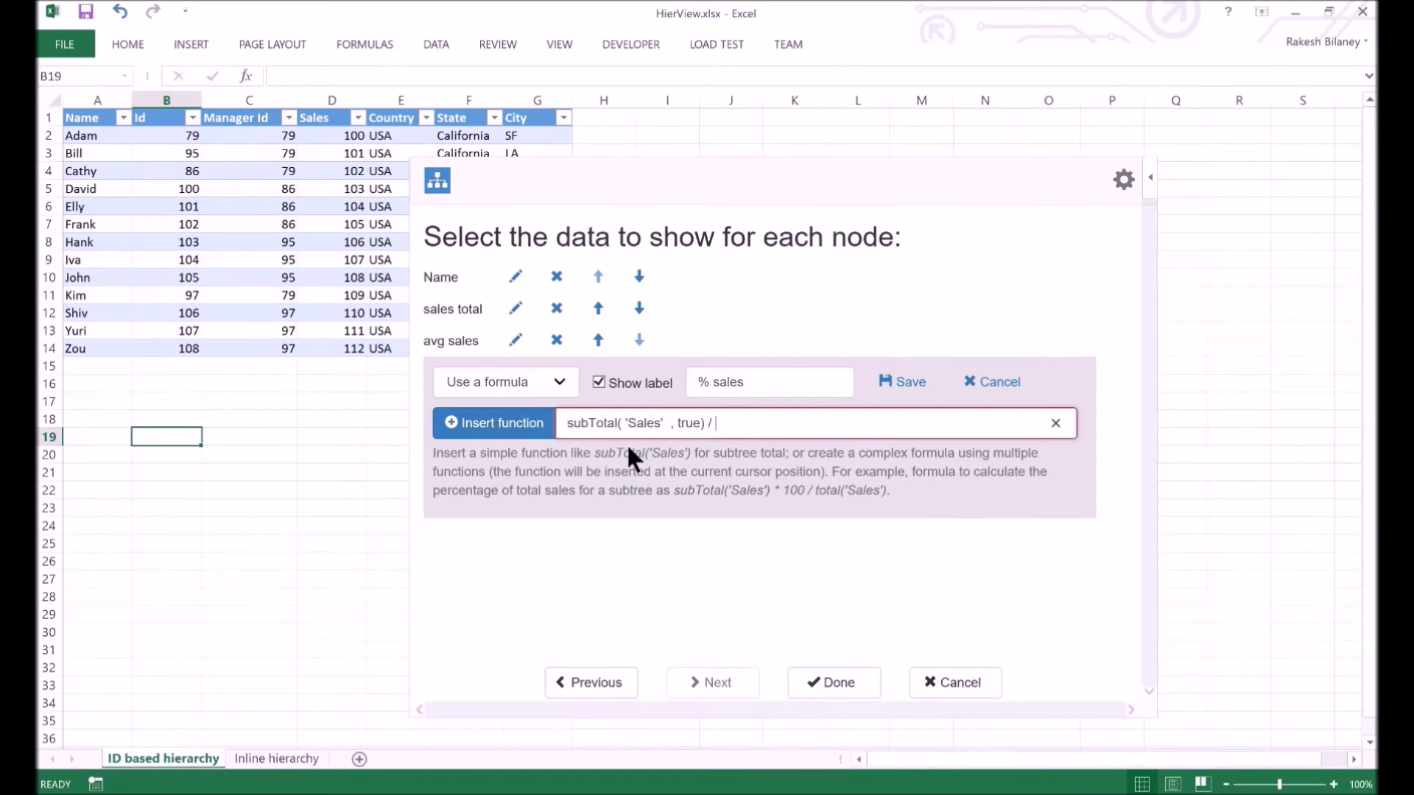
pyautogui.click(520, 434)
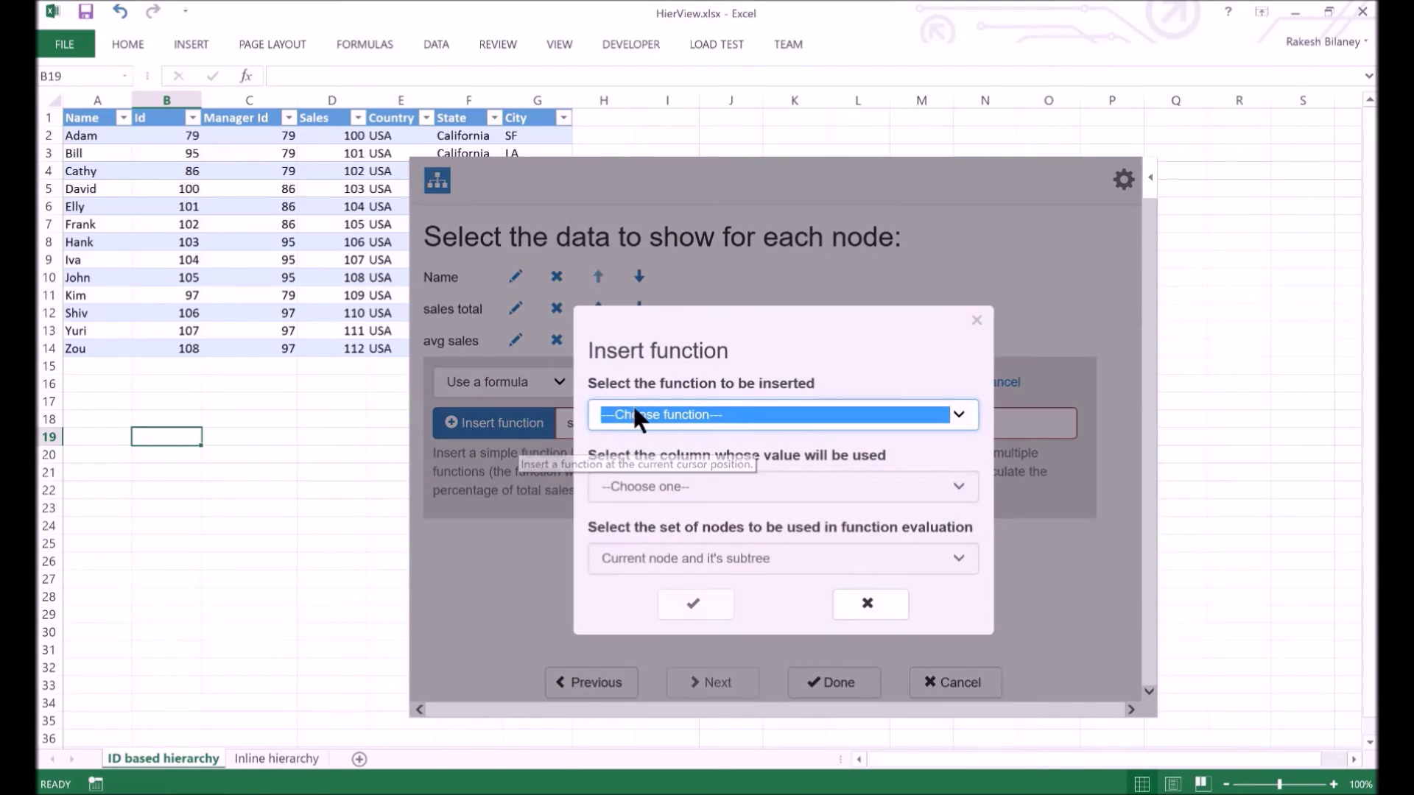
pyautogui.click(633, 405)
pyautogui.click(642, 506)
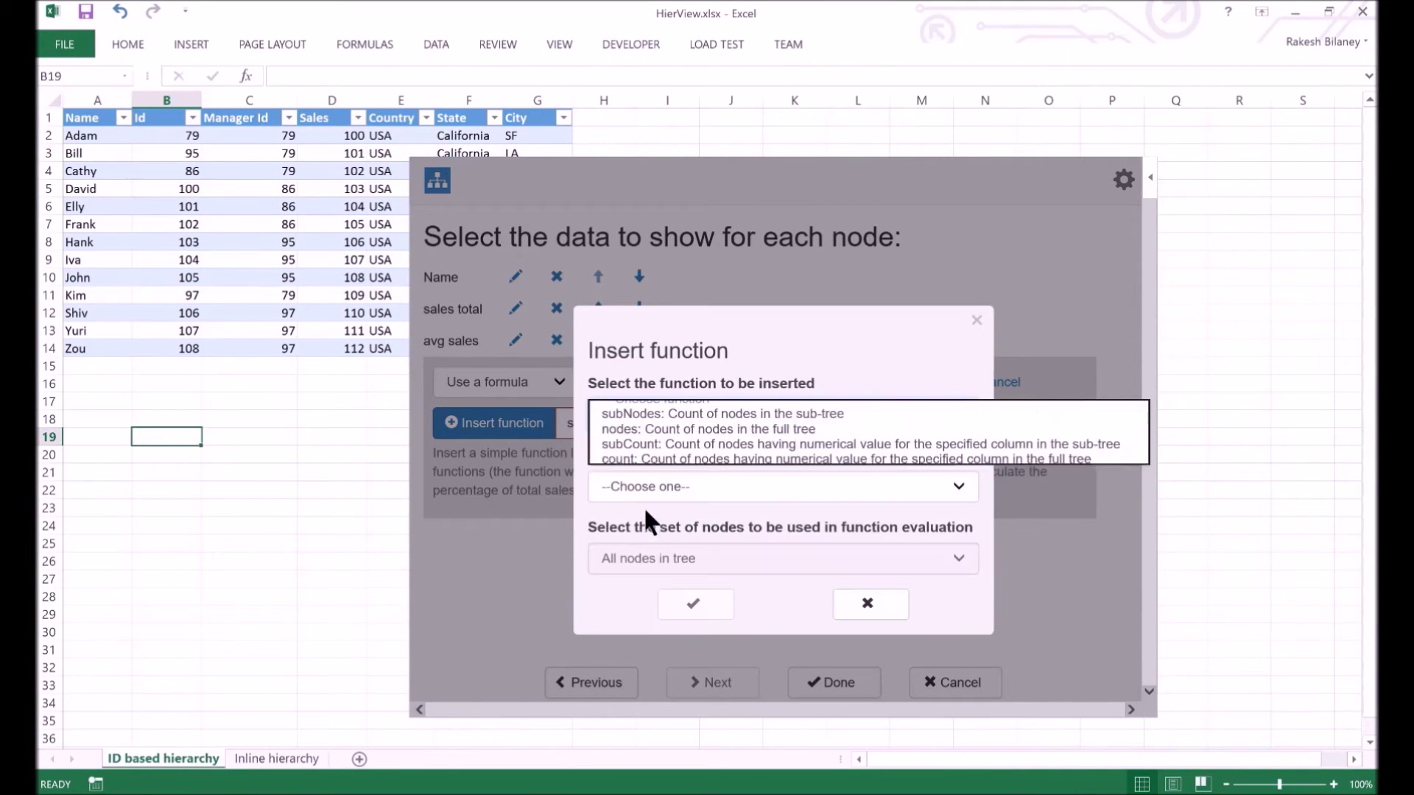
pyautogui.click(680, 488)
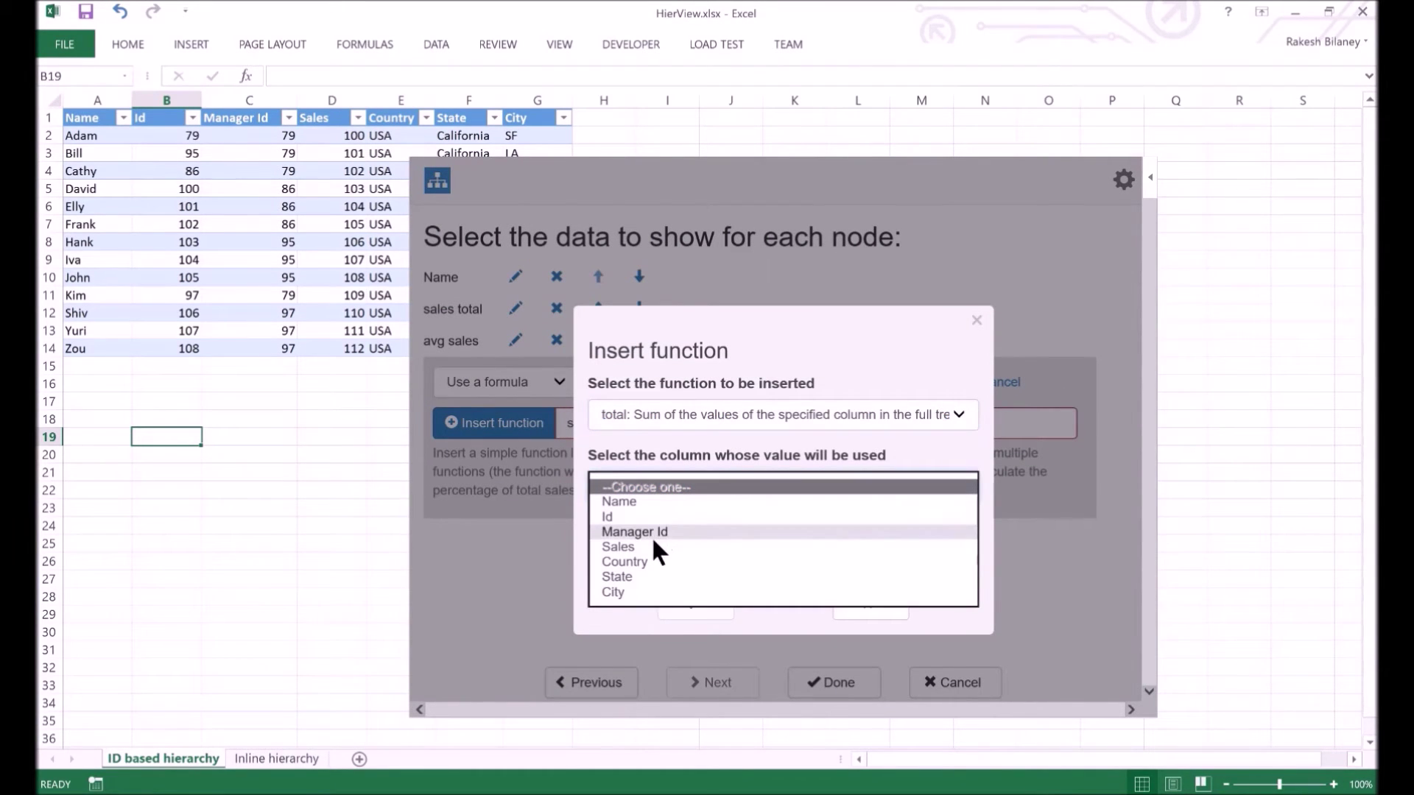
pyautogui.click(653, 545)
pyautogui.click(694, 603)
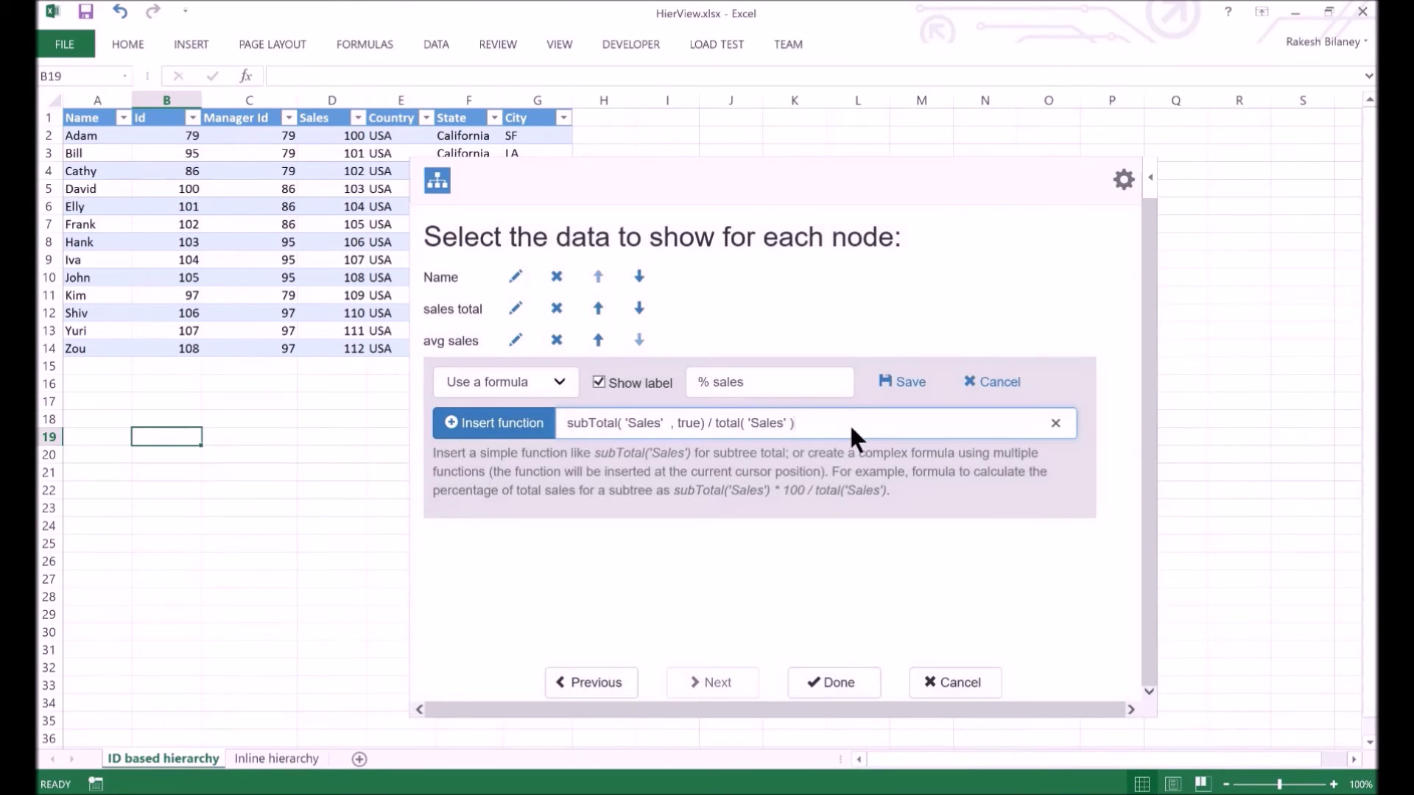
pyautogui.write('* 100')
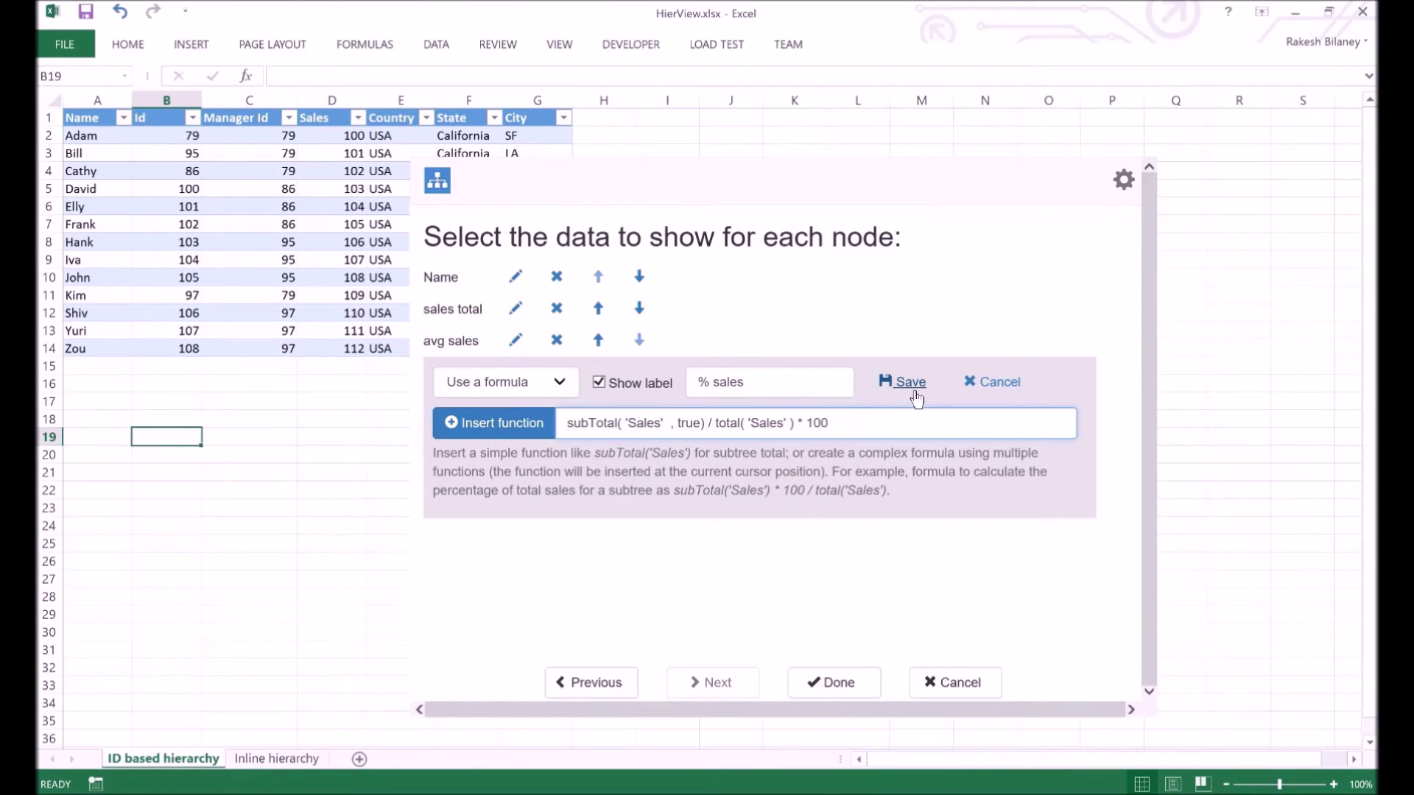
# Save the '% sales' line, render the tree and pan it to show more nodes
pyautogui.click(956, 341)
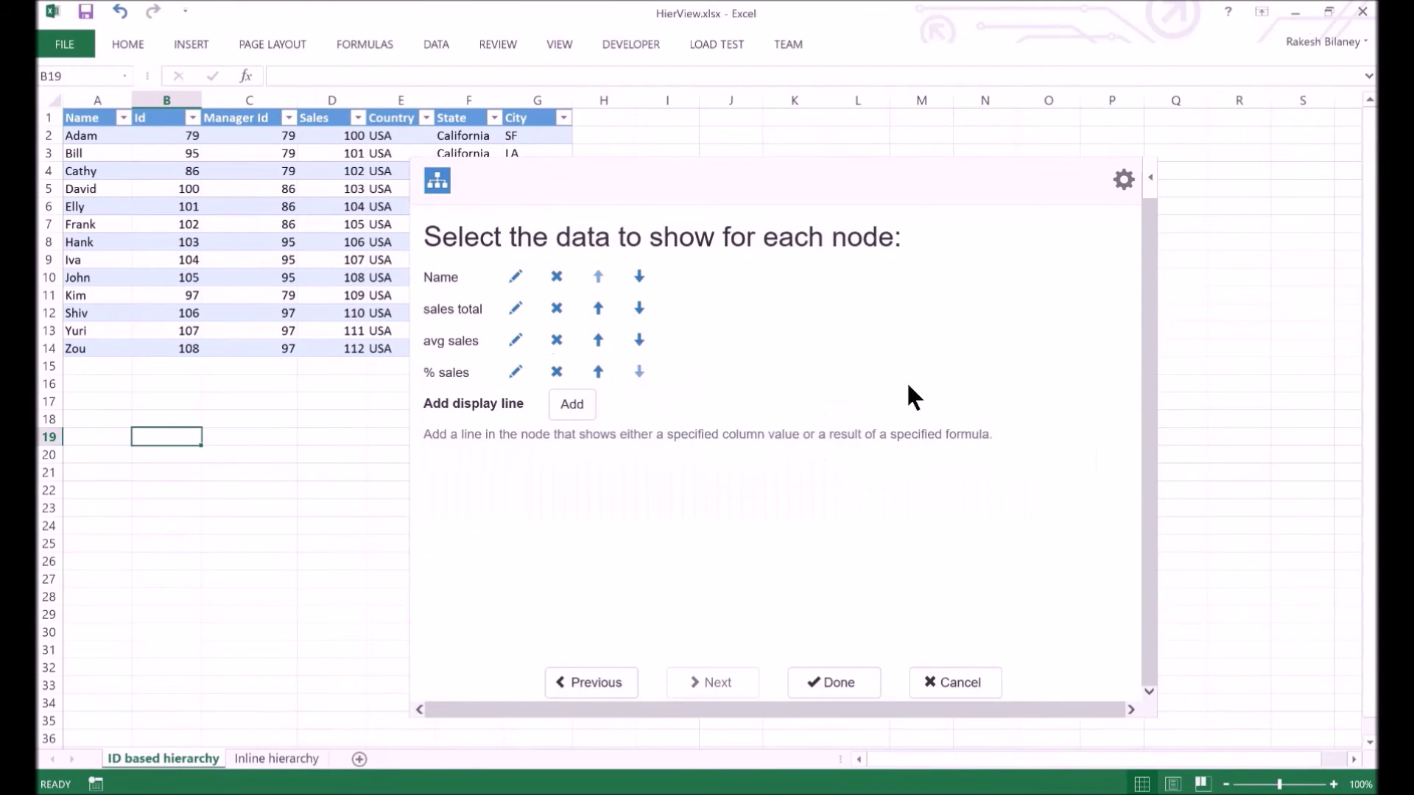
pyautogui.click(847, 685)
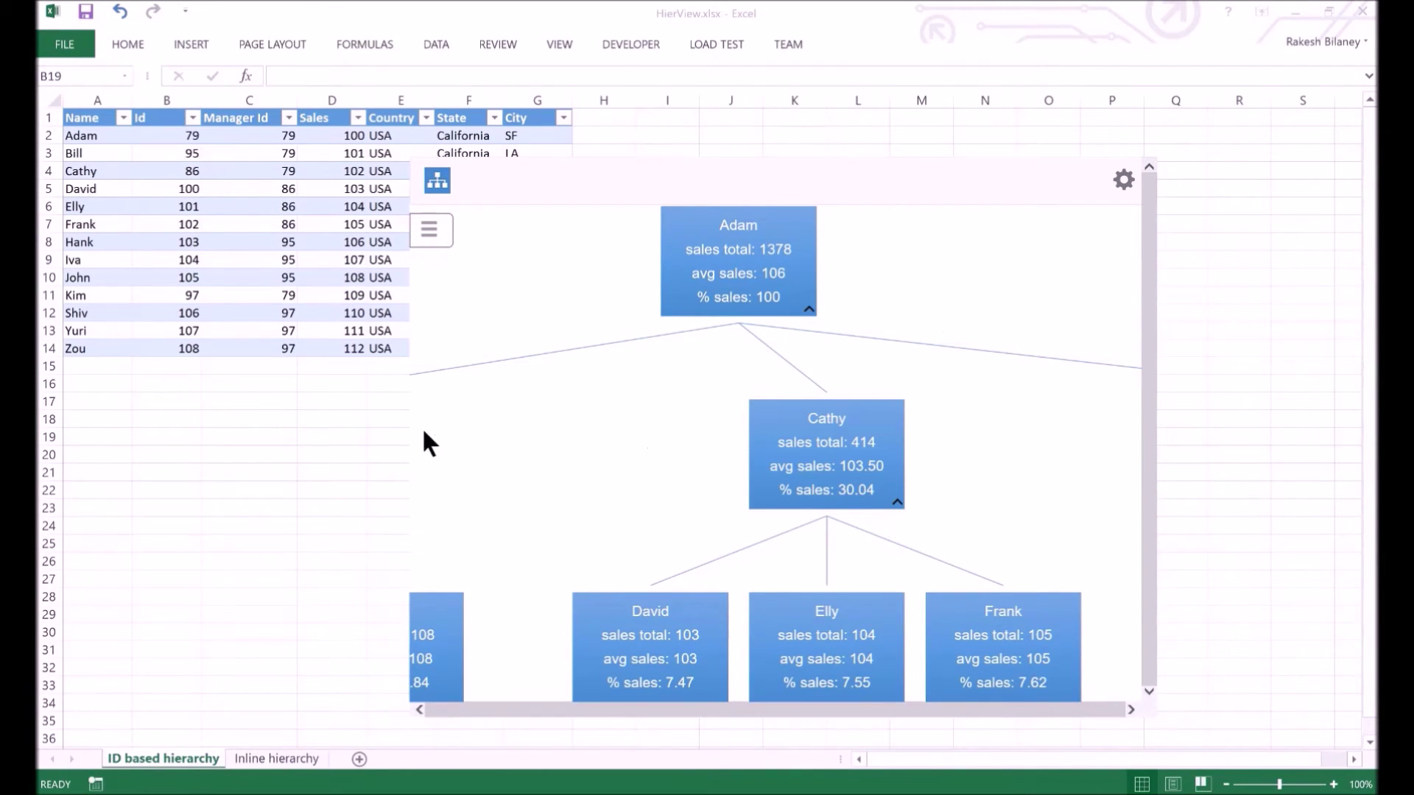
pyautogui.click(739, 517)
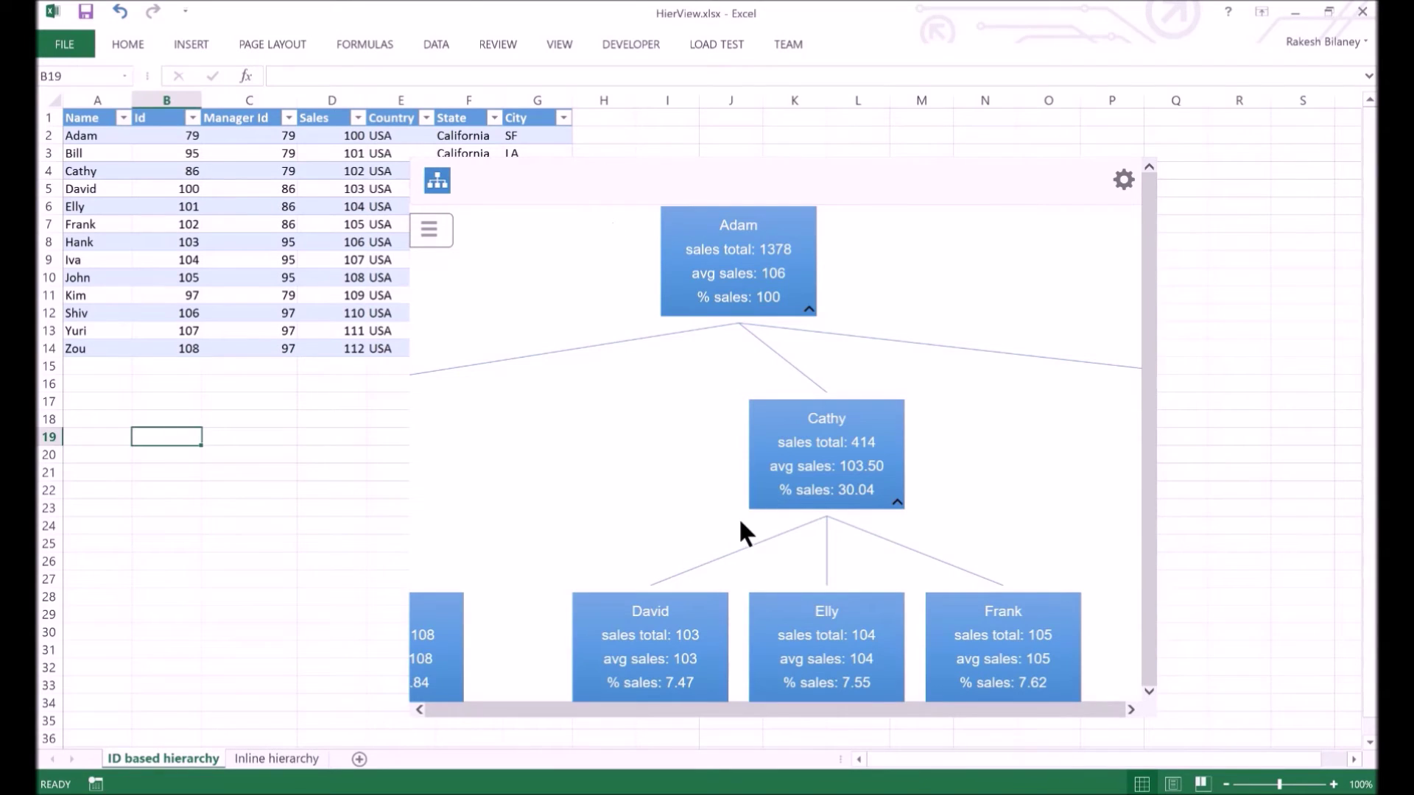
pyautogui.moveTo(729, 515); pyautogui.dragTo(711, 424)
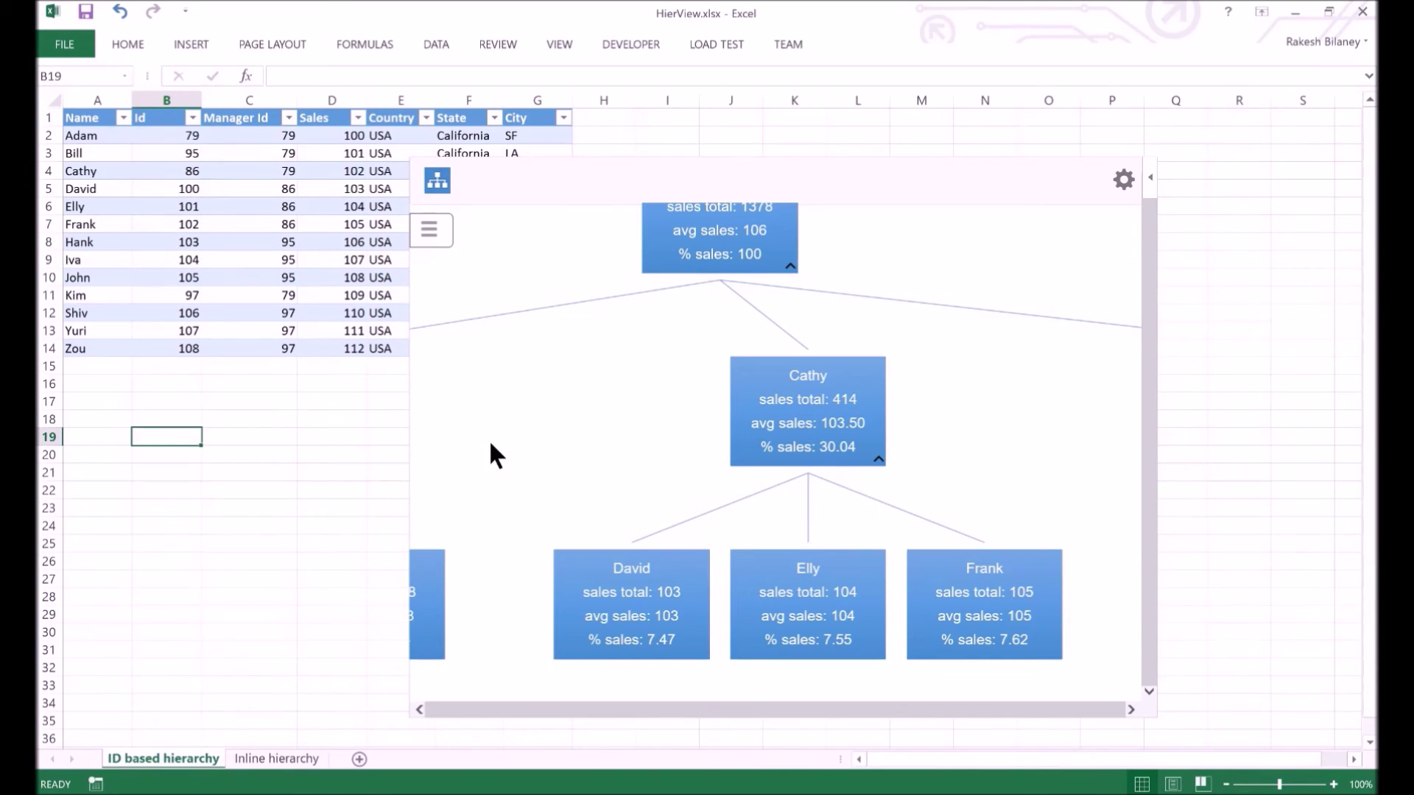
# Rename Elly to Liz in cell A6
pyautogui.click(116, 211)
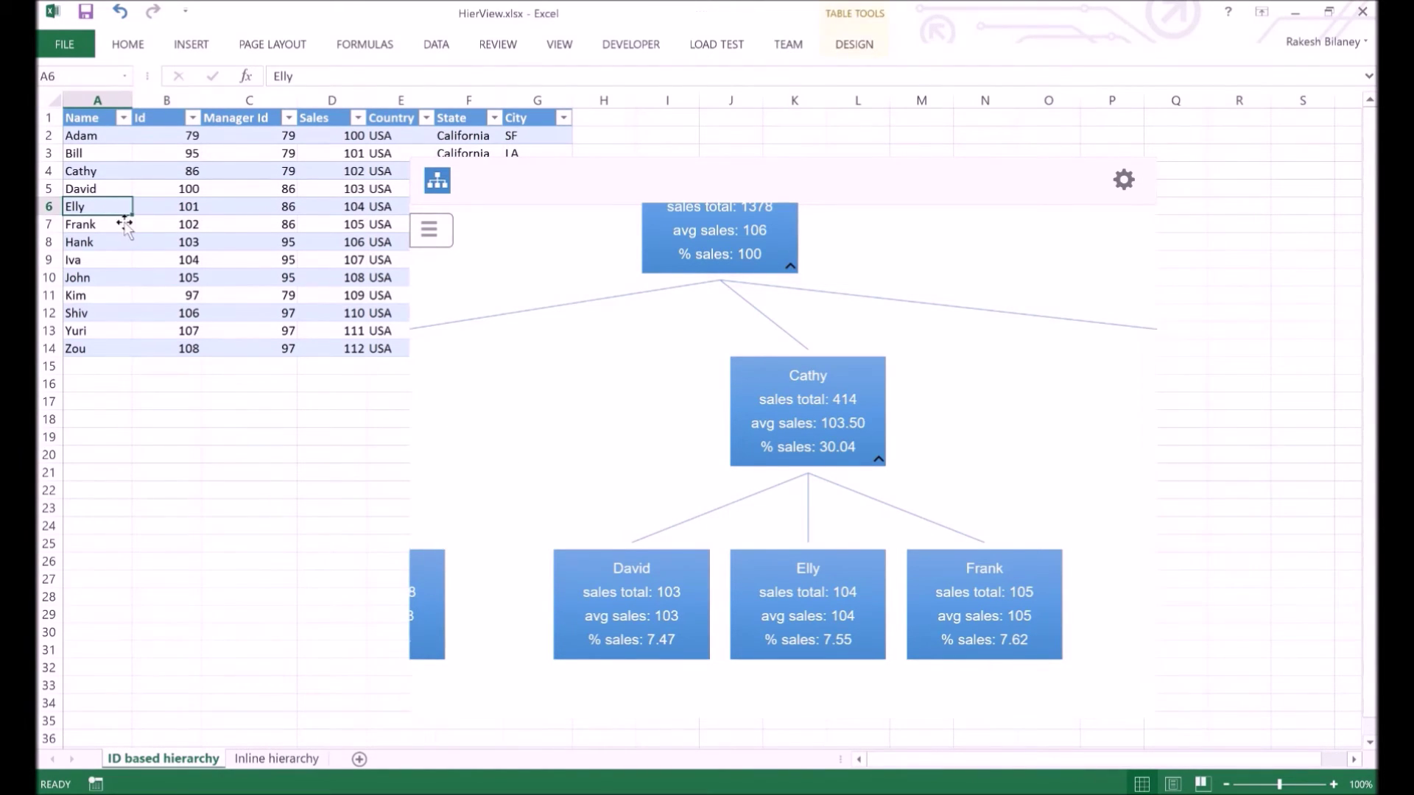
pyautogui.doubleClick(121, 215)
pyautogui.doubleClick(118, 210)
pyautogui.doubleClick(123, 221)
pyautogui.write('Liz')
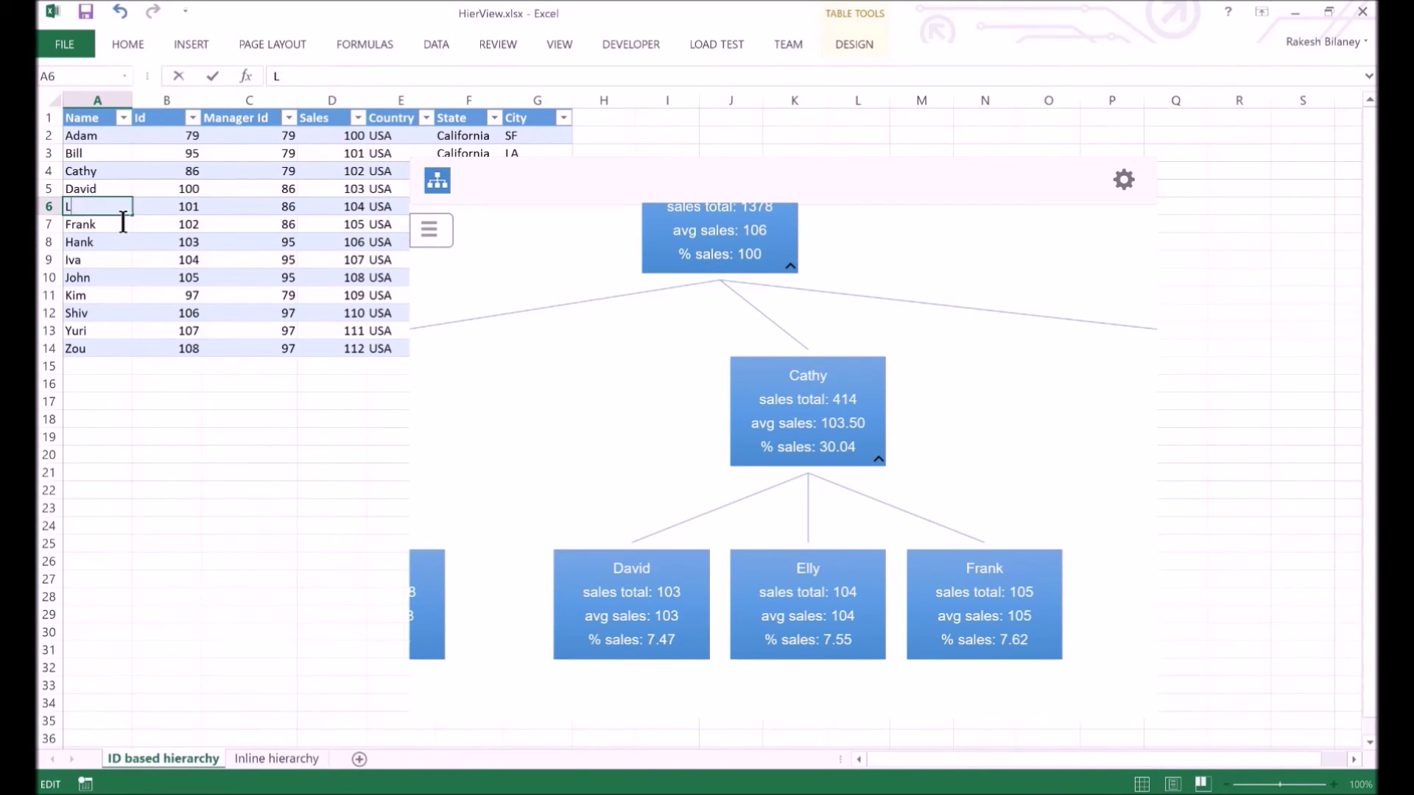
pyautogui.press('Tab')
pyautogui.press('Tab')
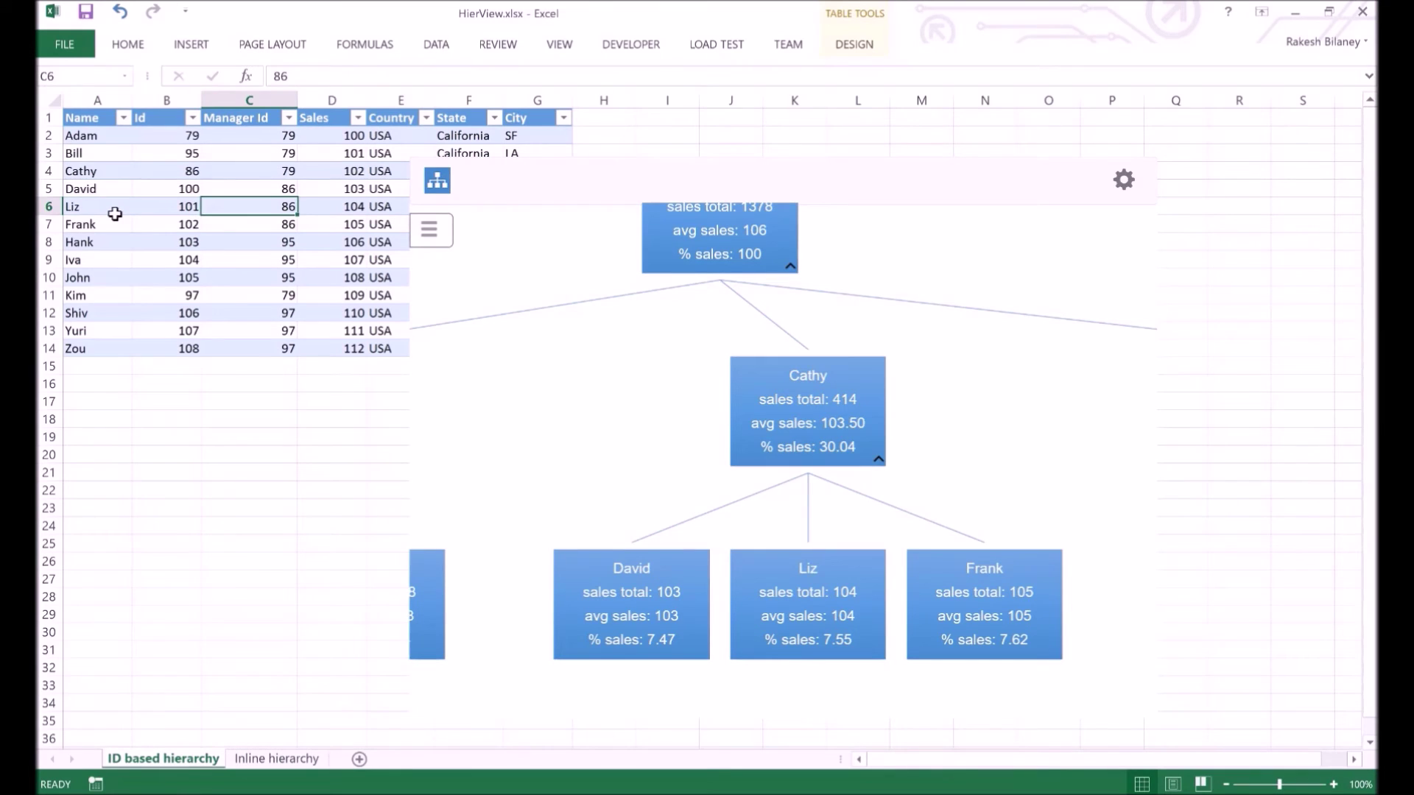
# Change Liz's sales in D6 from 104 to 120
pyautogui.press('Tab')
pyautogui.write('120')
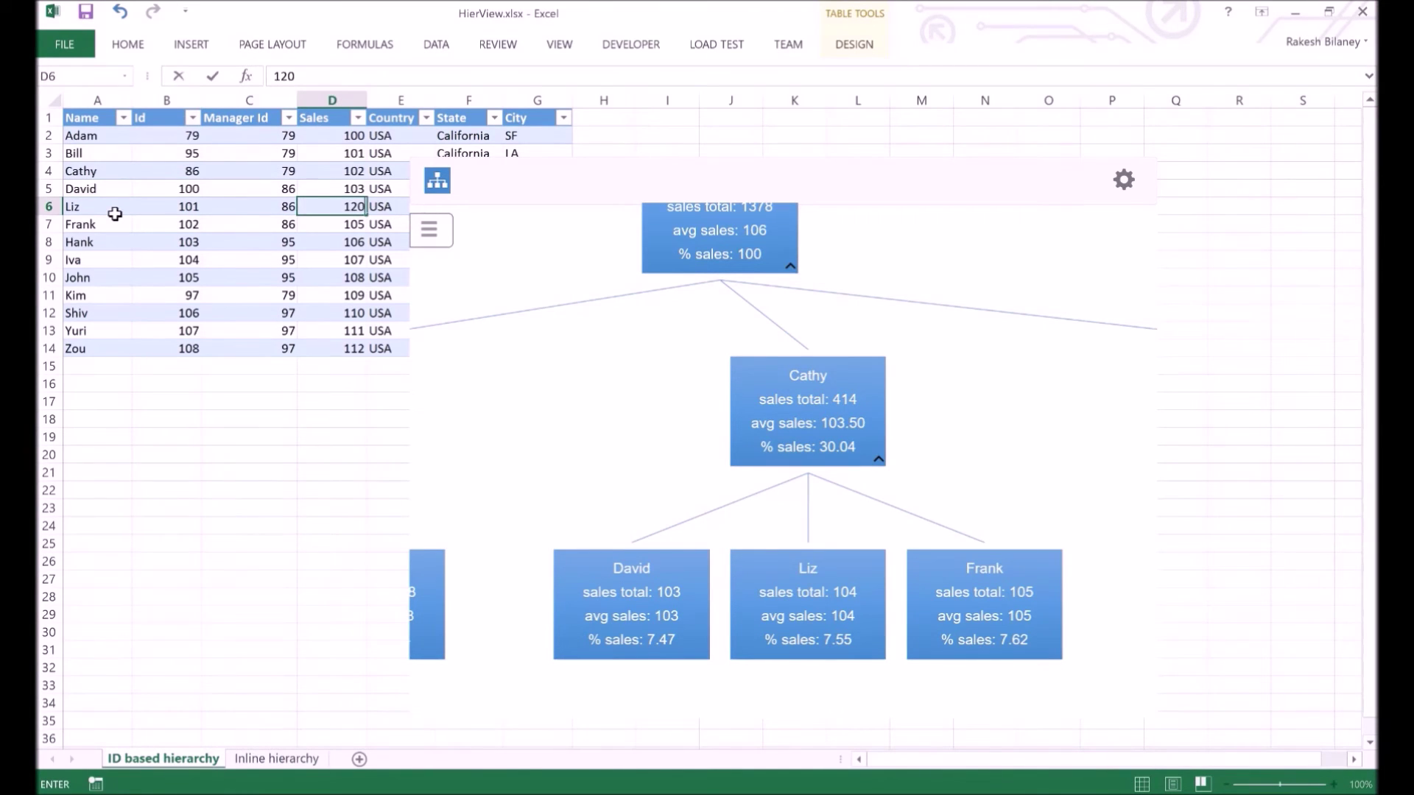
pyautogui.press('Return')
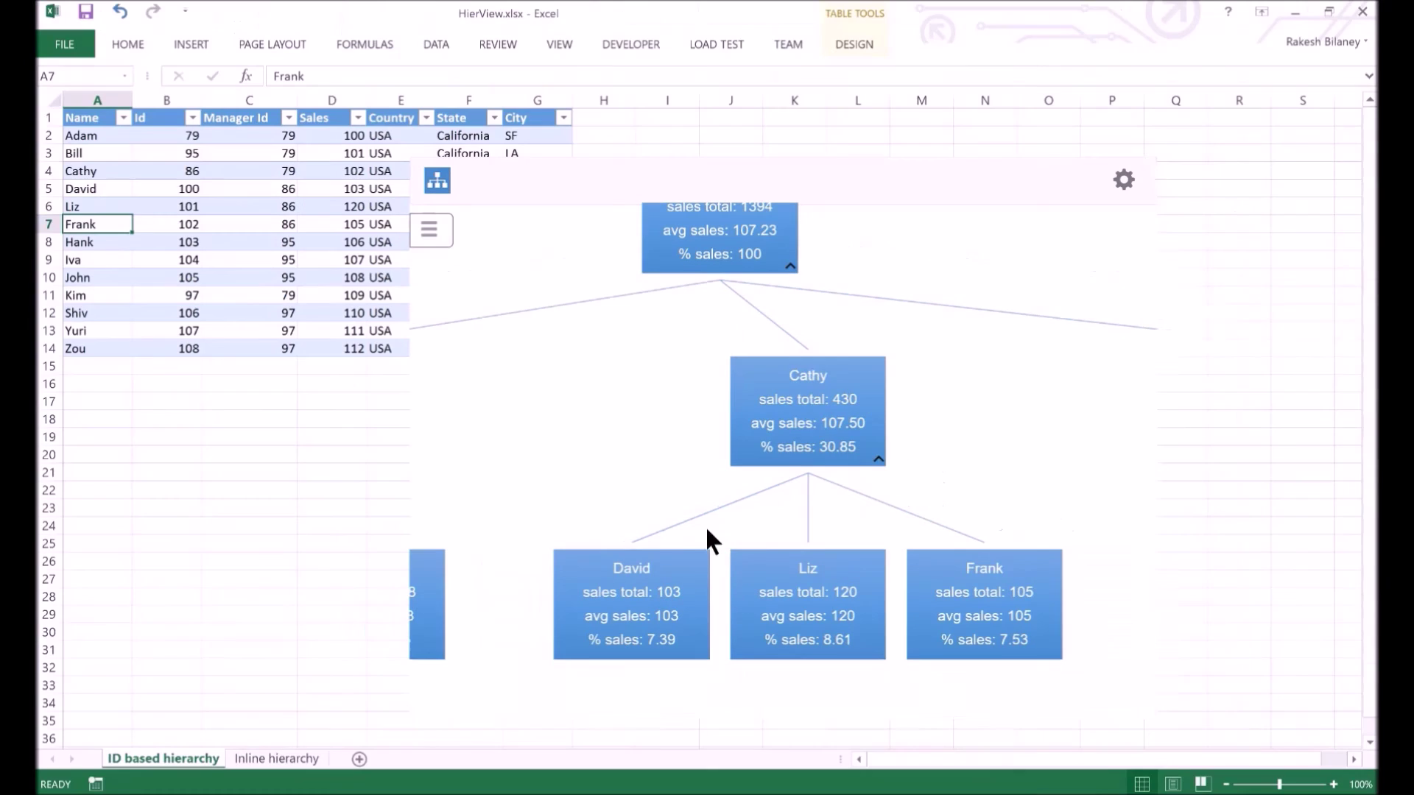
pyautogui.click(280, 418)
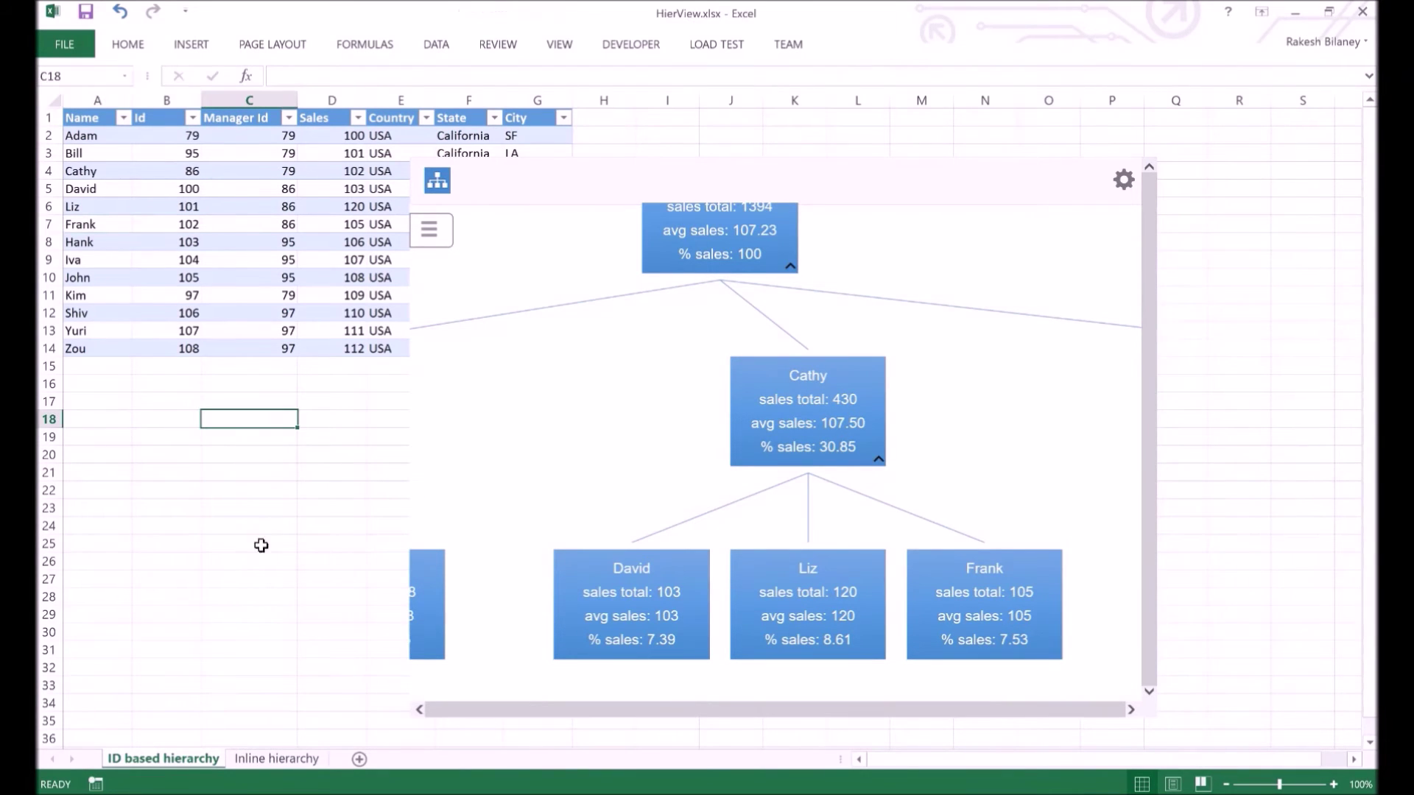
# Switch to the Inline hierarchy sheet with its Country, State and City employee table
pyautogui.click(291, 758)
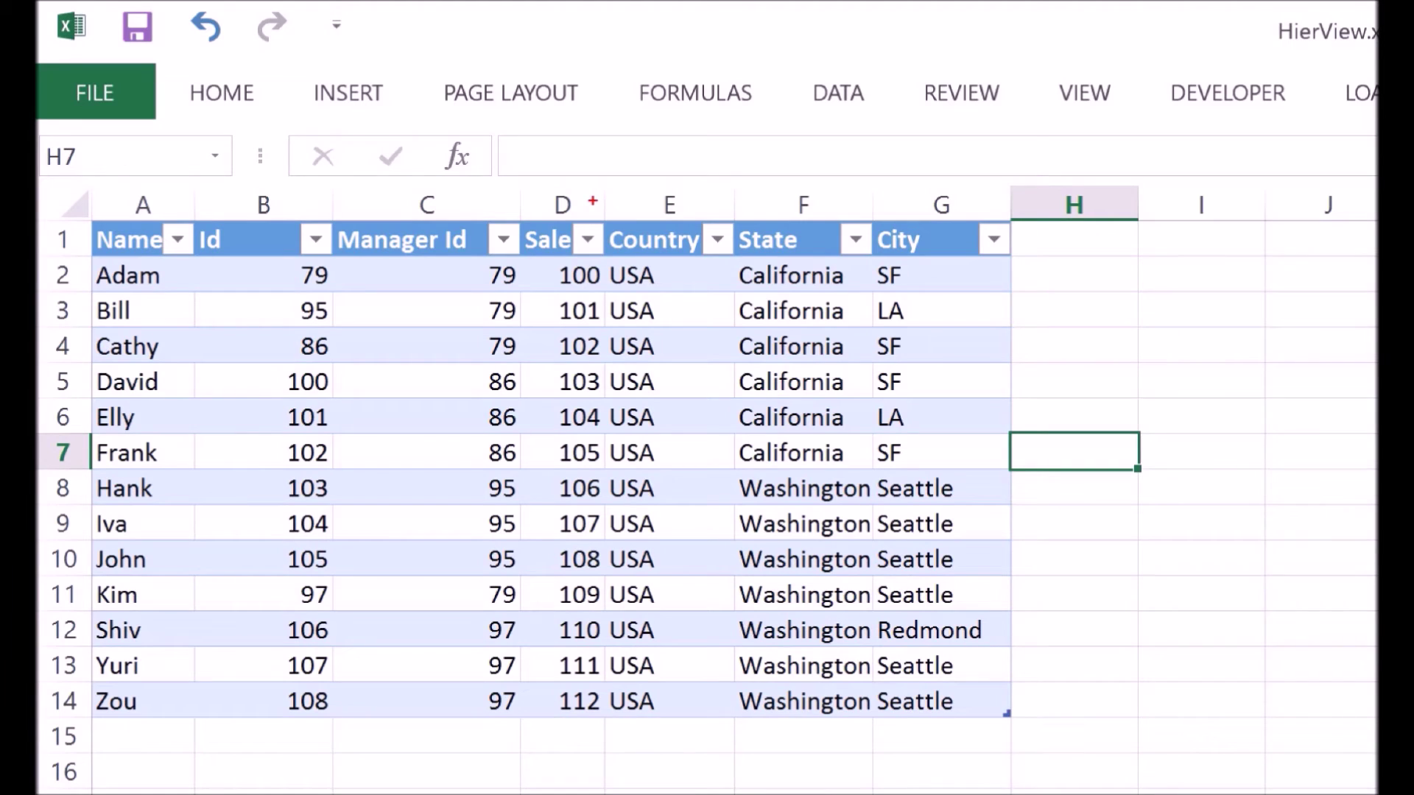
pyautogui.moveTo(594, 202)
pyautogui.mouseDown()
pyautogui.moveTo(925, 483)
pyautogui.moveTo(1016, 626)
pyautogui.moveTo(1048, 702)
pyautogui.moveTo(1040, 733)
pyautogui.mouseUp()
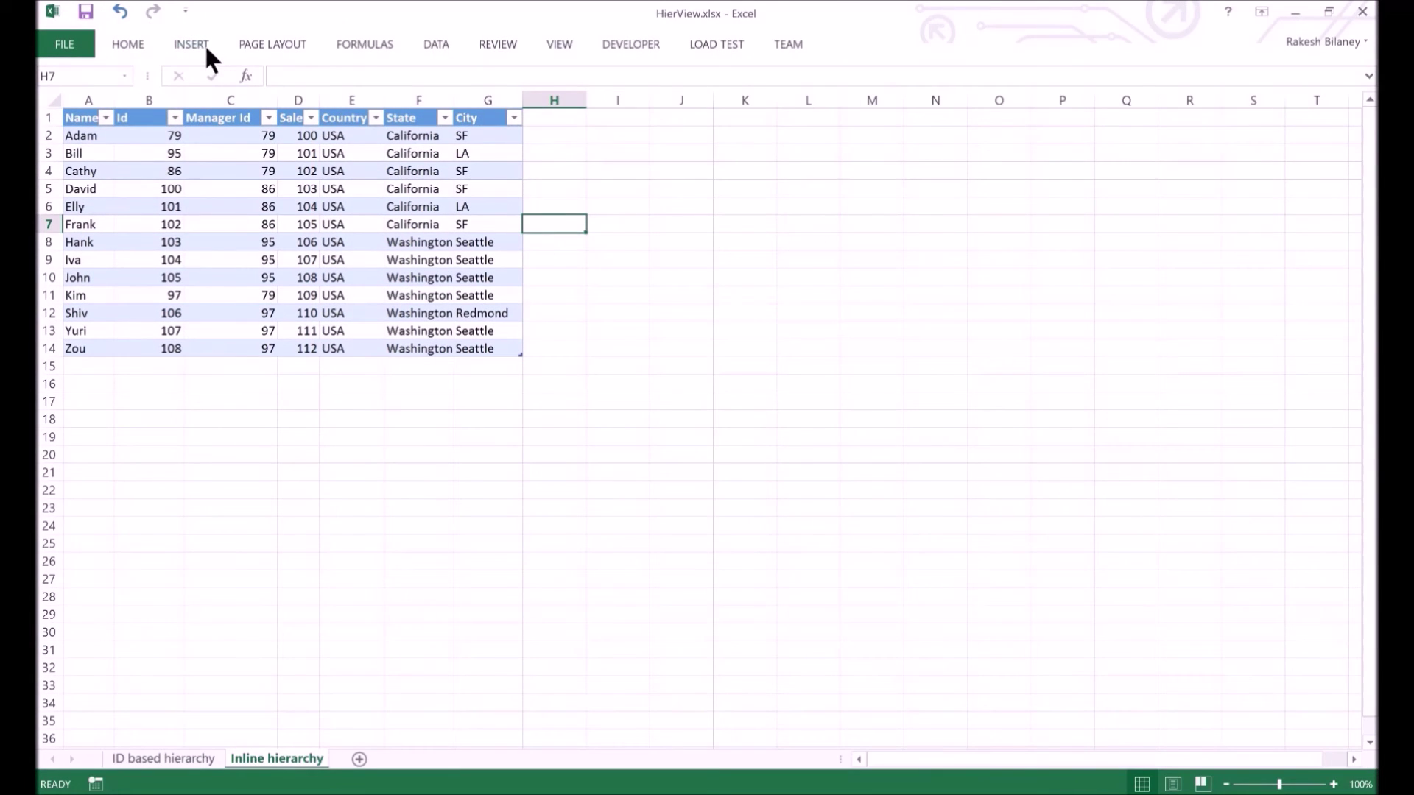
pyautogui.click(204, 42)
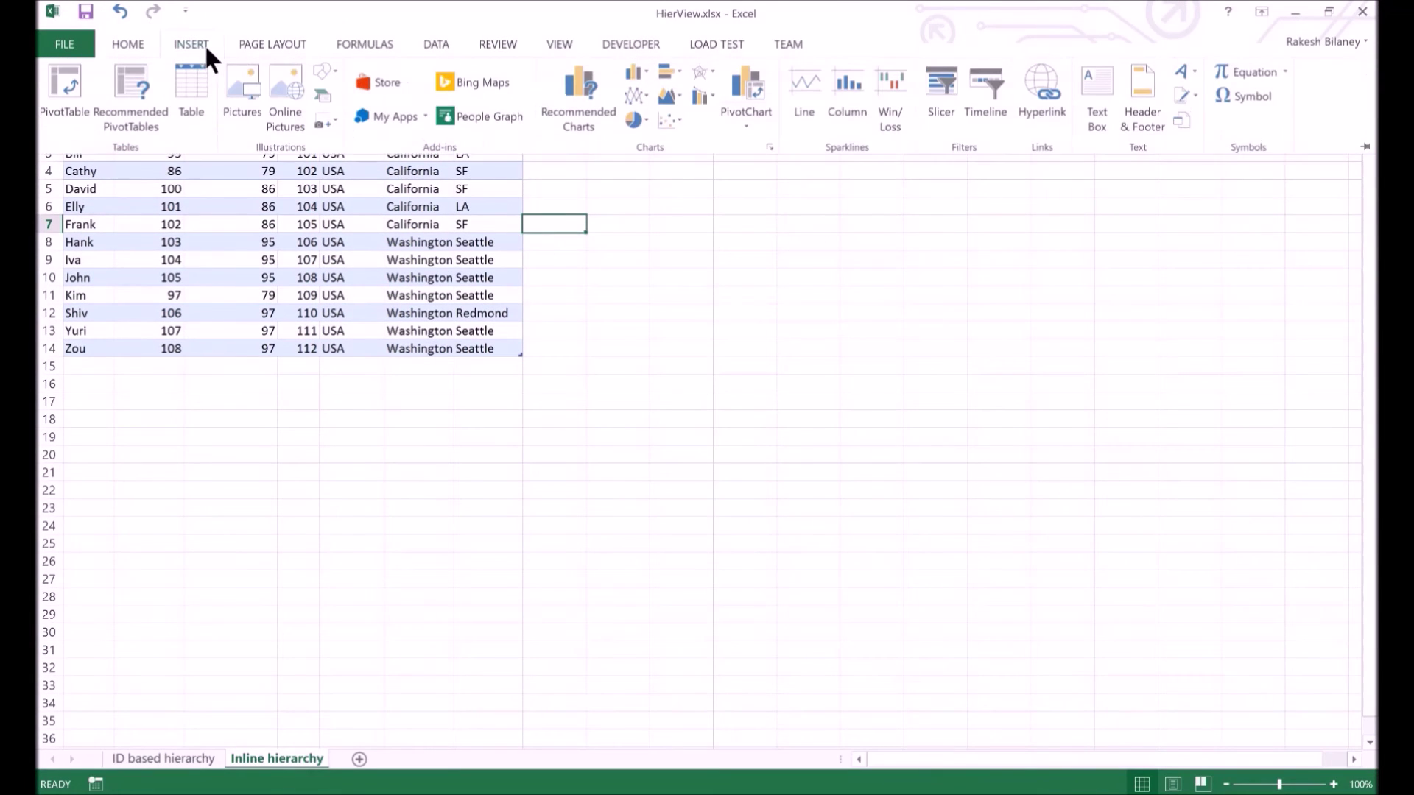
# Insert the HierView add-in from My Apps and set its data type to Inline hierarchy
pyautogui.click(425, 118)
pyautogui.click(425, 171)
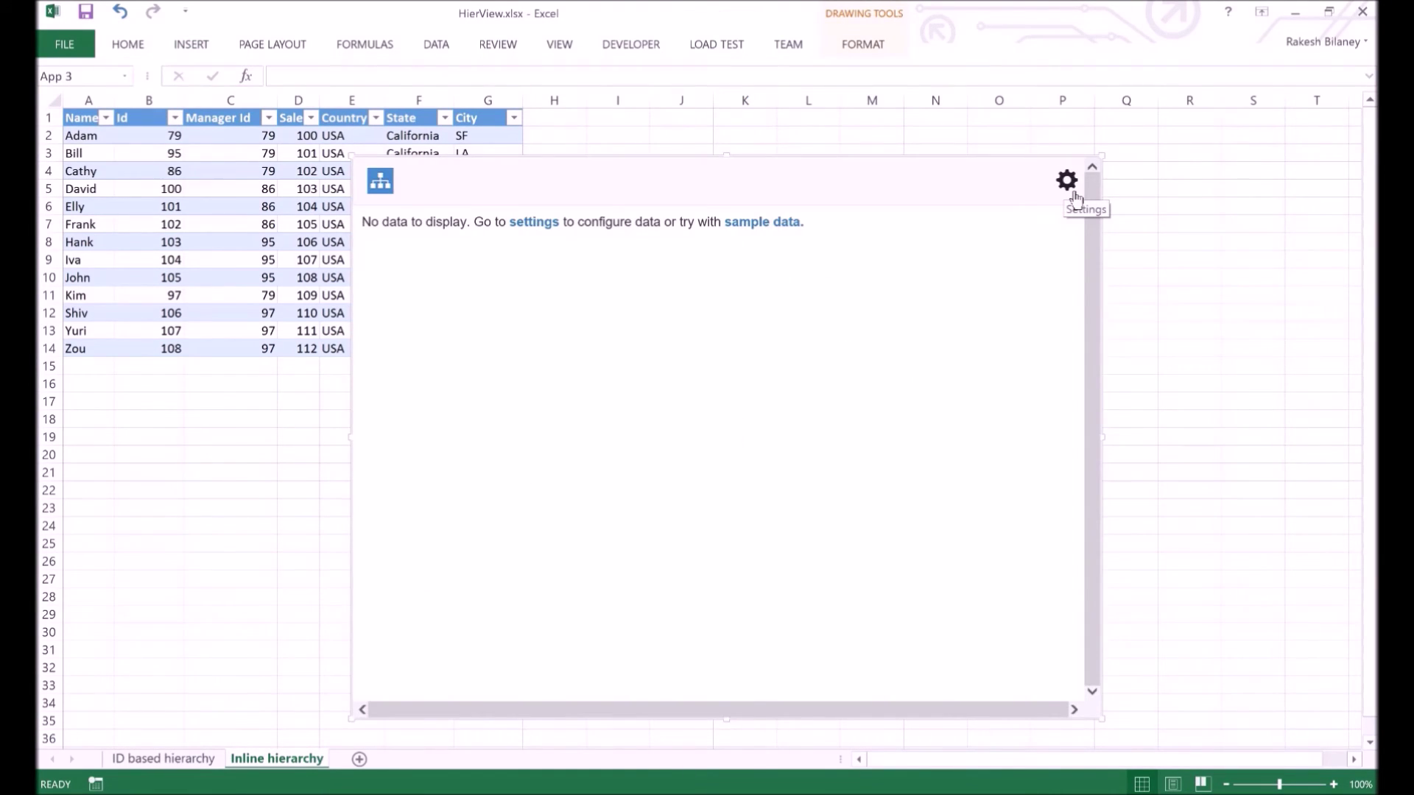
pyautogui.click(1067, 182)
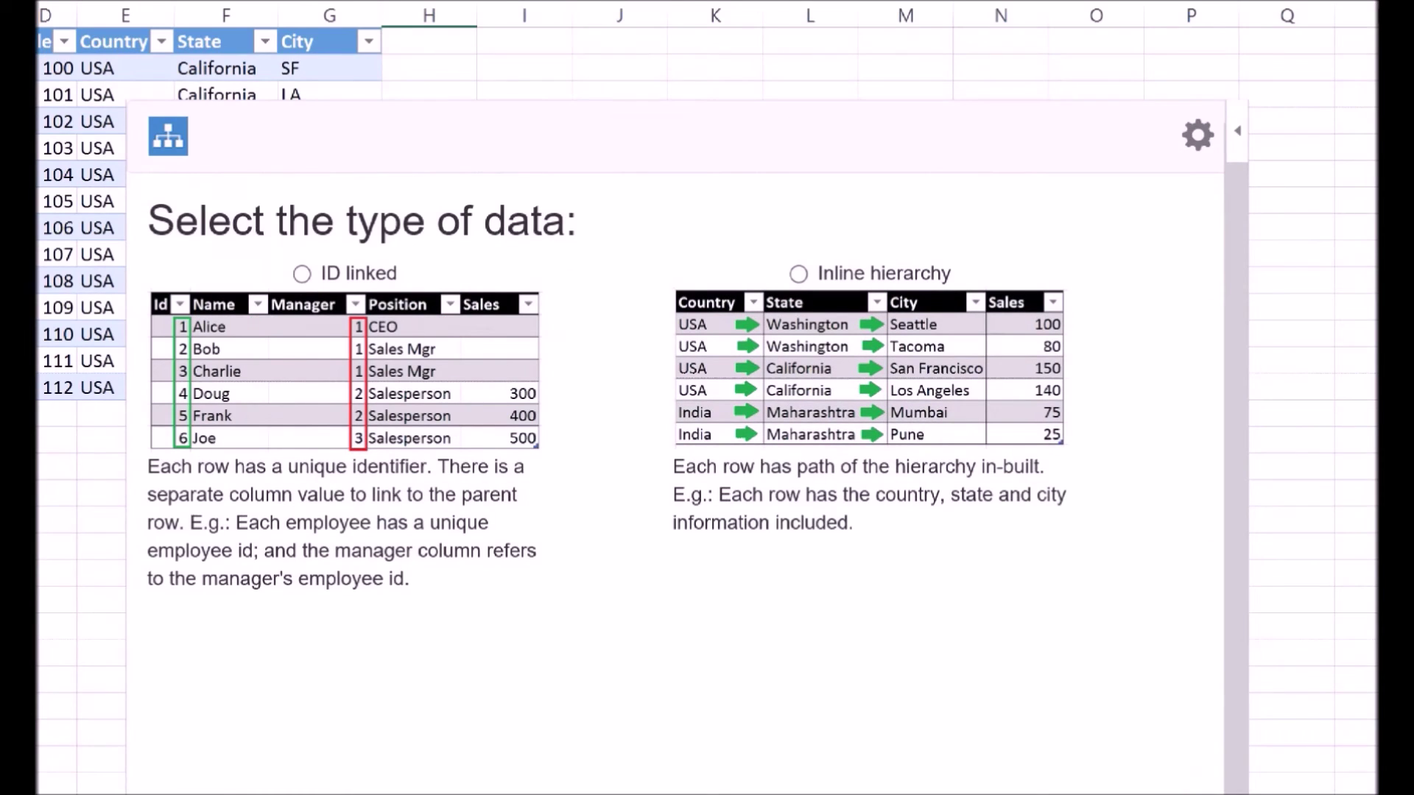
pyautogui.click(802, 273)
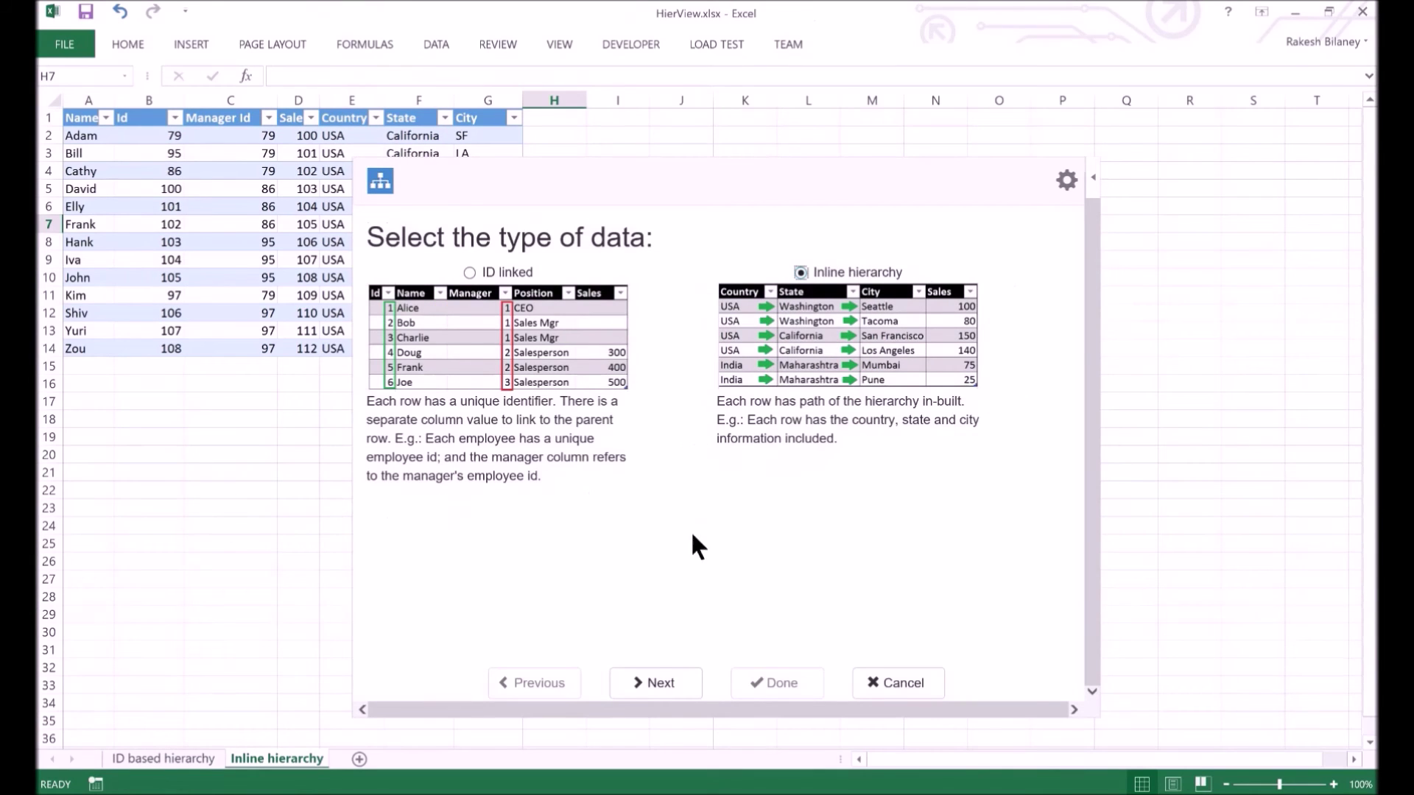
pyautogui.click(645, 674)
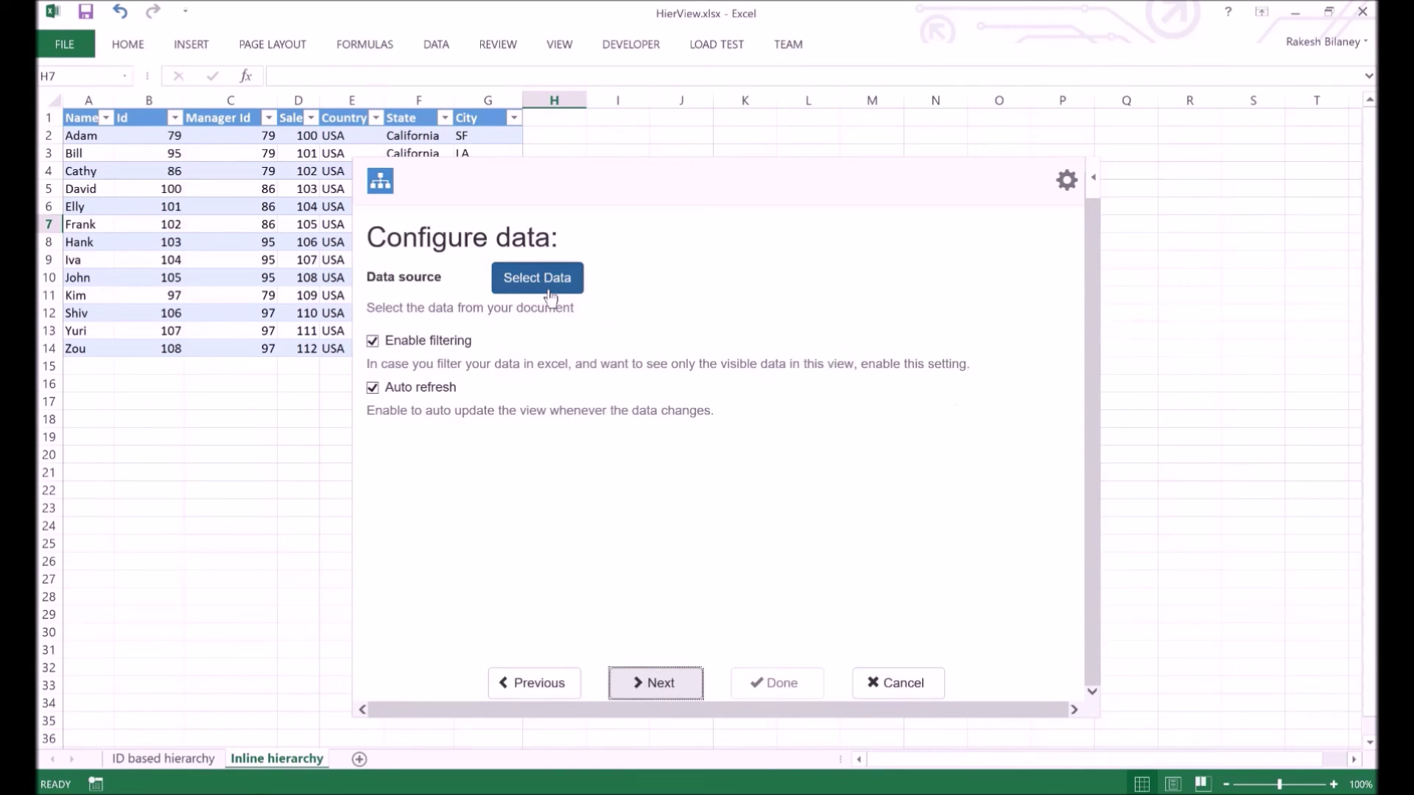
# Use the whole table Table2[#All] as data, with Enable filtering and Auto refresh off
pyautogui.click(549, 294)
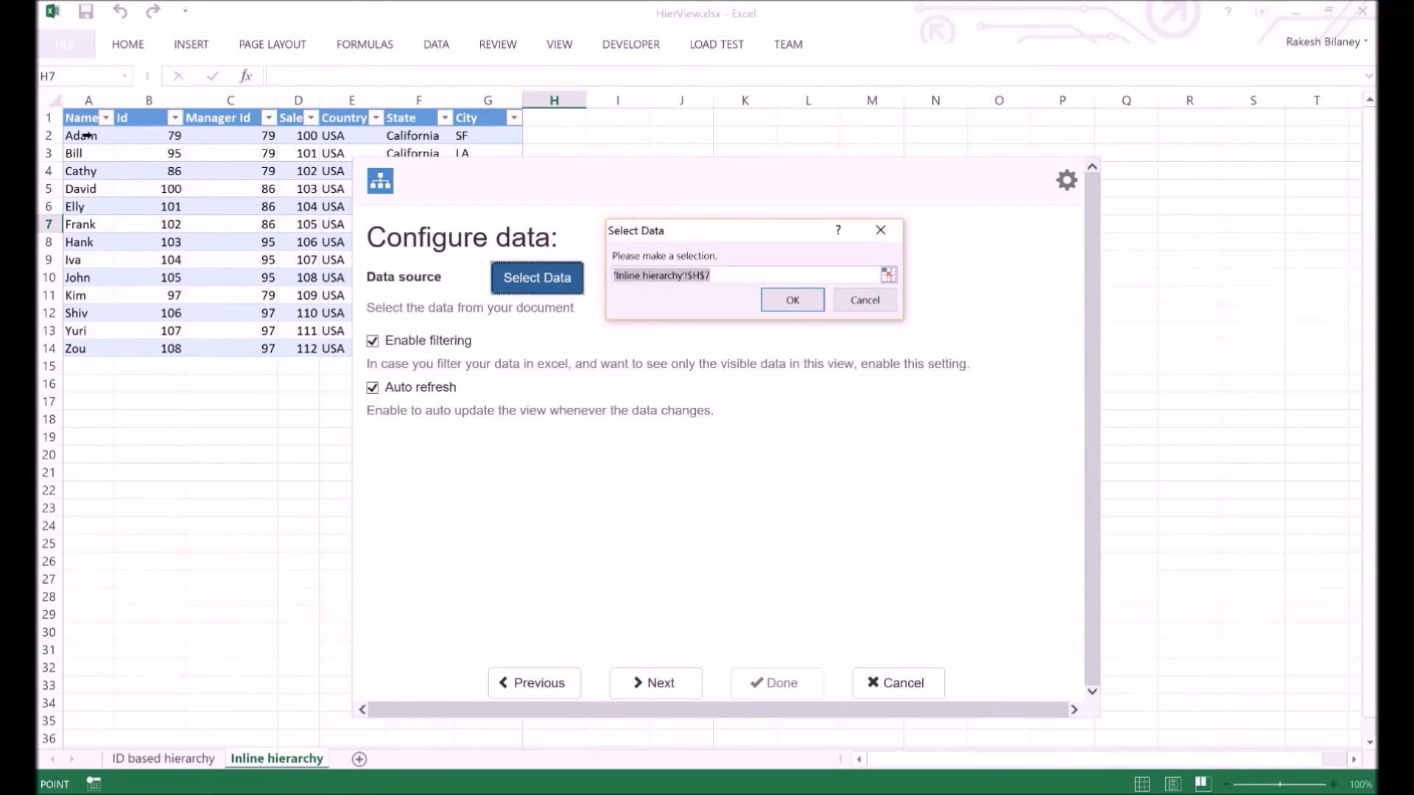
pyautogui.moveTo(87, 136); pyautogui.dragTo(483, 367)
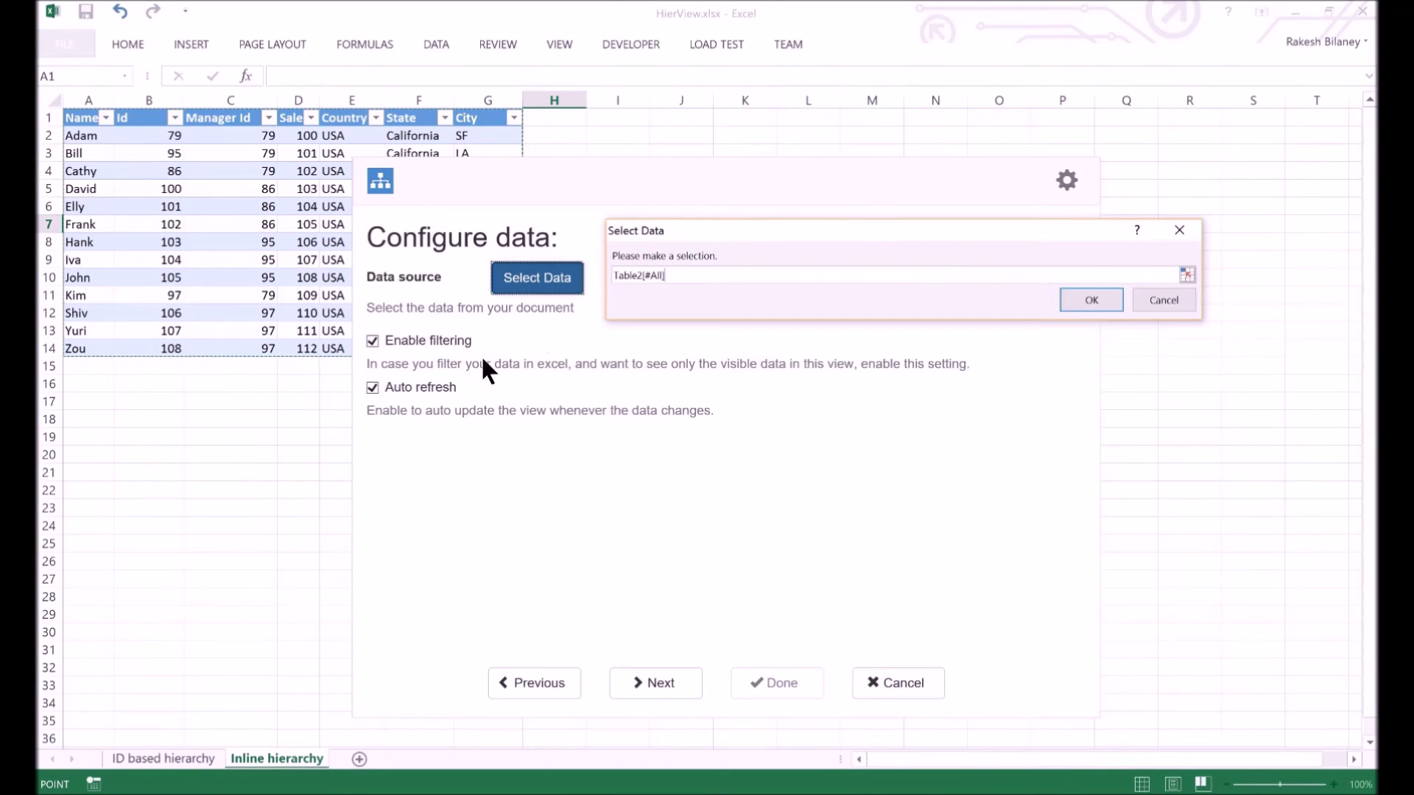
pyautogui.click(1106, 305)
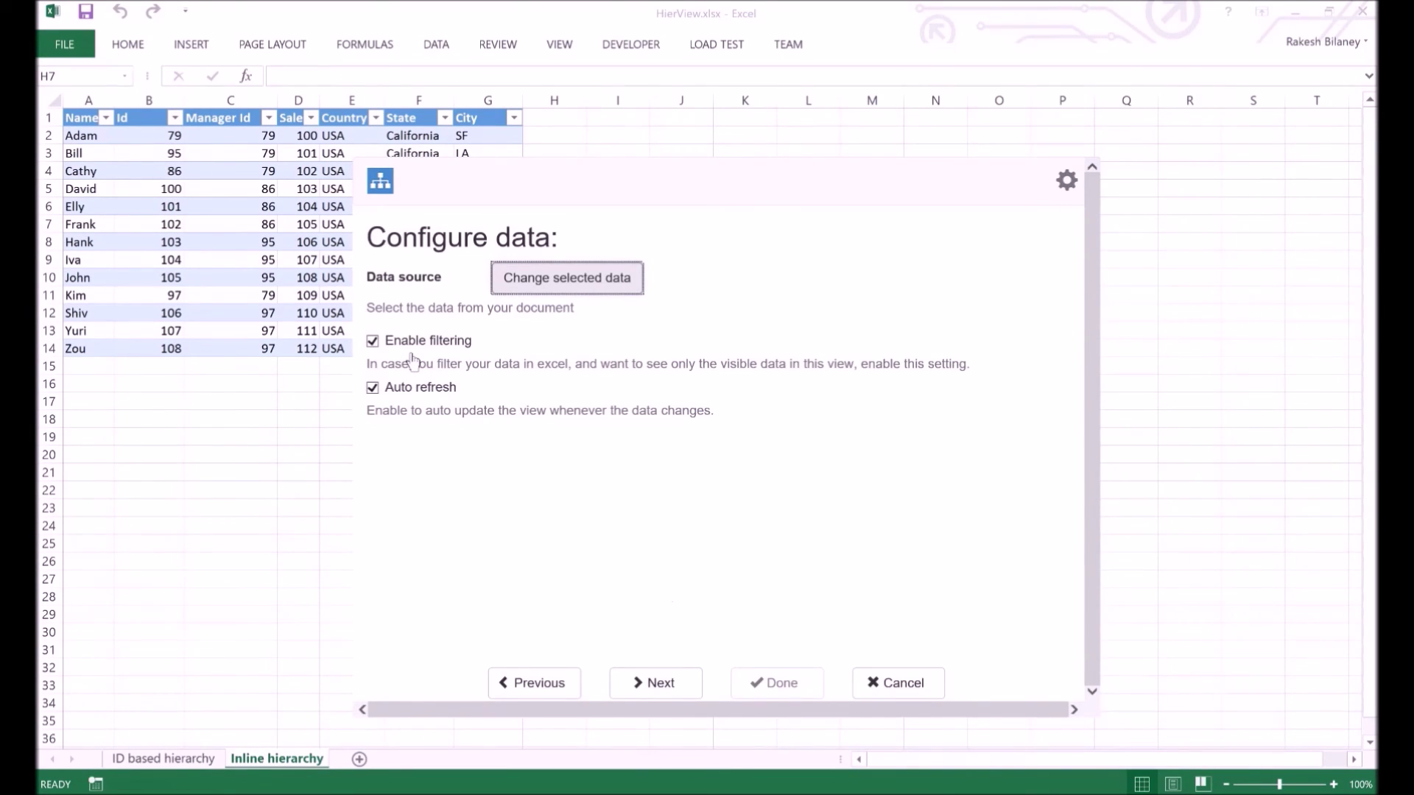
pyautogui.click(372, 341)
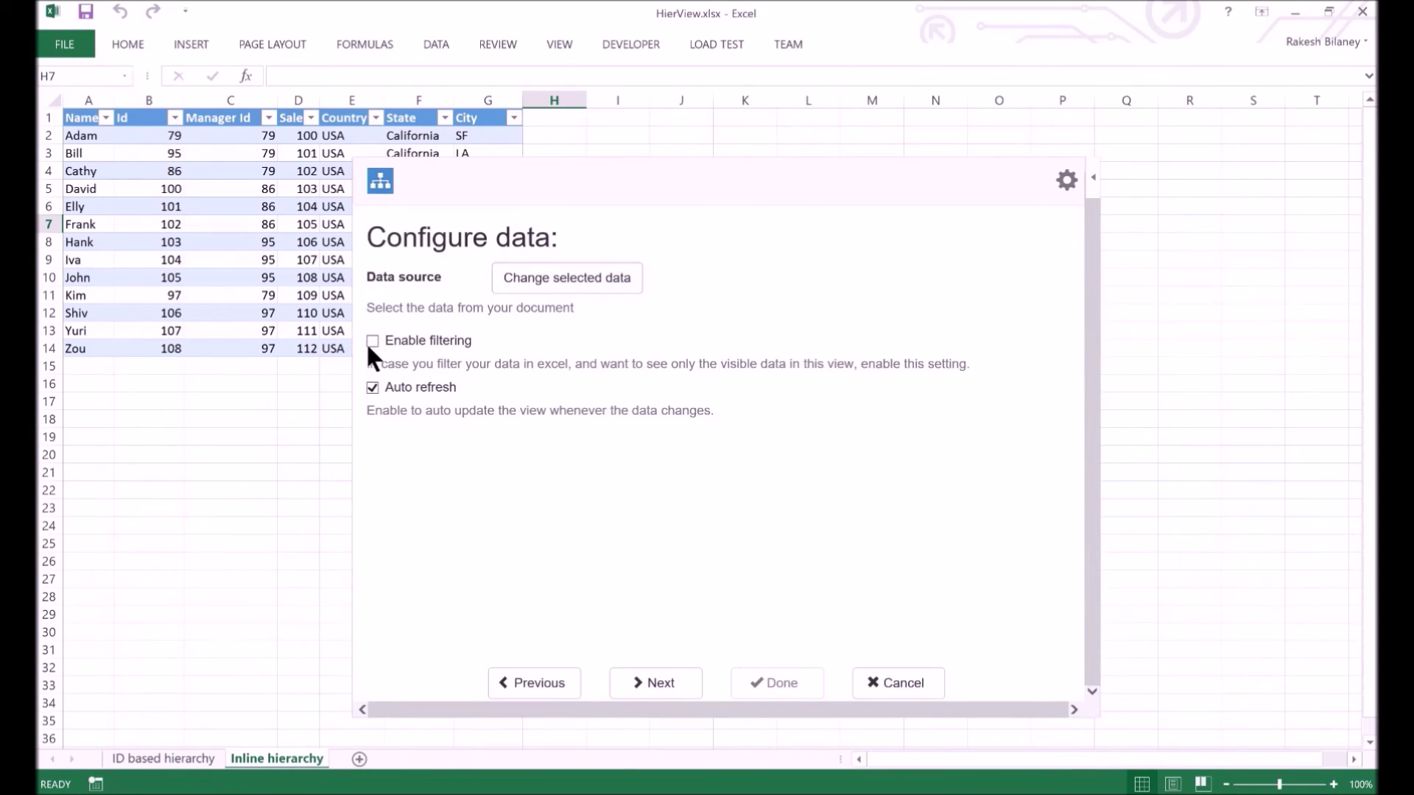
pyautogui.click(373, 387)
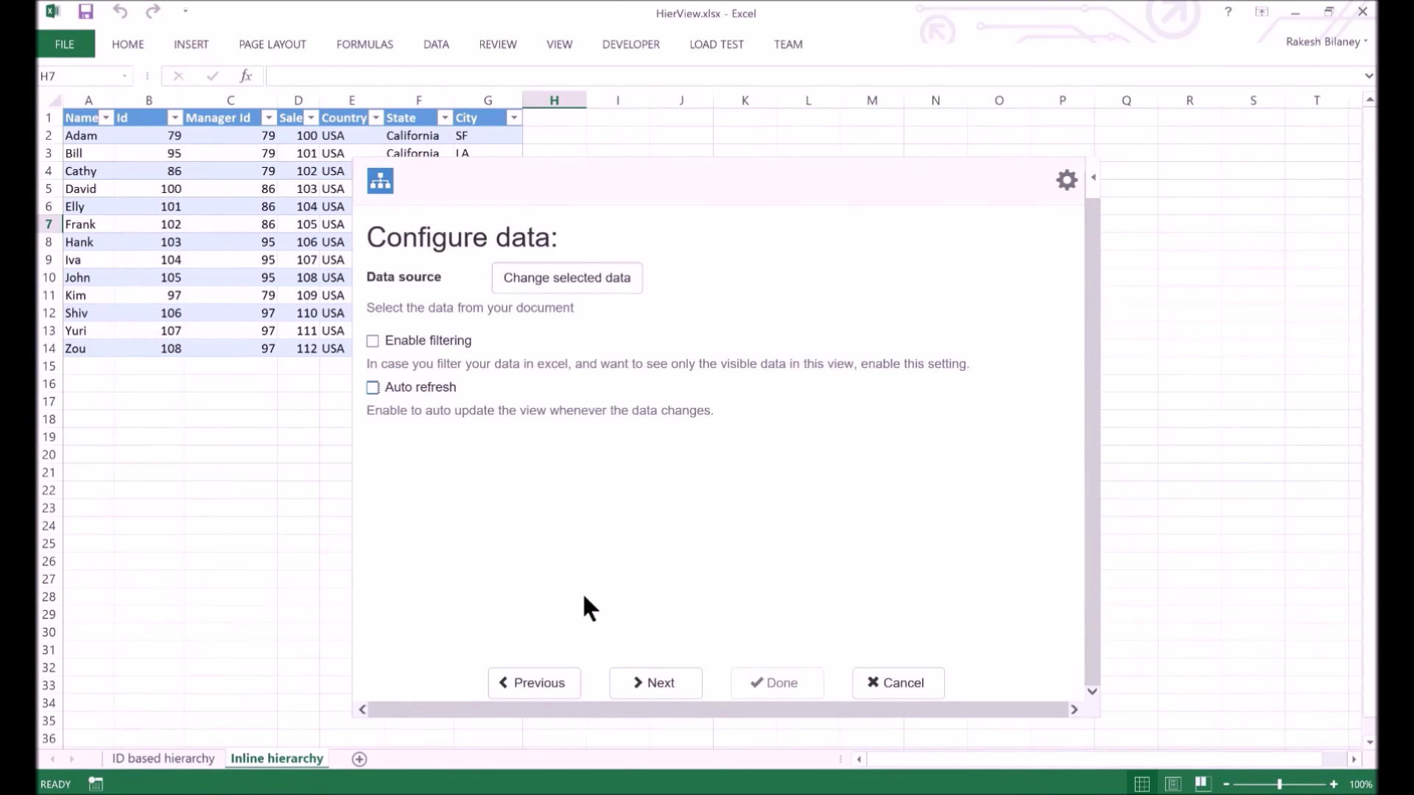
# Set the hierarchy grouping levels to Country, then State, then City
pyautogui.click(680, 696)
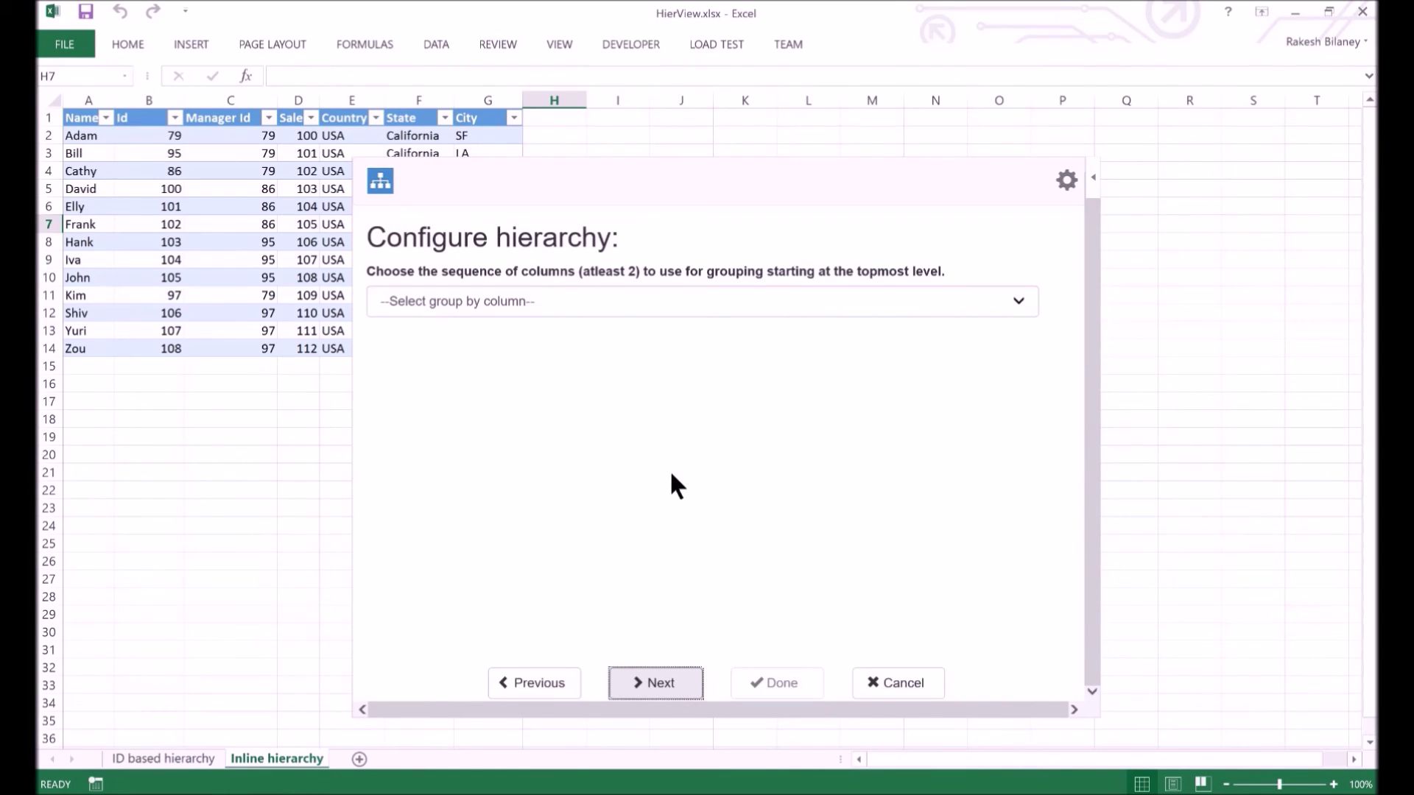
pyautogui.click(603, 303)
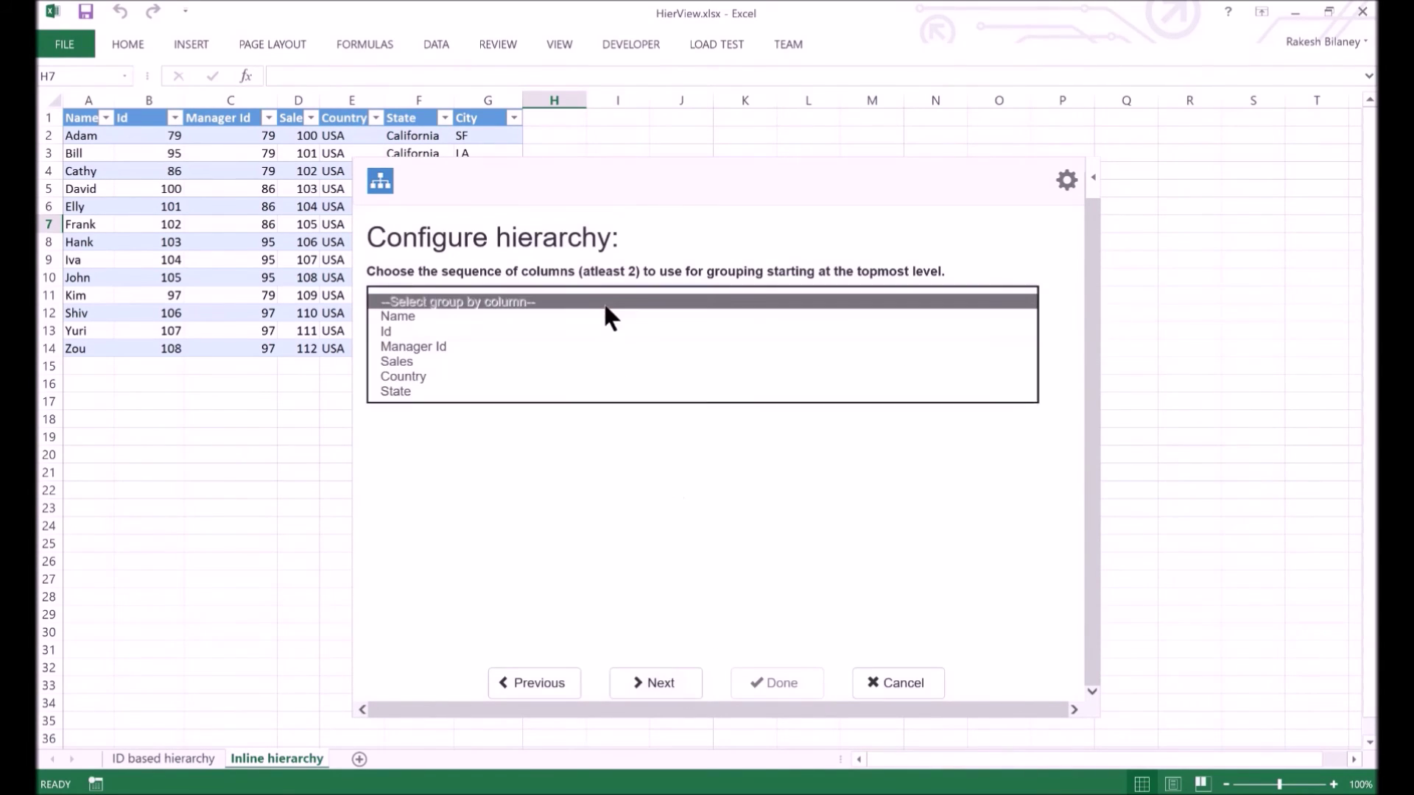
pyautogui.click(495, 376)
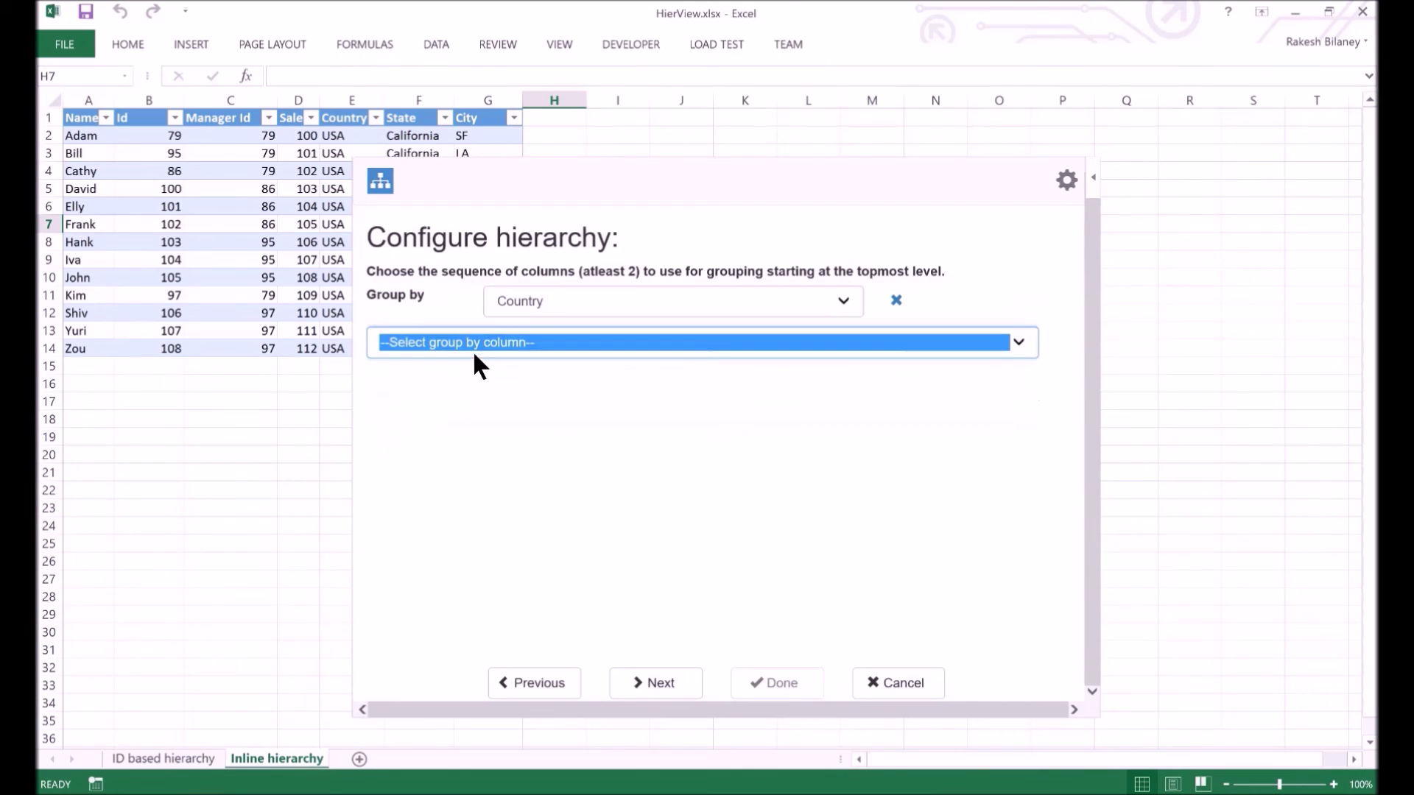
pyautogui.click(475, 343)
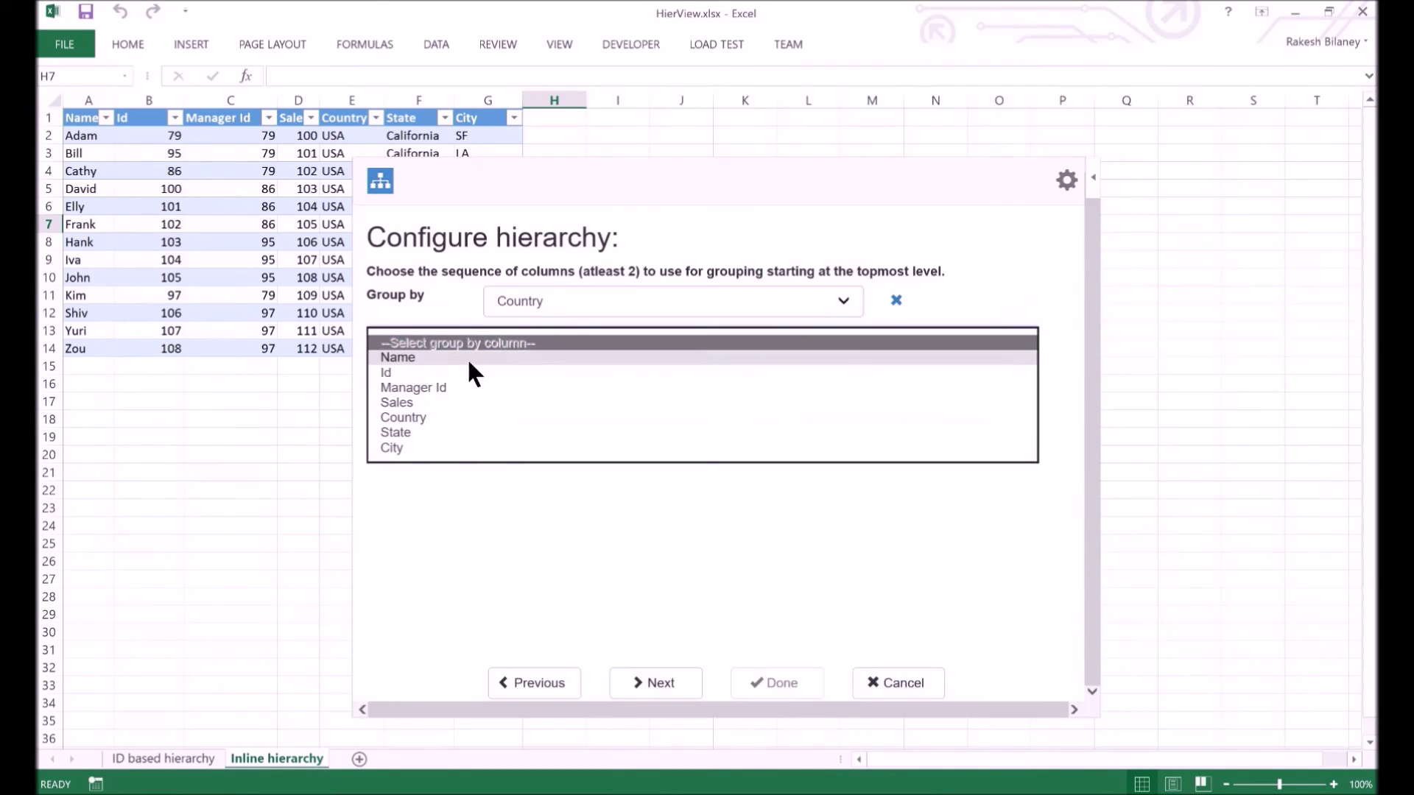
pyautogui.click(427, 431)
pyautogui.click(436, 382)
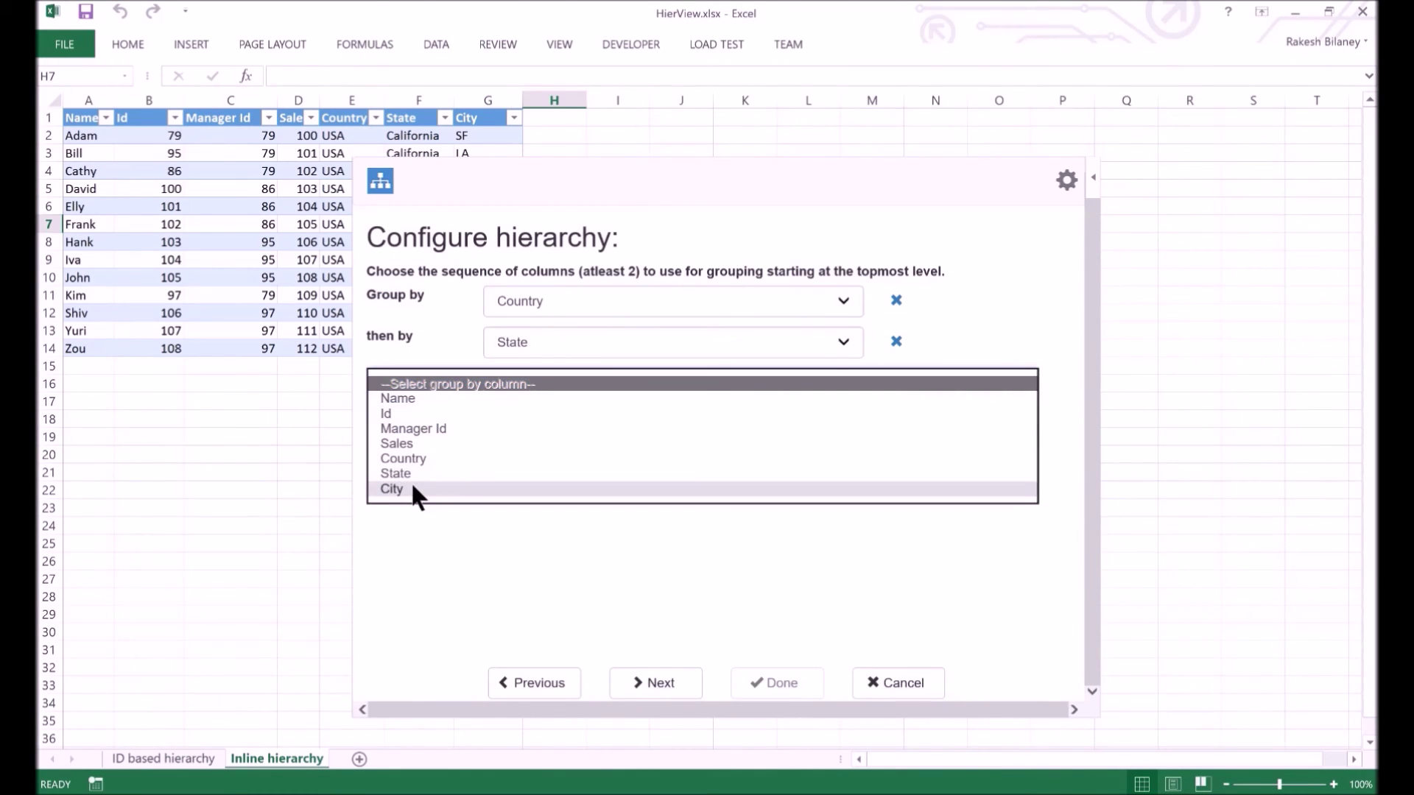
pyautogui.click(413, 489)
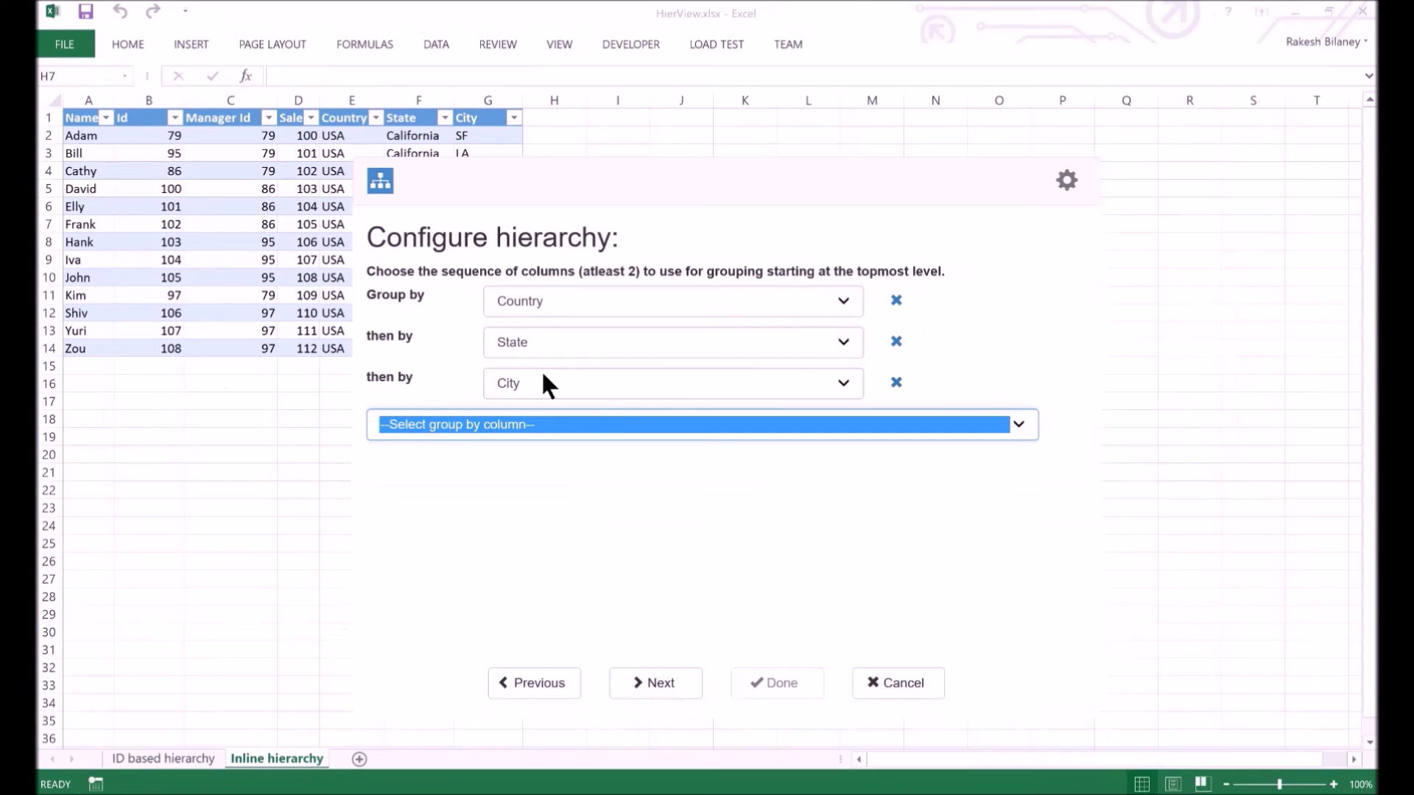
pyautogui.click(658, 696)
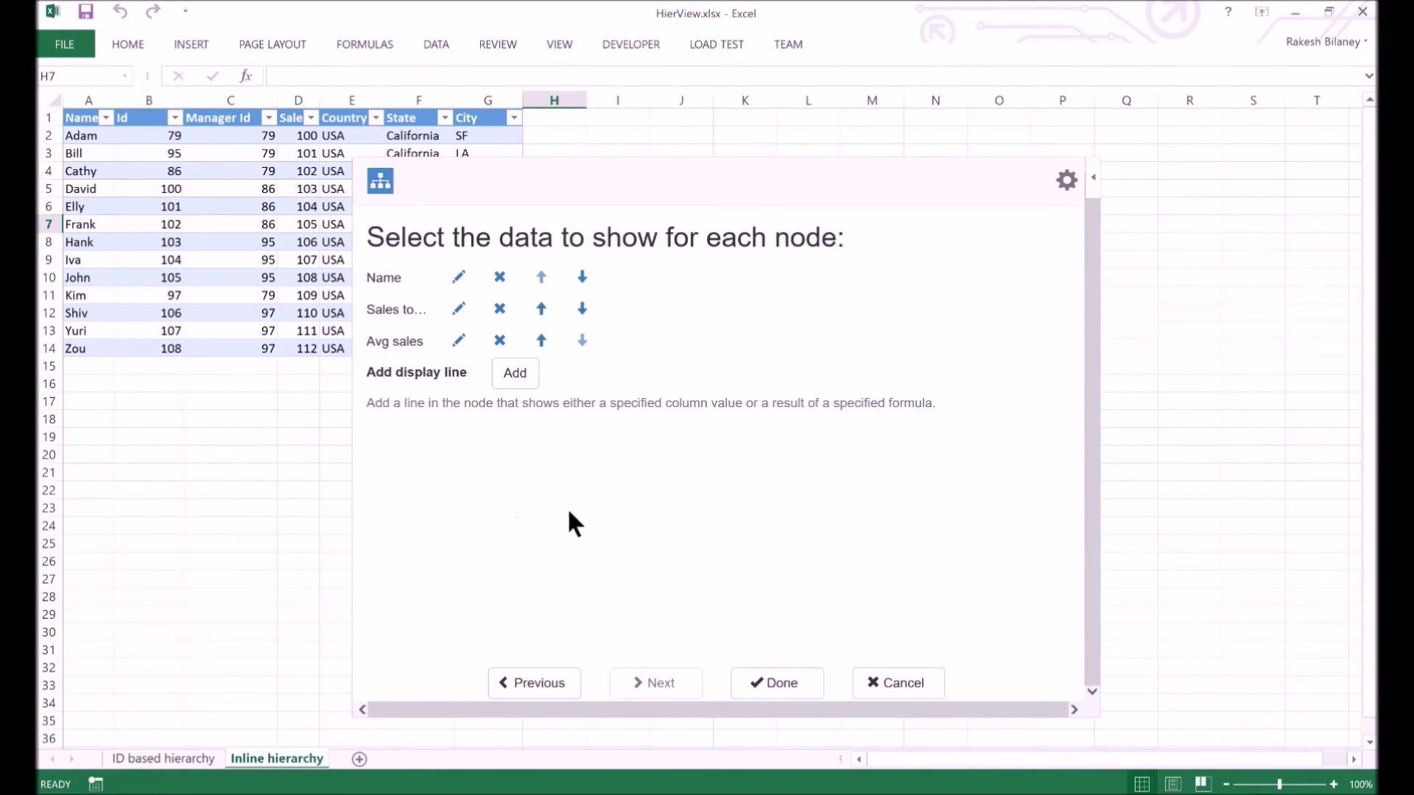
# Add a fourth node display line below Name, Sales total and Avg sales
pyautogui.click(536, 389)
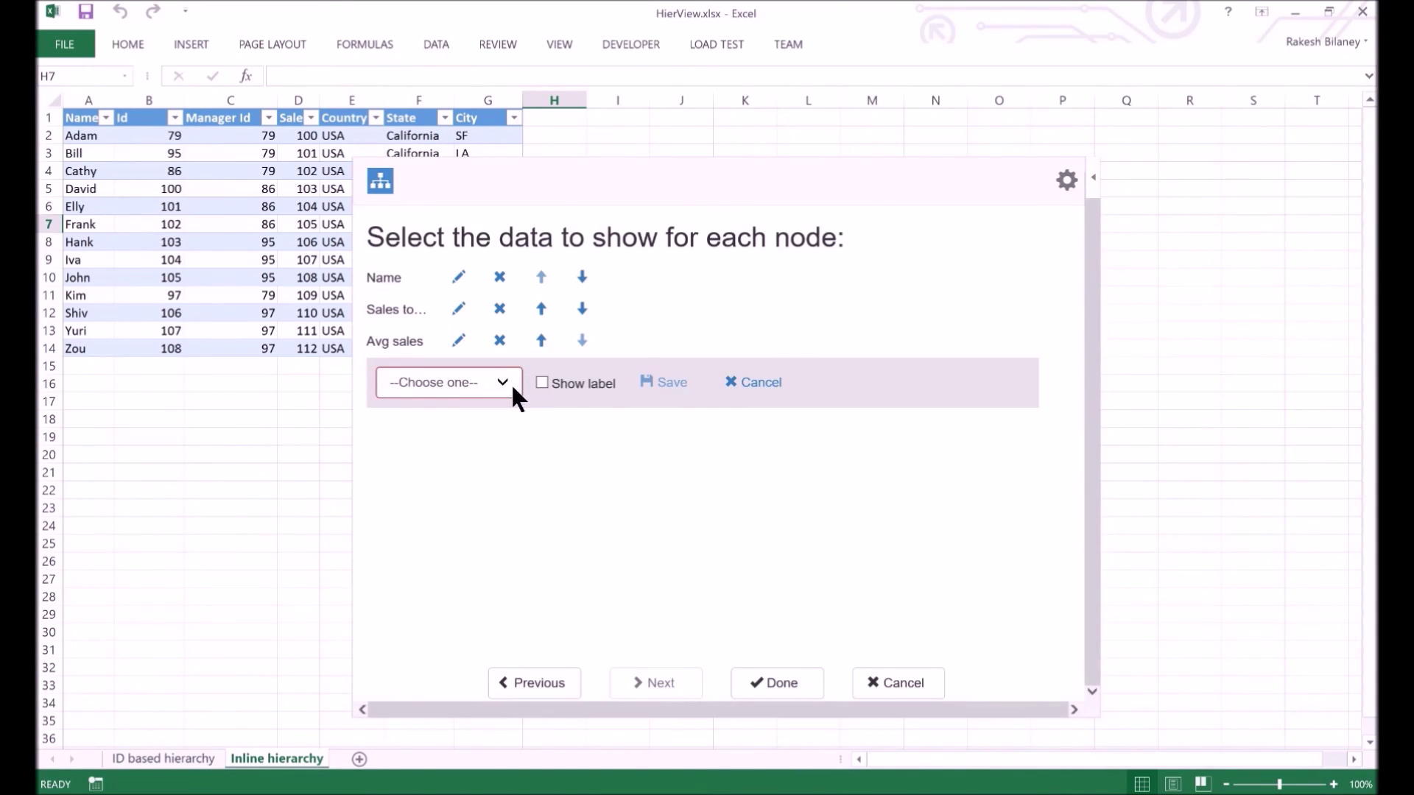
# Switch the new fourth HierView line's content to Use a formula
pyautogui.click(510, 383)
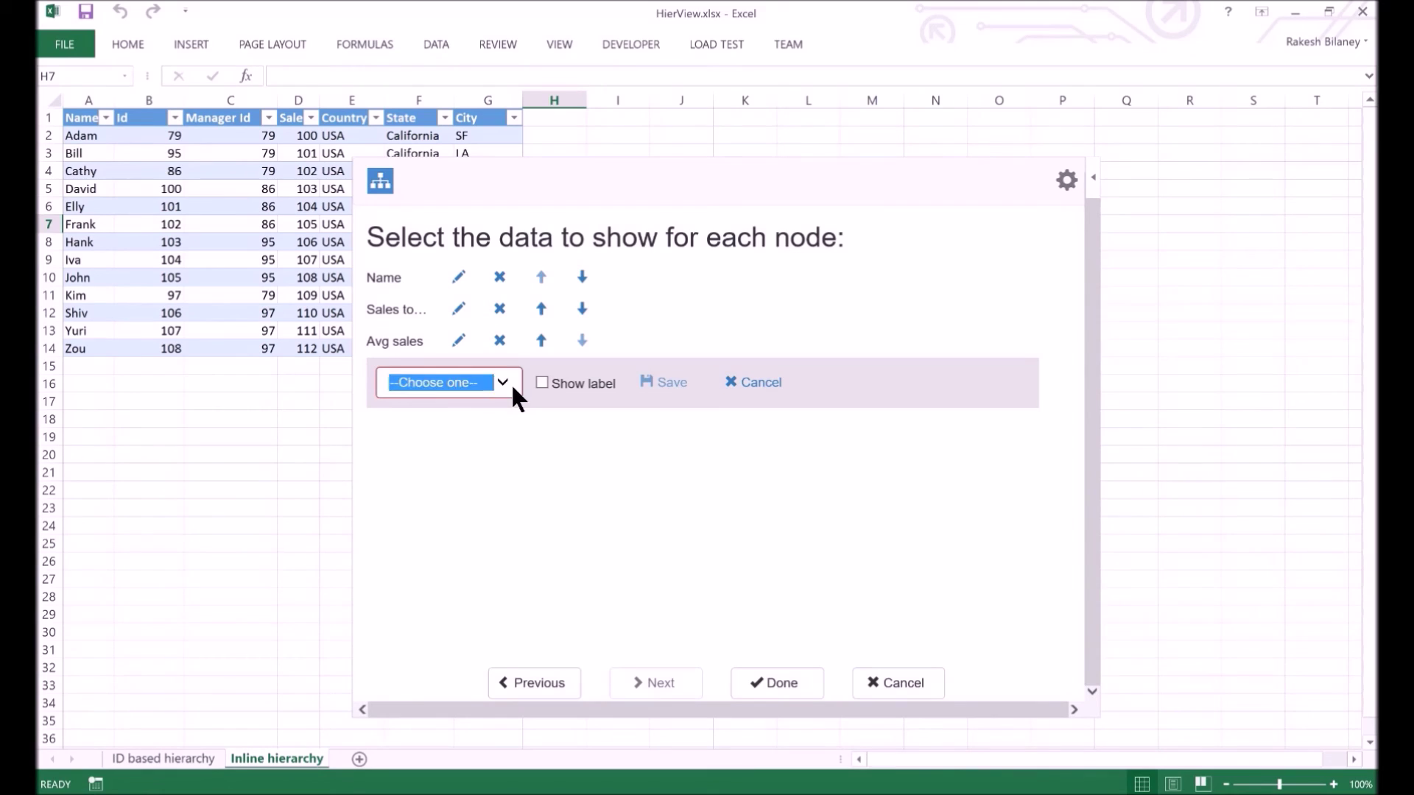
pyautogui.click(486, 414)
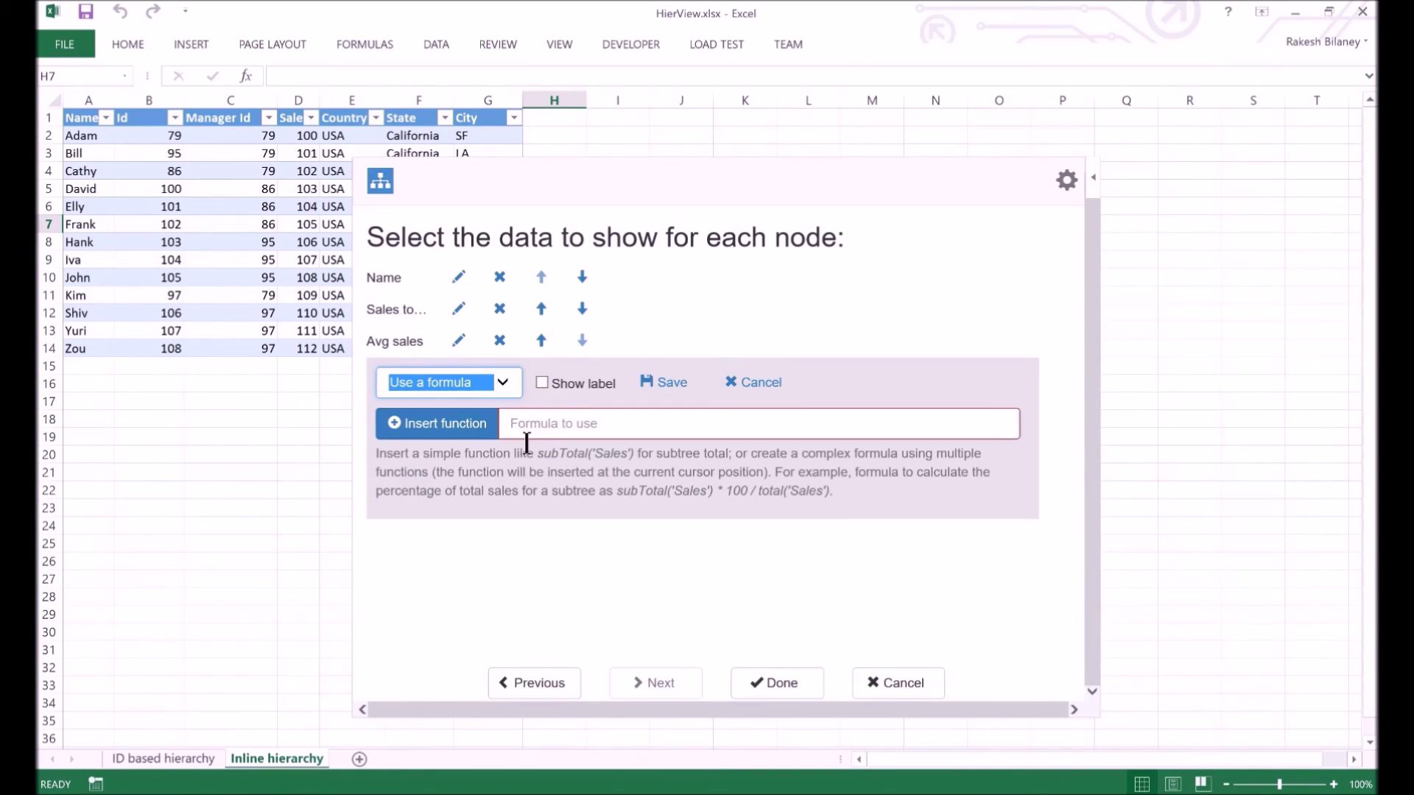
pyautogui.click(553, 440)
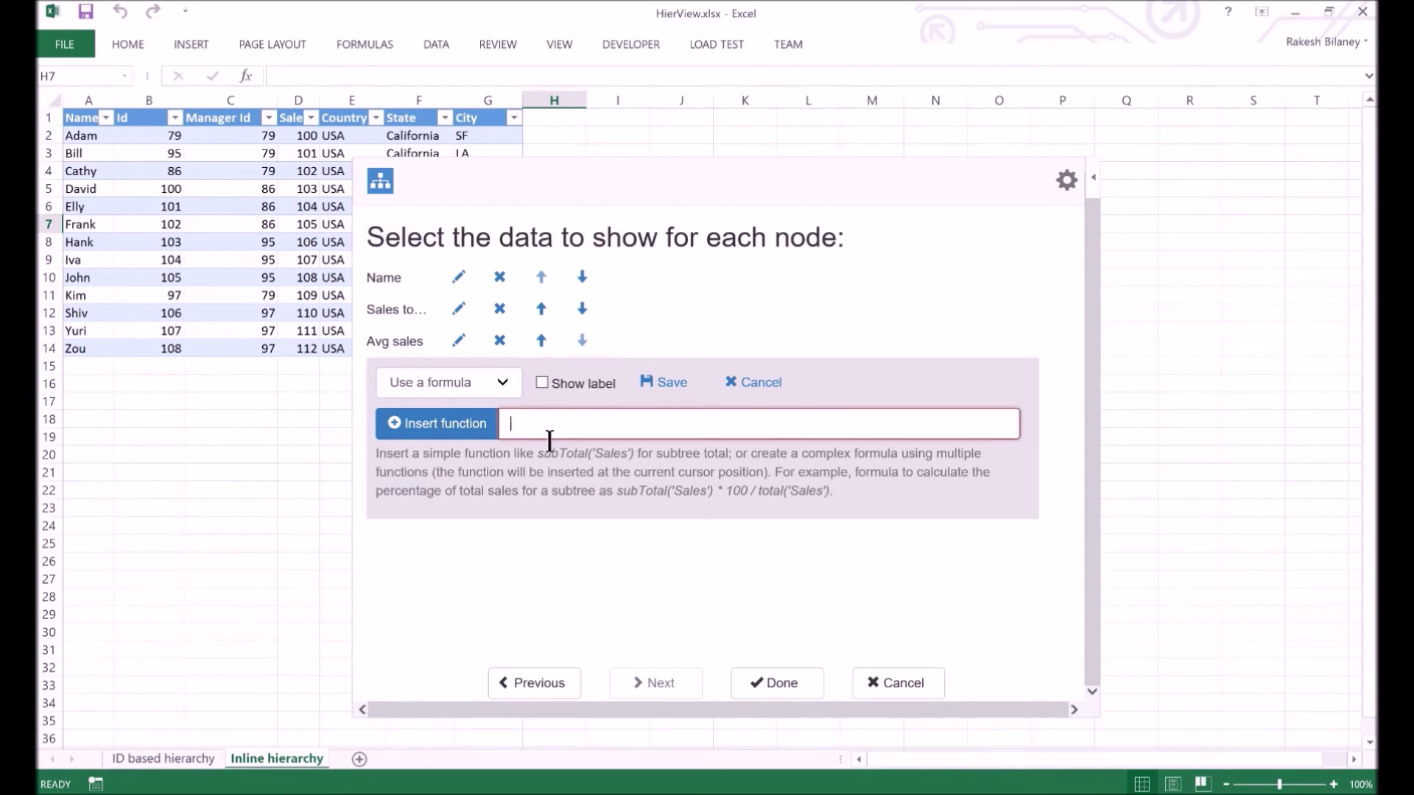
# Insert the column function for Sales so the formula reads column( 'Sales' ) >=
pyautogui.click(475, 441)
pyautogui.click(579, 417)
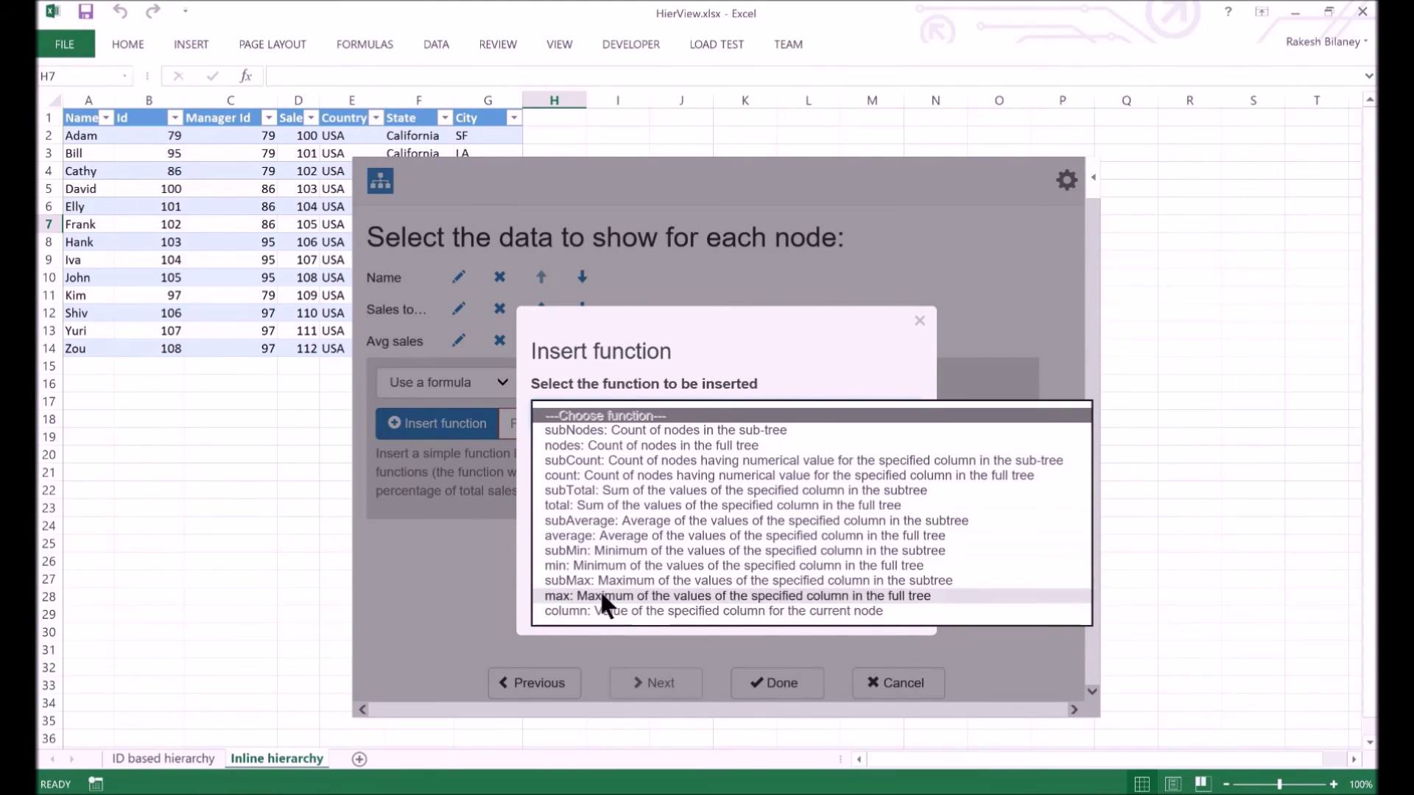
pyautogui.click(613, 487)
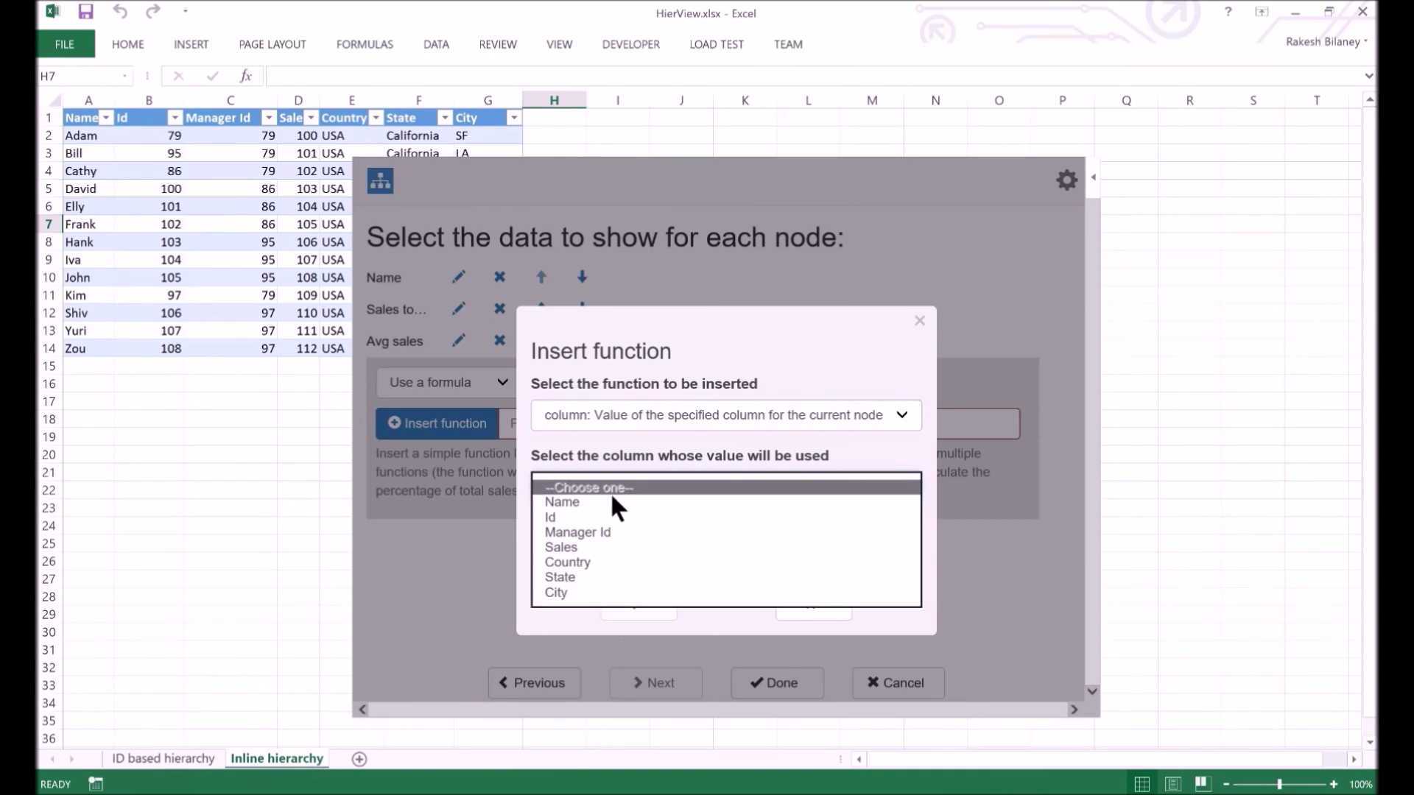
pyautogui.click(590, 549)
pyautogui.click(638, 601)
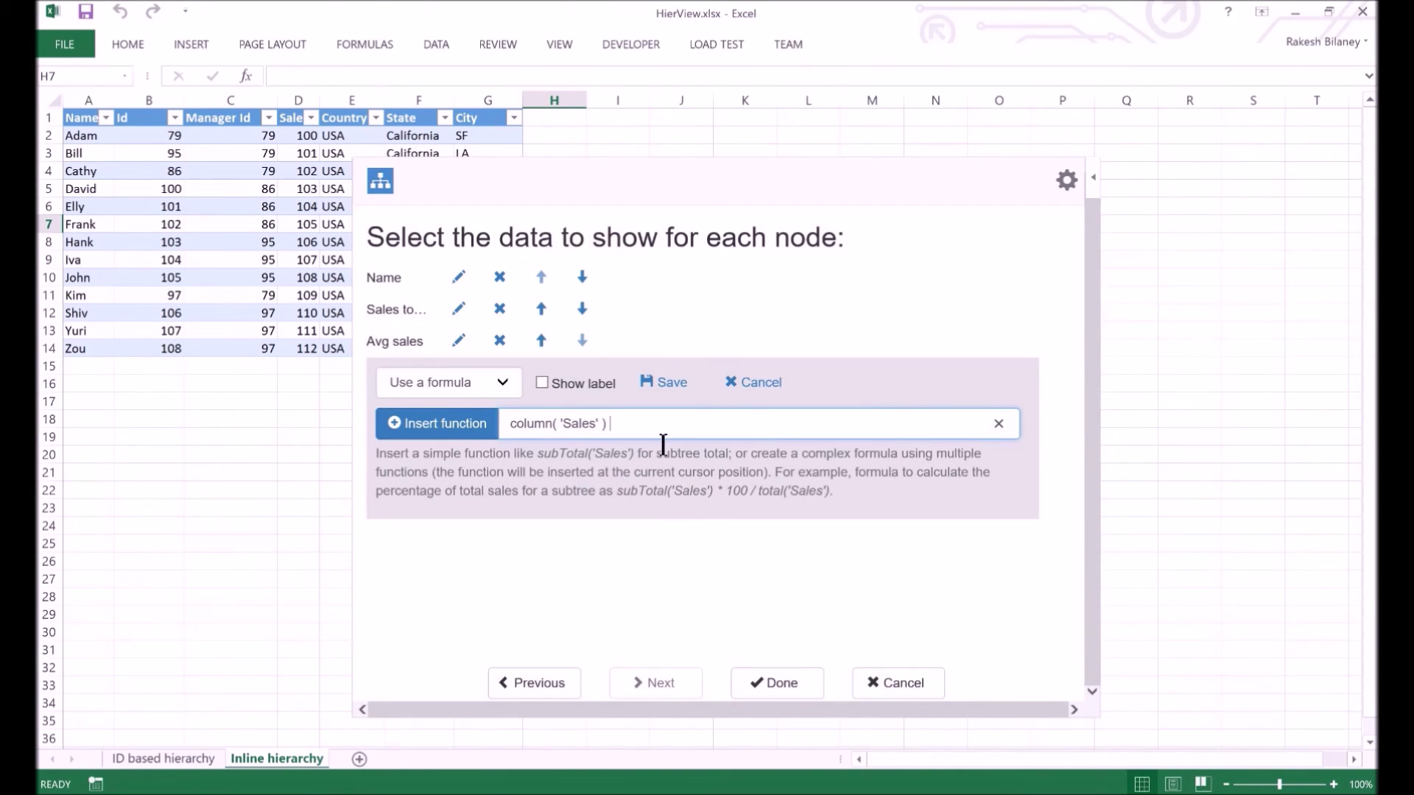
pyautogui.write('>=')
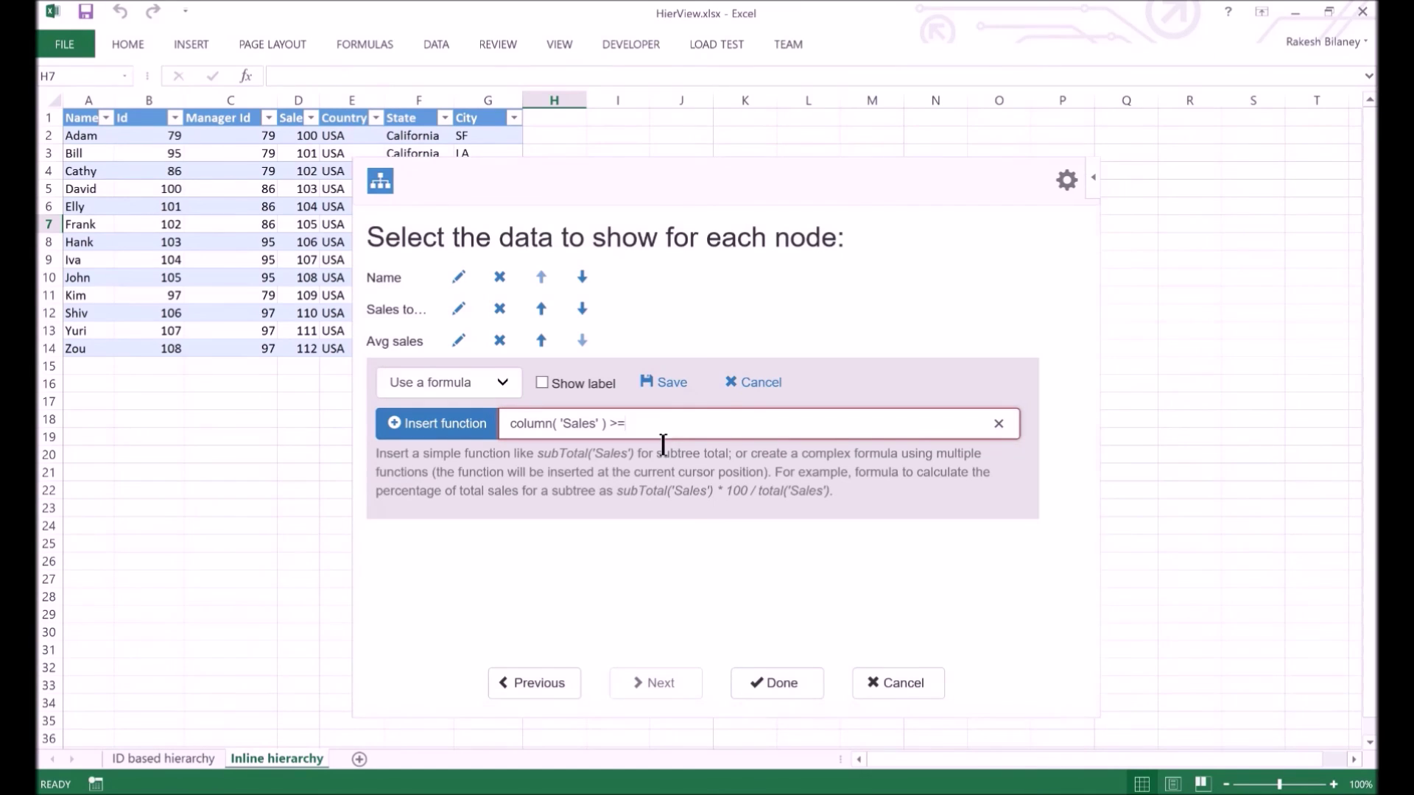
# Finish the formula with average( 'Sales' ) ? "Above average" : "Below average" and save the Formula line
pyautogui.click(458, 424)
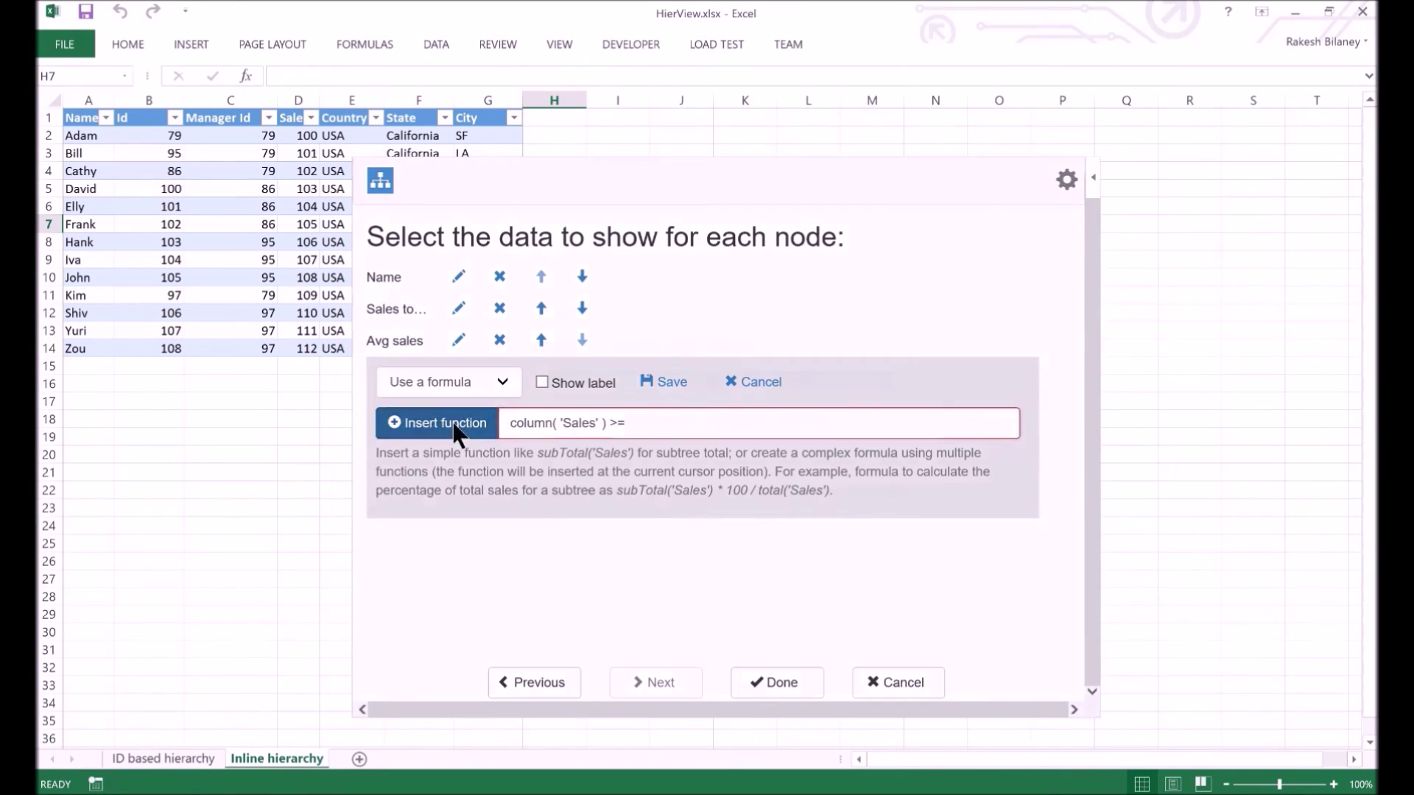
pyautogui.click(625, 415)
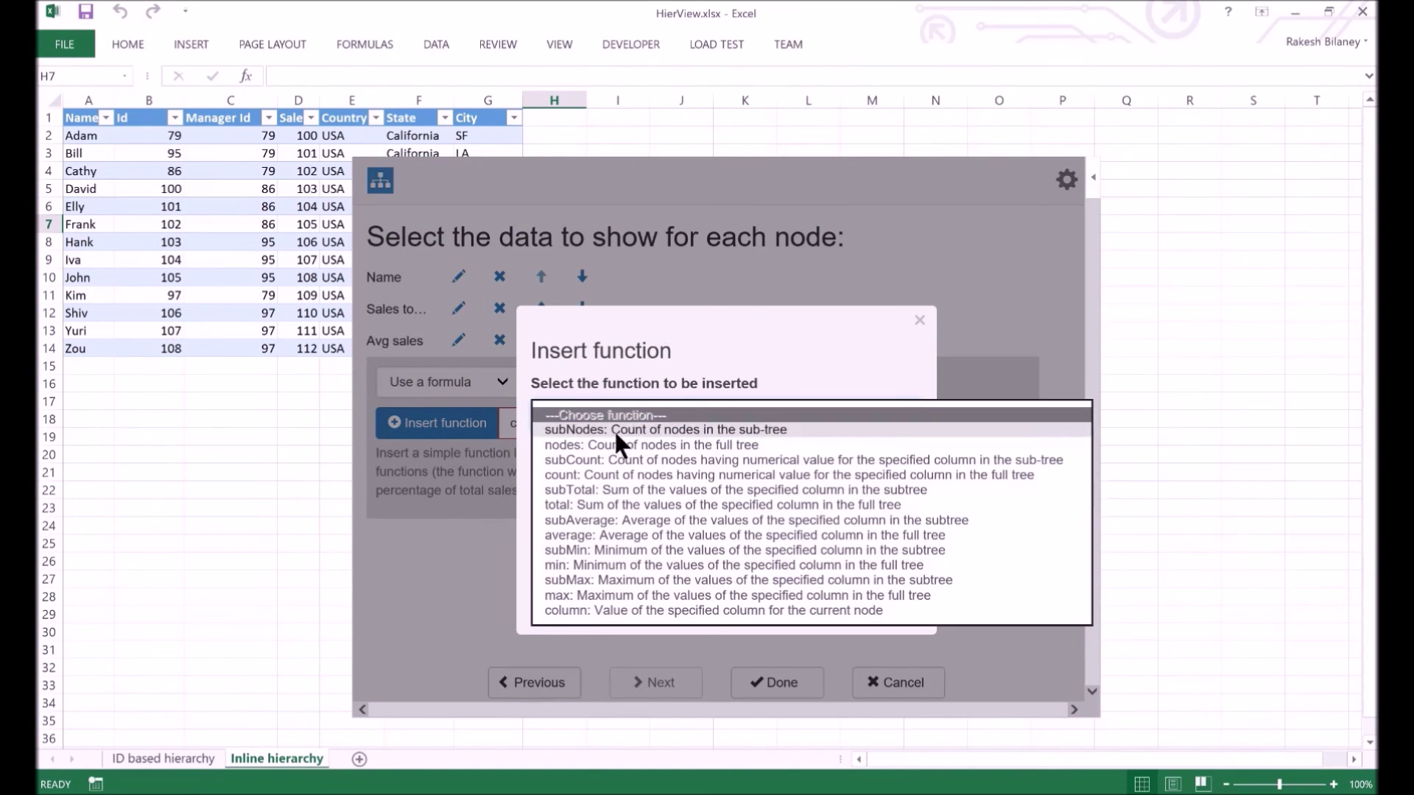
pyautogui.click(601, 536)
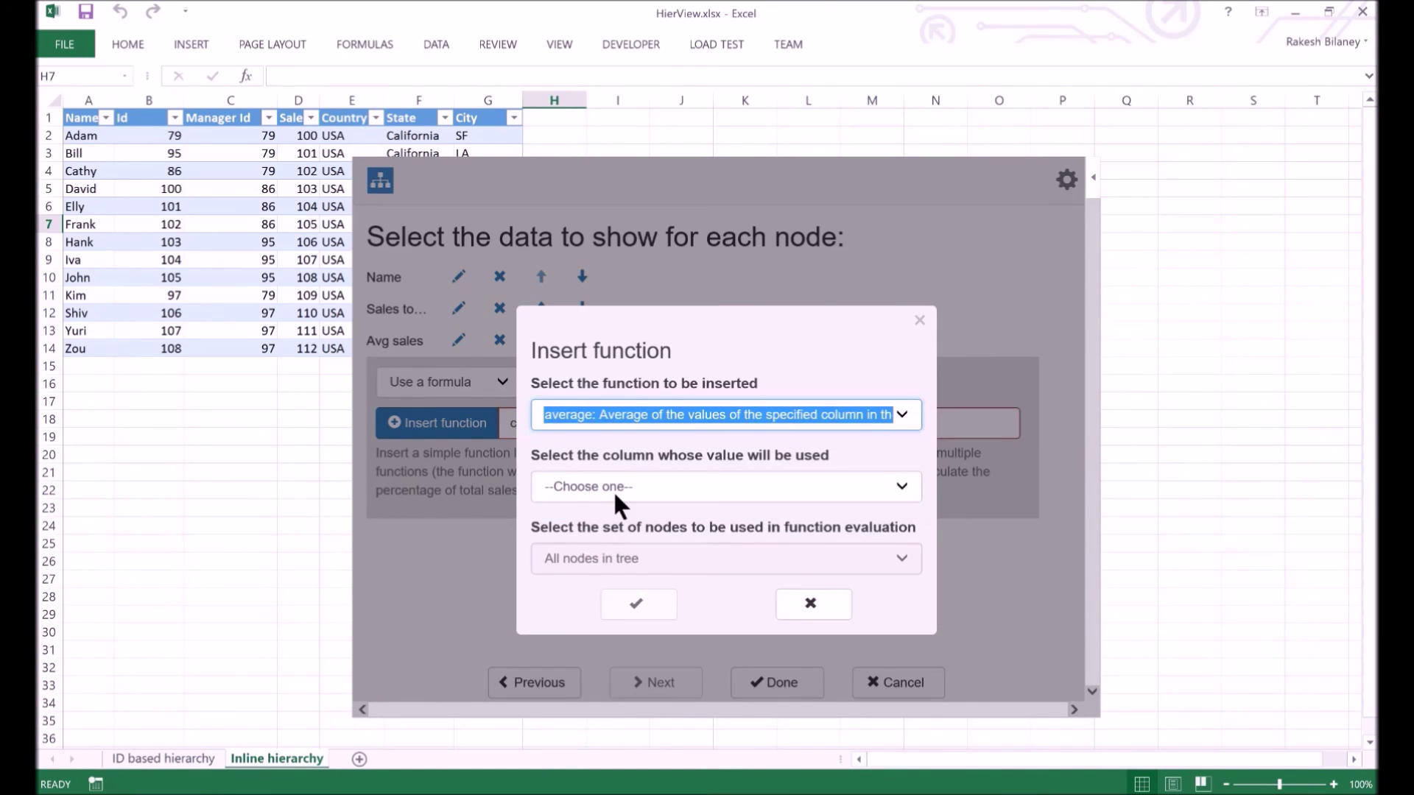
pyautogui.click(612, 488)
pyautogui.click(597, 548)
pyautogui.click(652, 607)
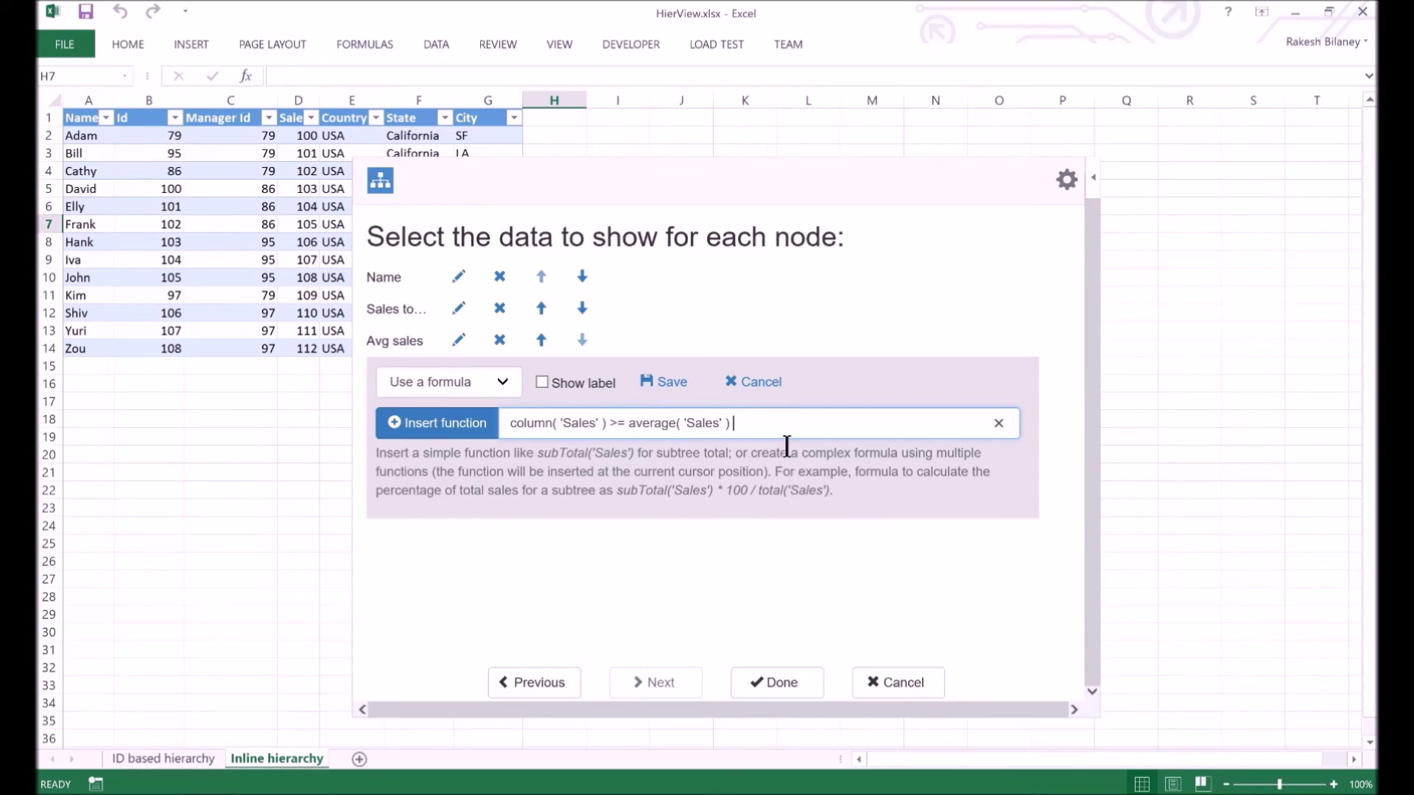
pyautogui.write('? "Above')
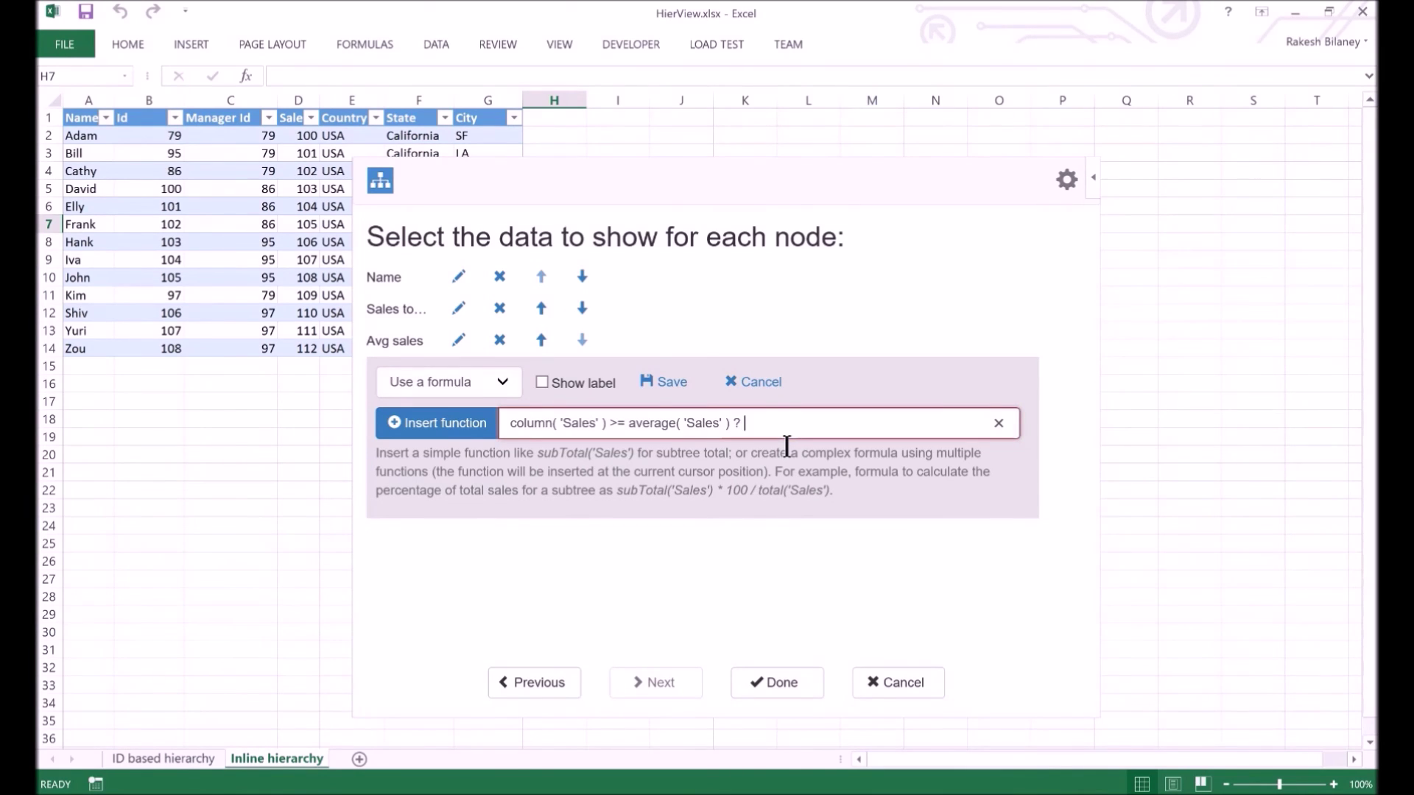
pyautogui.write(' average" : "Below average')
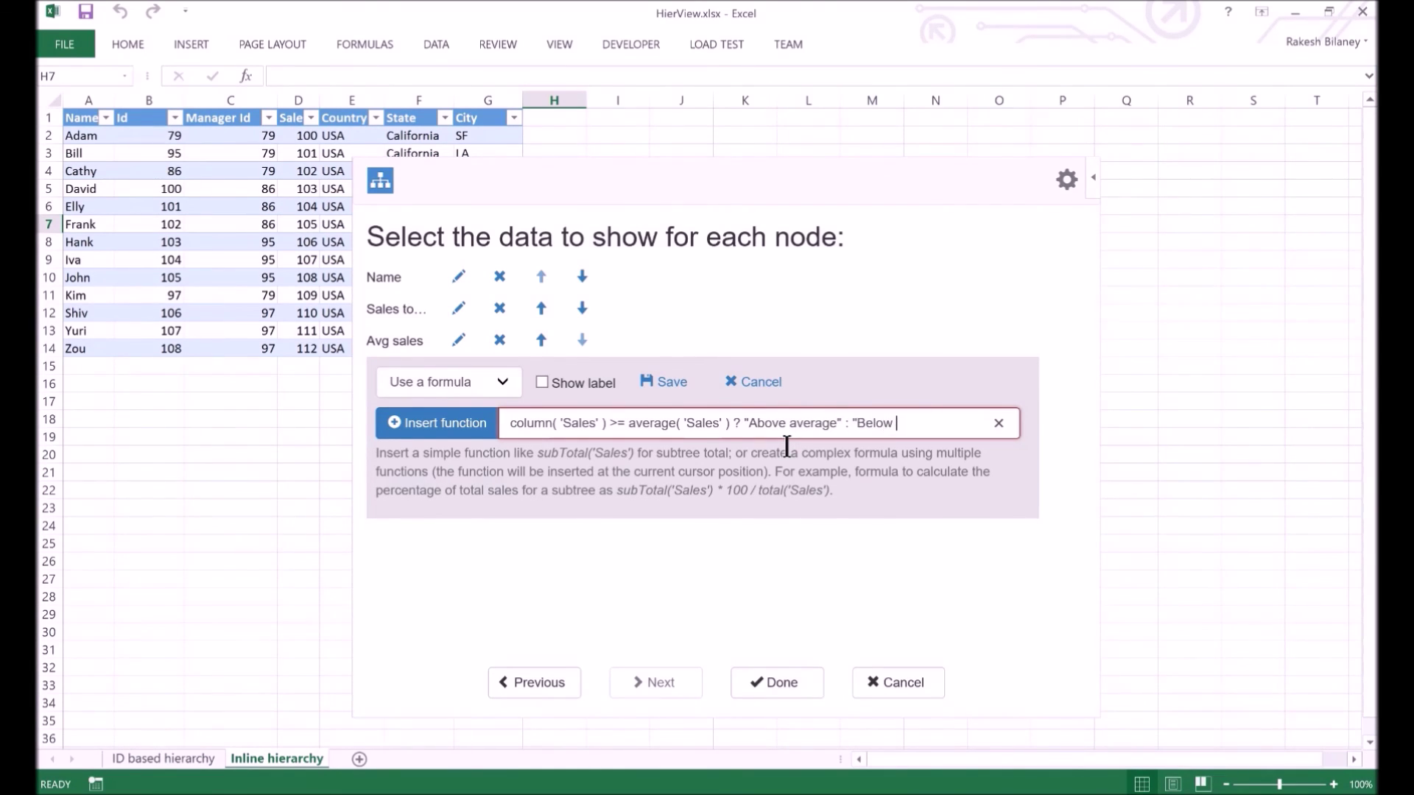
pyautogui.write('"')
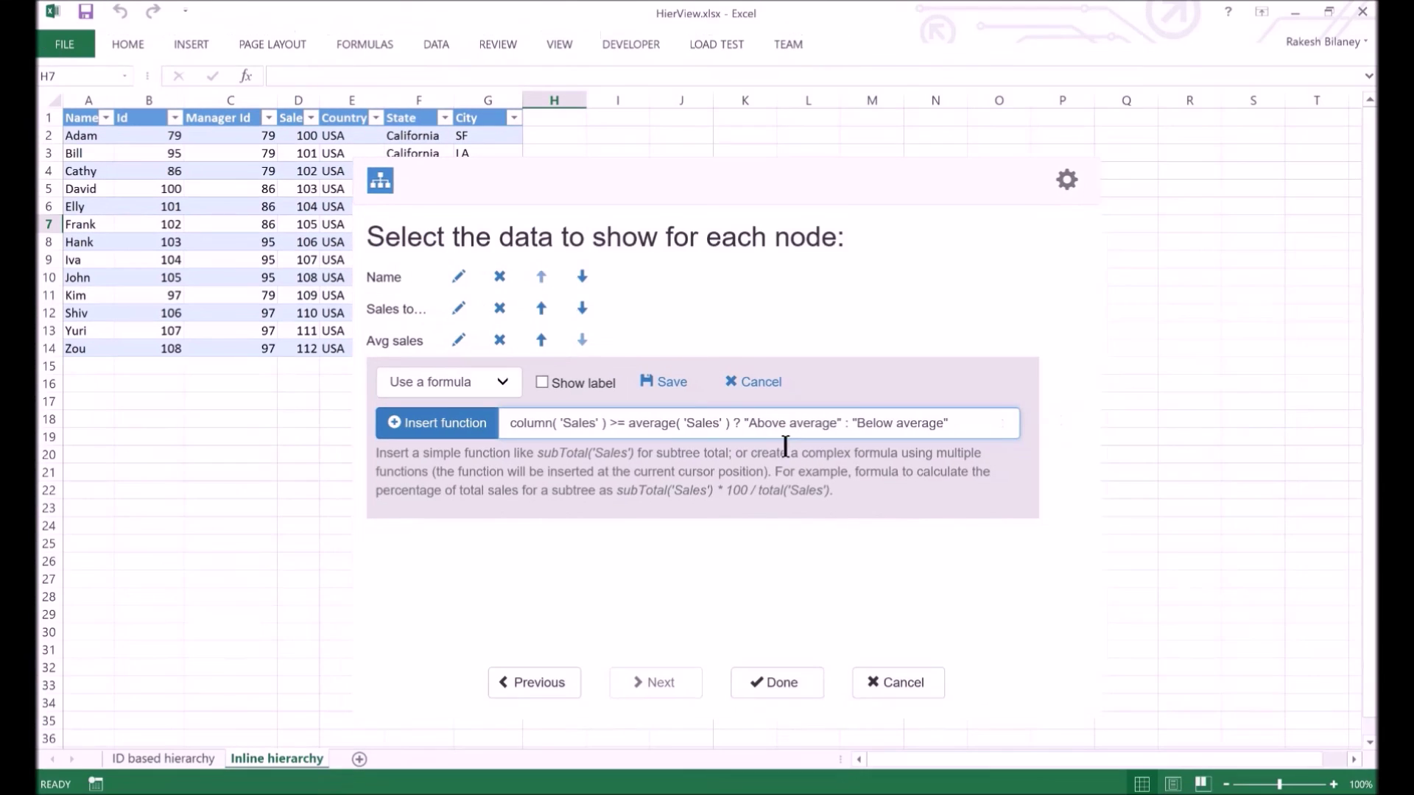
pyautogui.click(684, 404)
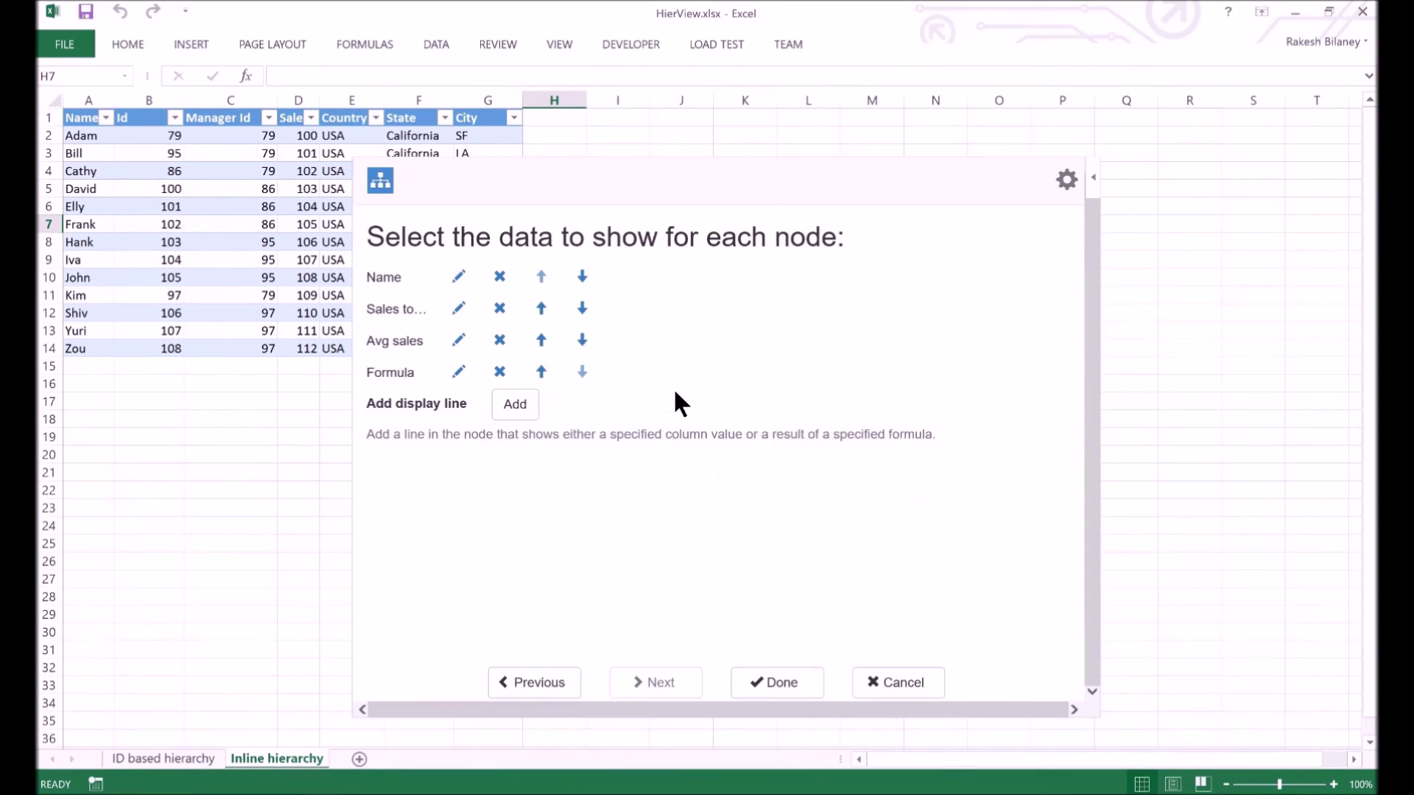
# Close the wizard and zoom into the tree to read LA's employee nodes with their Above/Below average labels
pyautogui.click(769, 676)
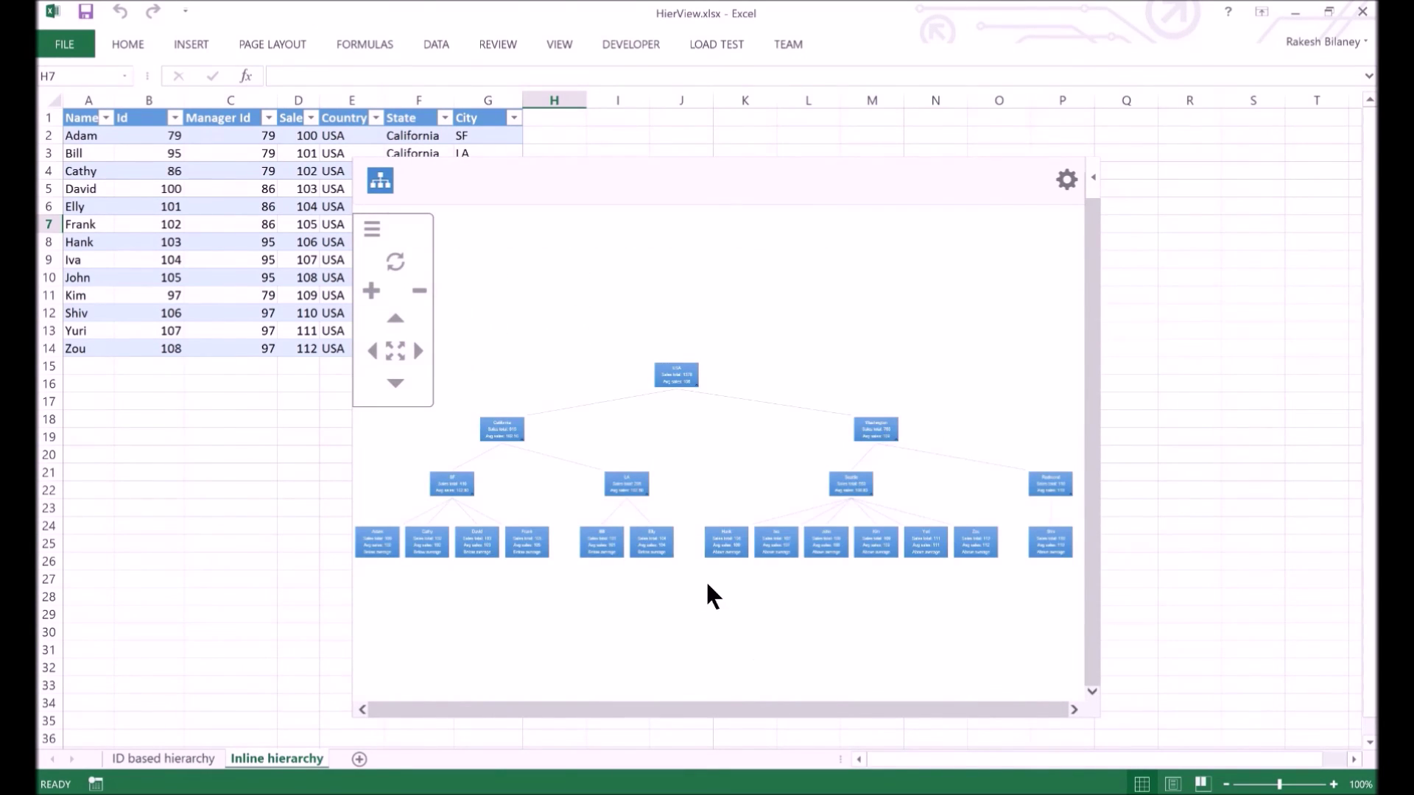
pyautogui.scroll(3, 705, 580)
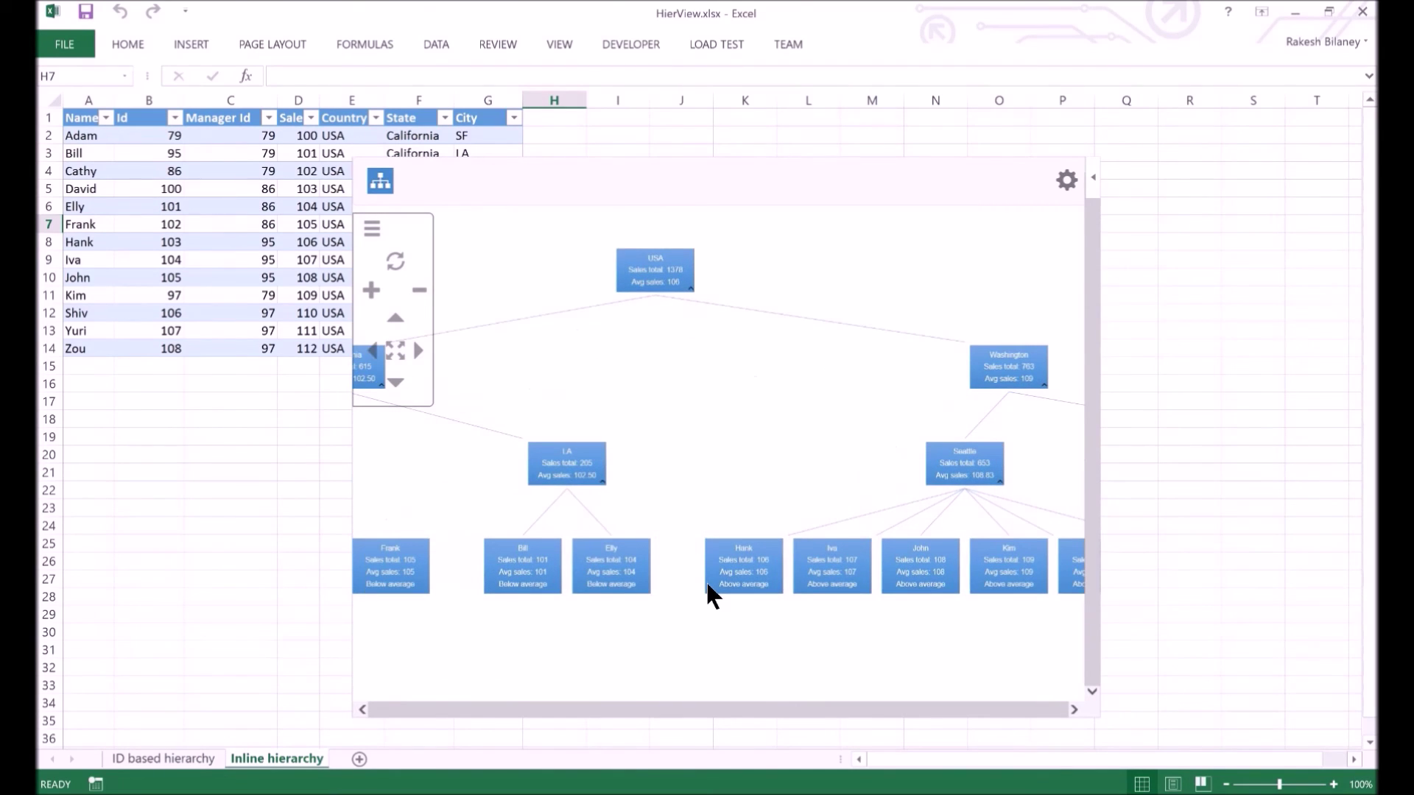
pyautogui.scroll(2, 705, 580)
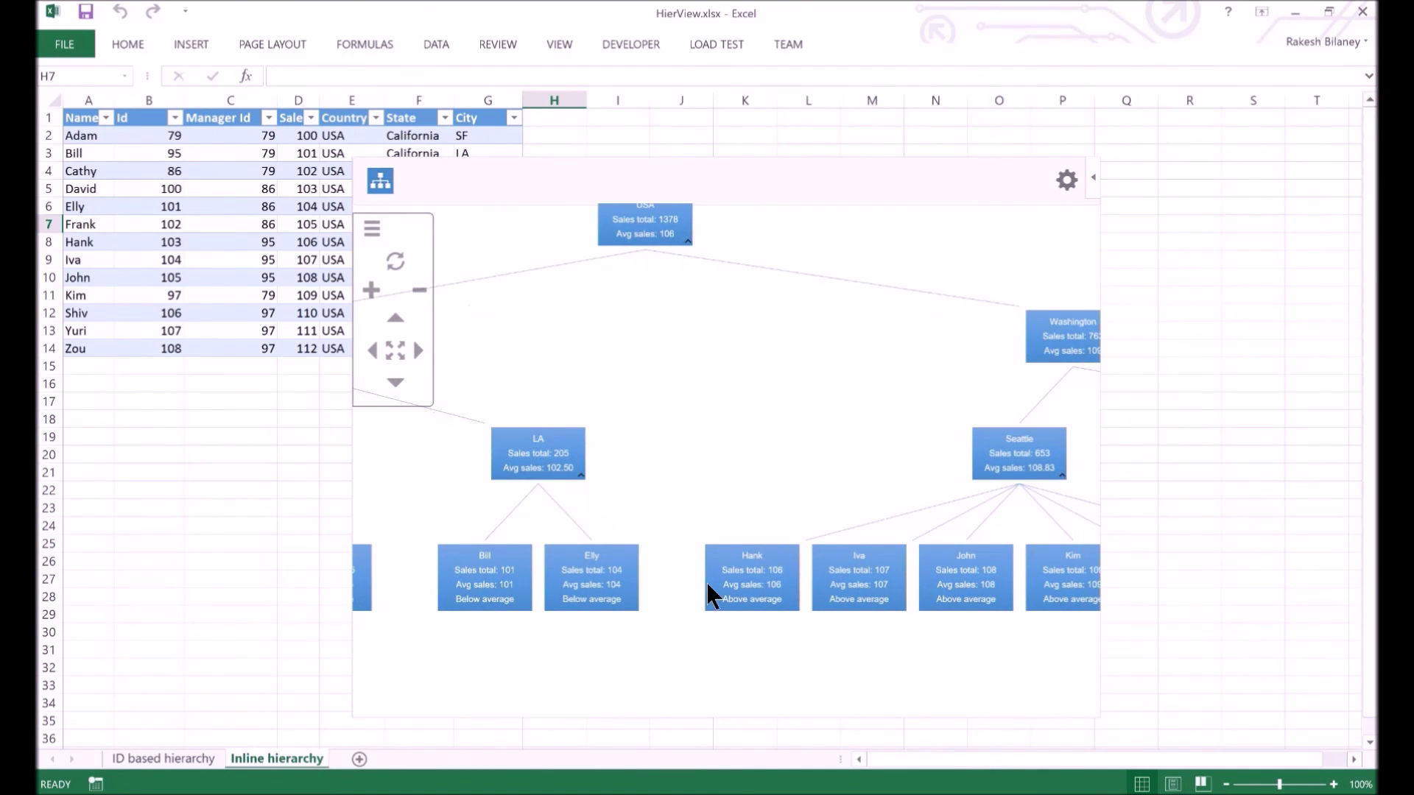
pyautogui.scroll(1, 705, 581)
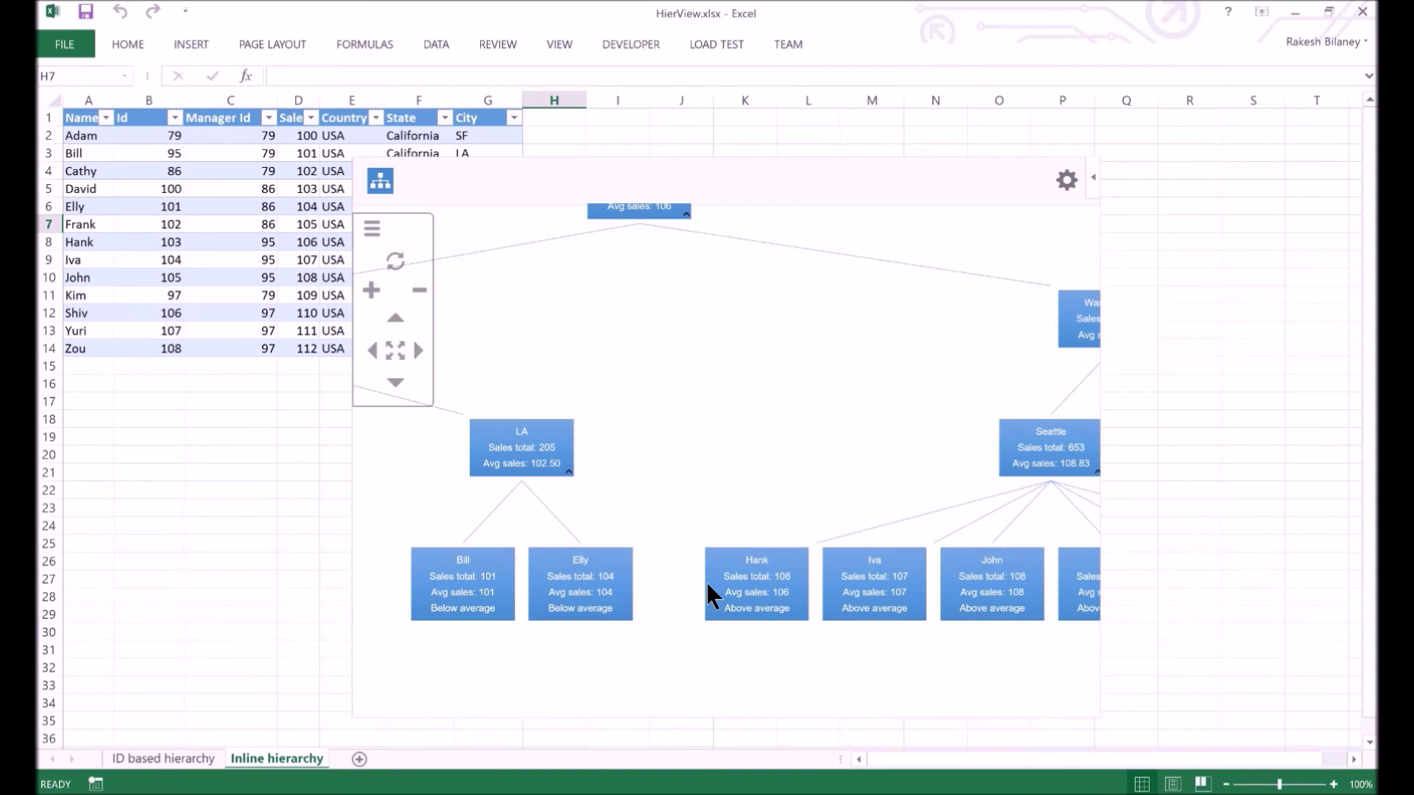
pyautogui.scroll(1, 705, 582)
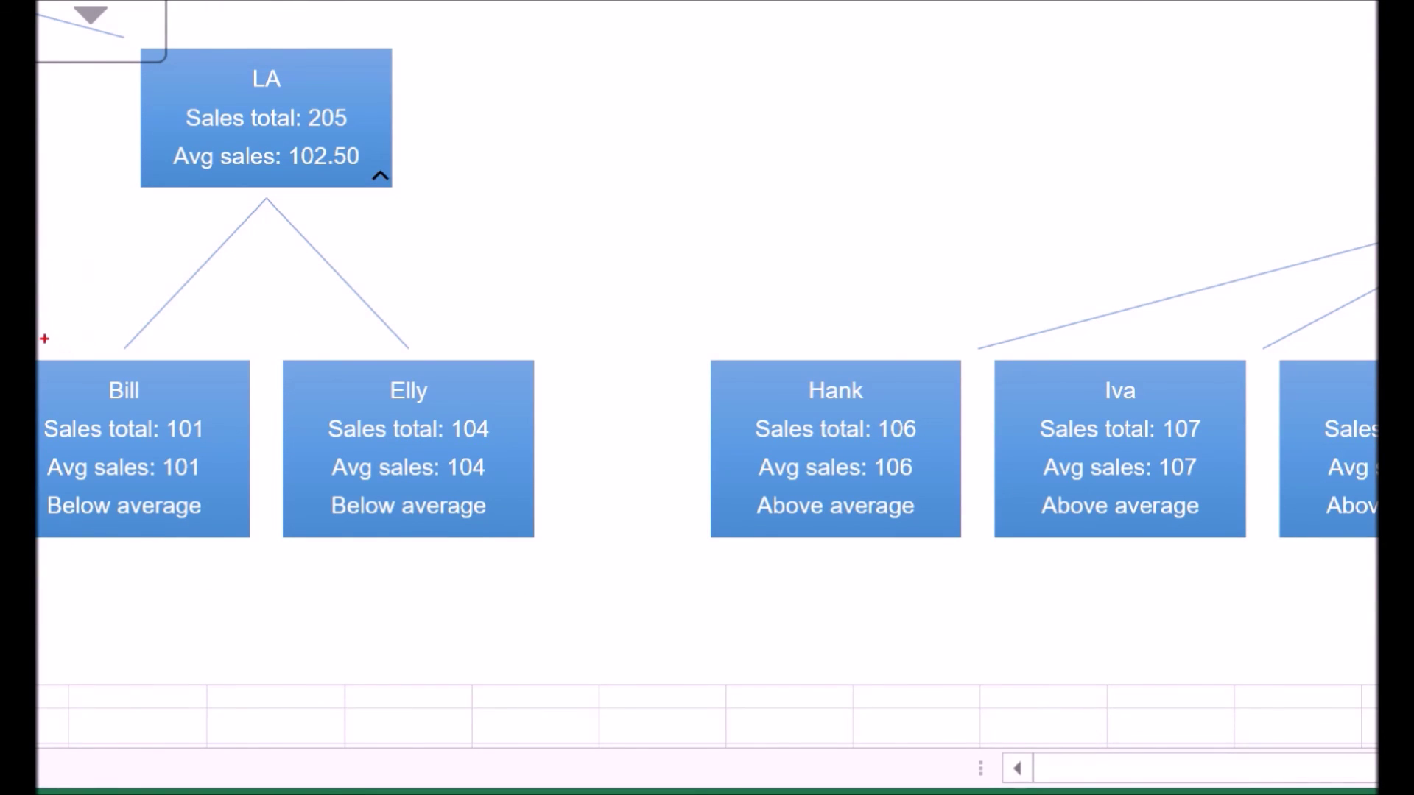
pyautogui.moveTo(44, 339); pyautogui.dragTo(987, 549)
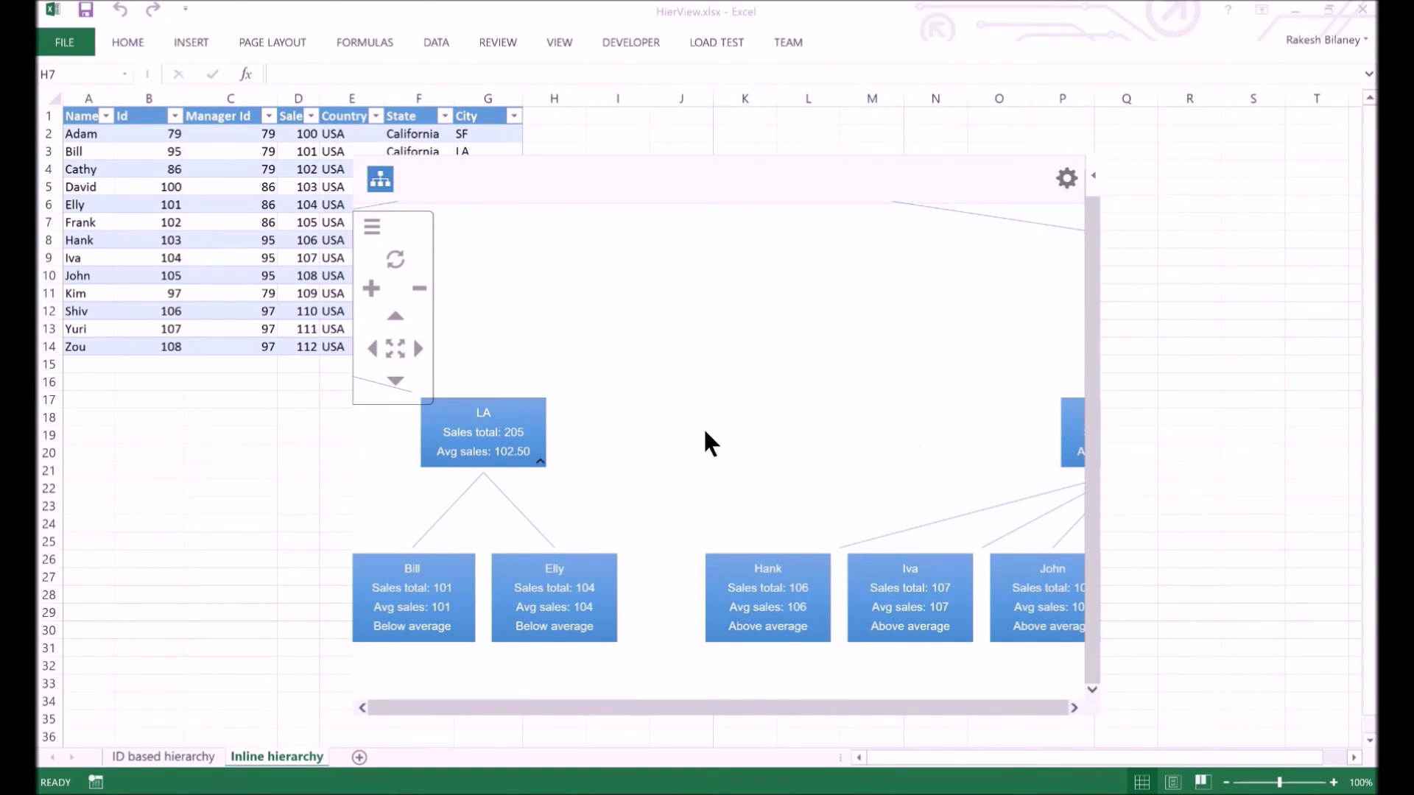
# Save the hierarchy tree as an SVG picture named index.svg
pyautogui.rightClick(672, 411)
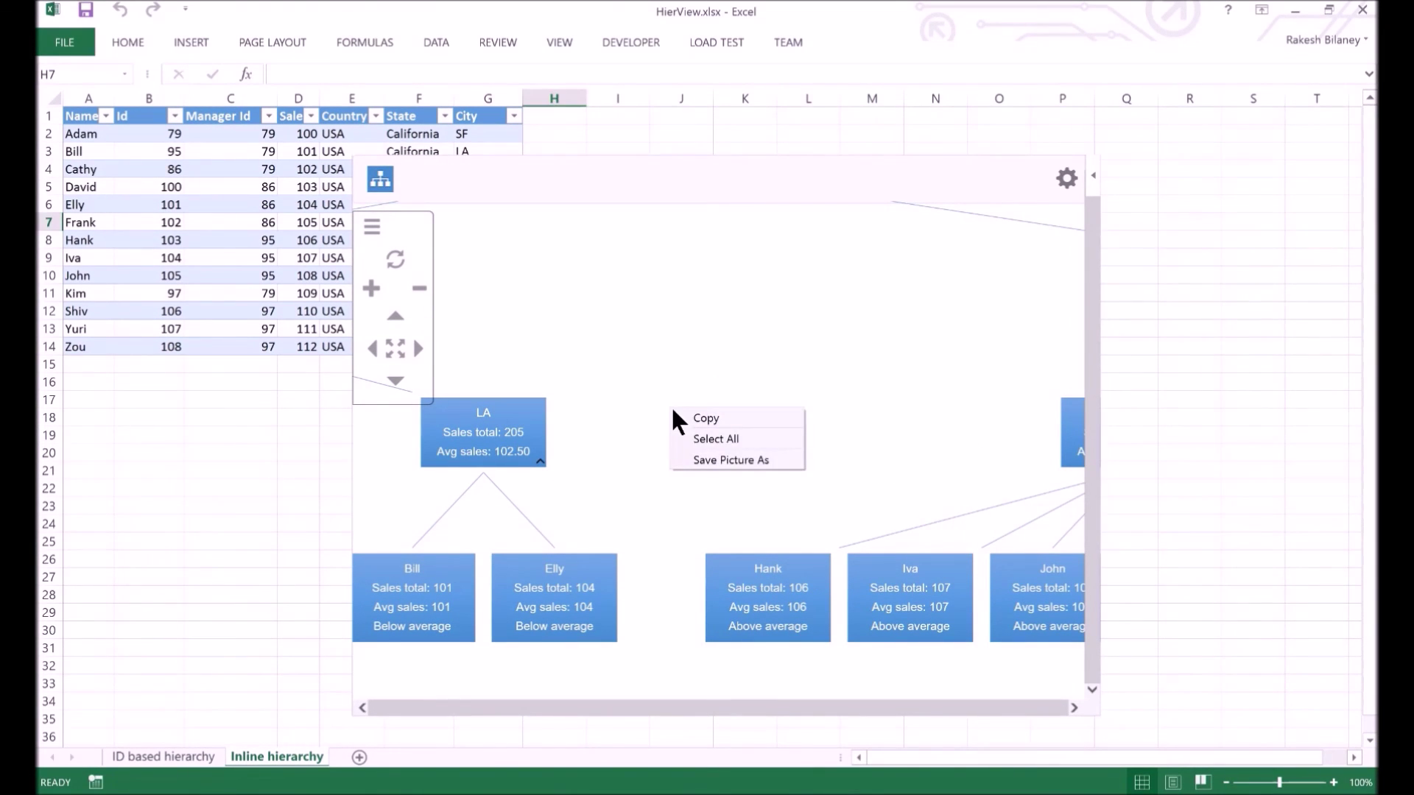
pyautogui.click(739, 459)
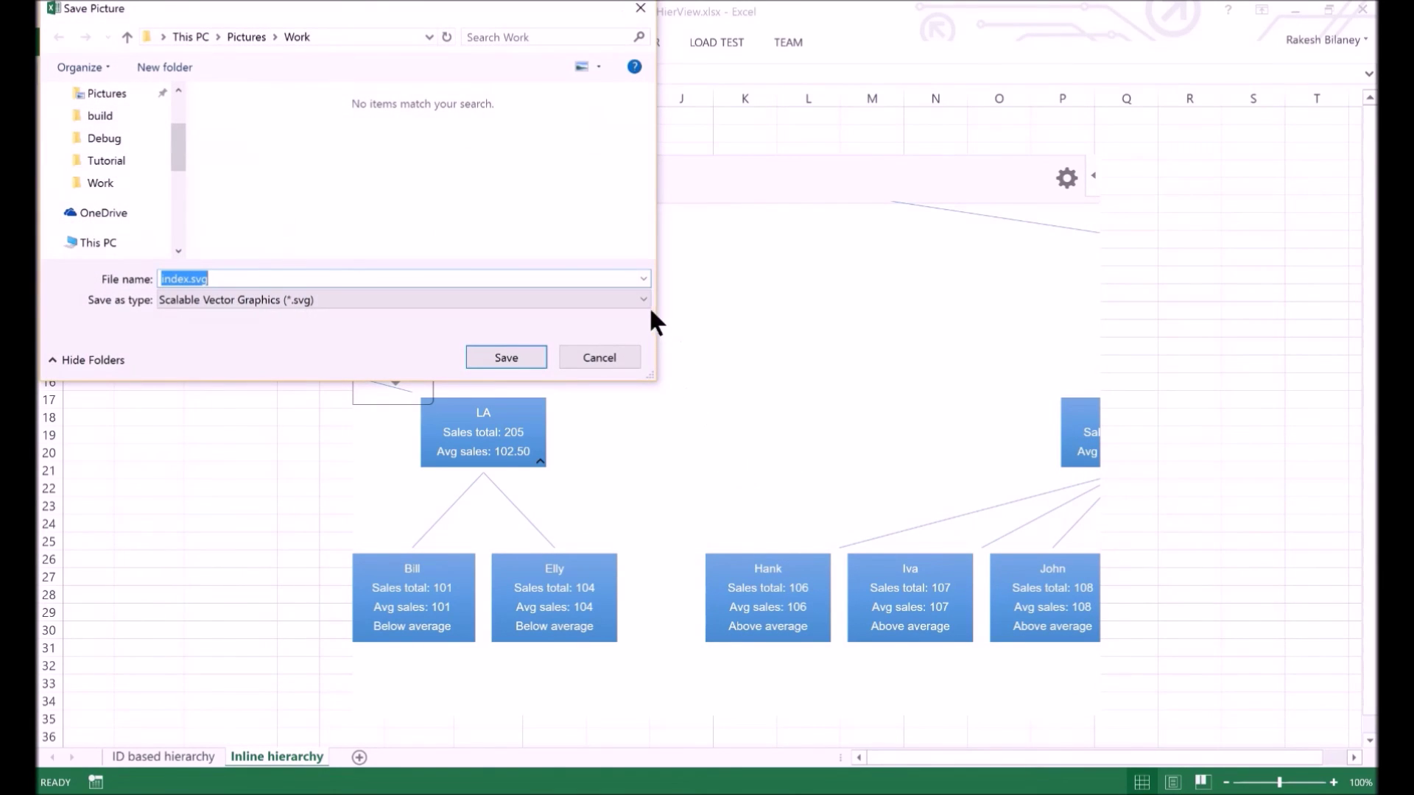
pyautogui.click(644, 297)
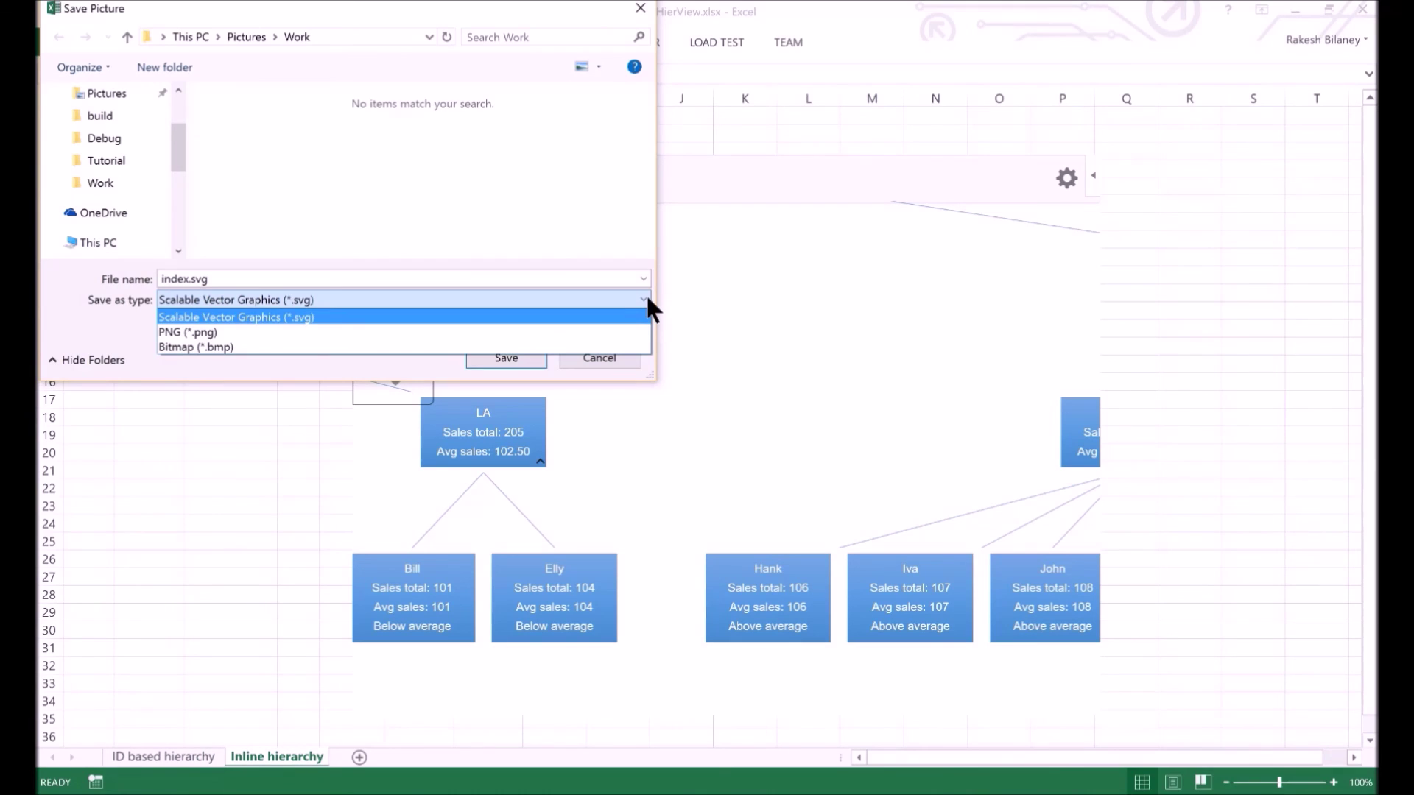
pyautogui.click(647, 298)
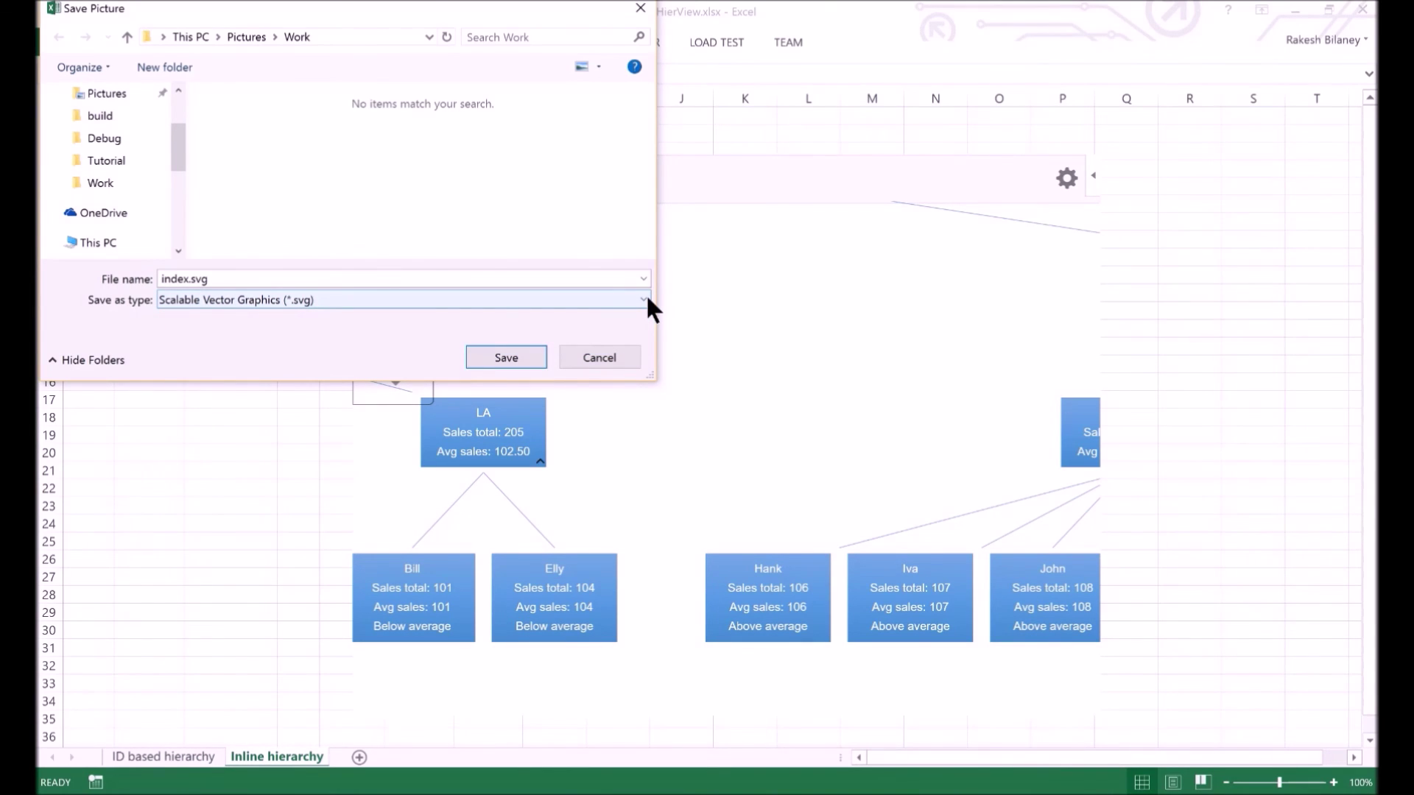
pyautogui.click(536, 353)
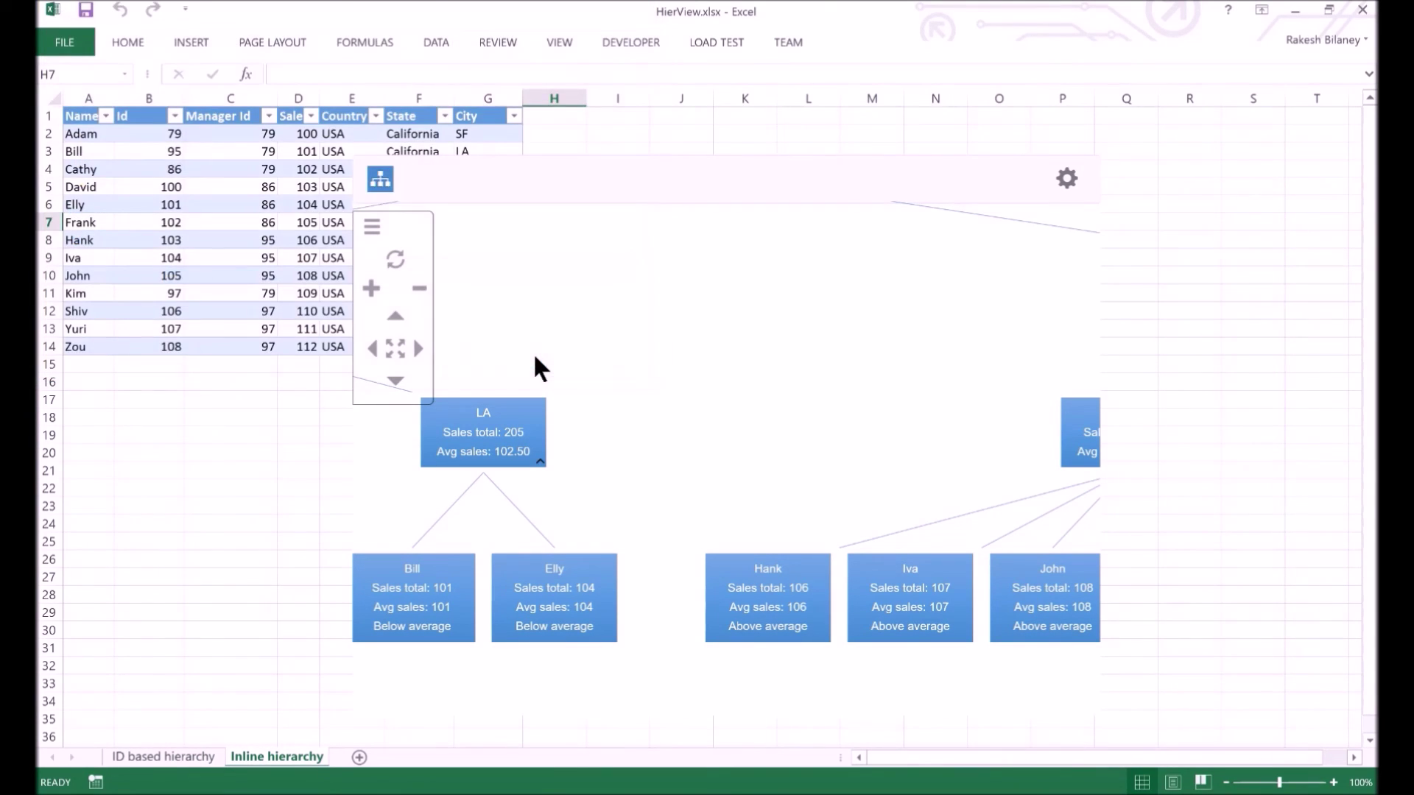